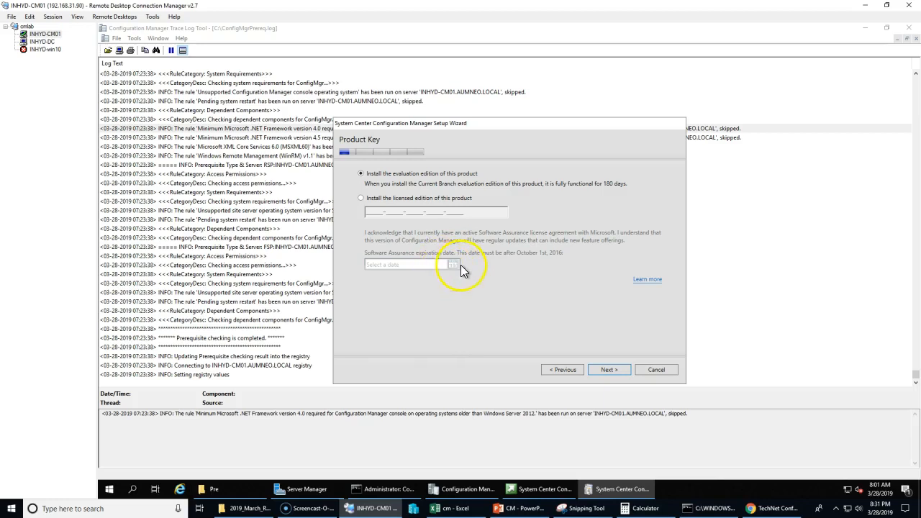
Continue with the evaluation edition, accept all three sets of license terms, and proceed to the prerequisite downloads
click(610, 370)
click(414, 214)
click(403, 255)
click(403, 282)
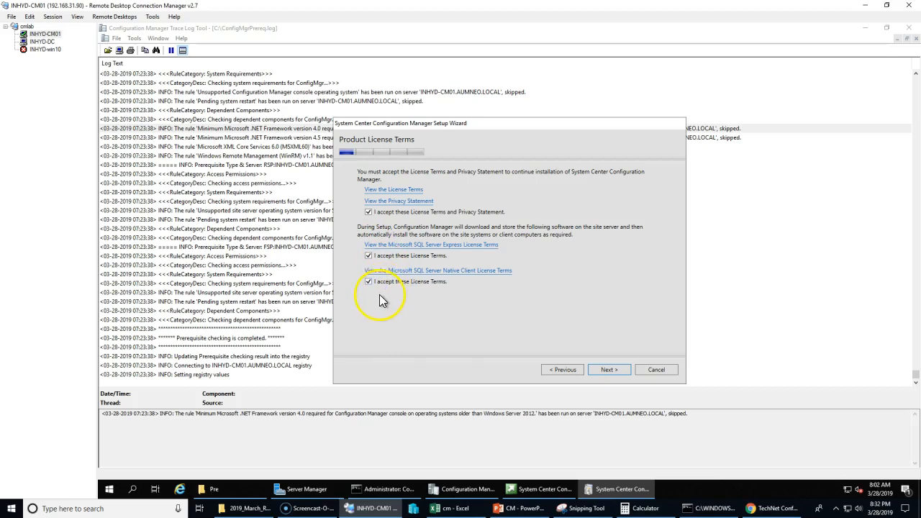
click(609, 370)
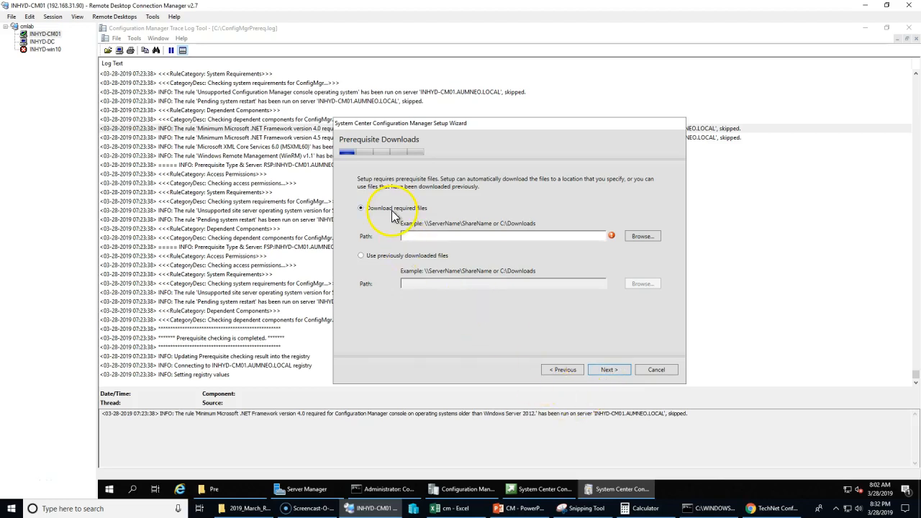
Review the previously downloaded prerequisite files in D:\Pre, and return to the setup wizard
click(541, 490)
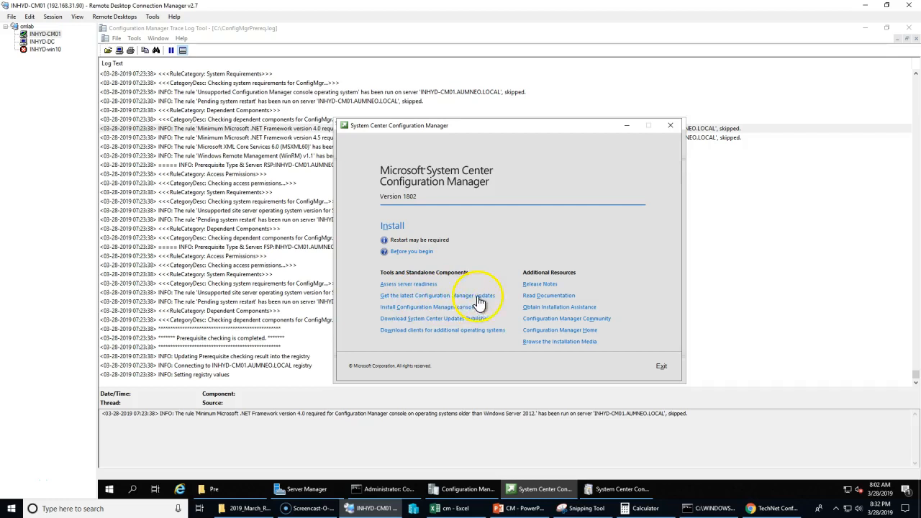
click(210, 489)
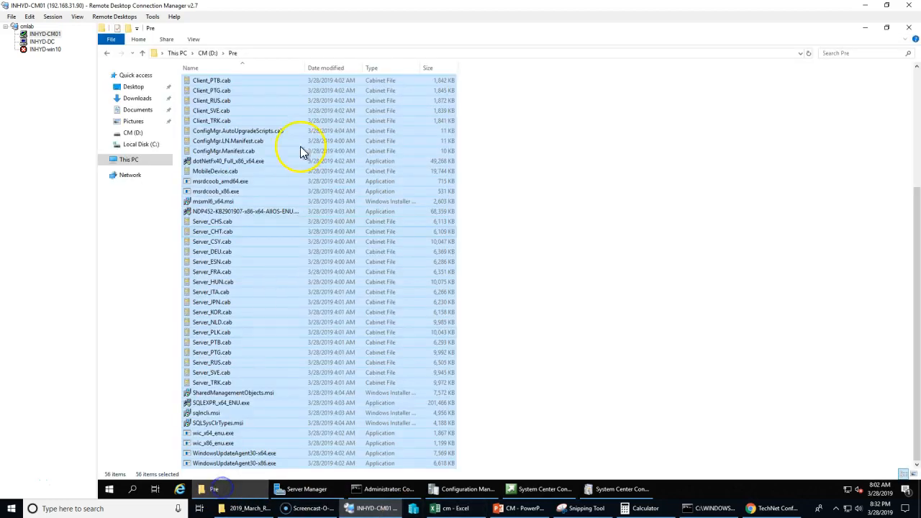
click(496, 278)
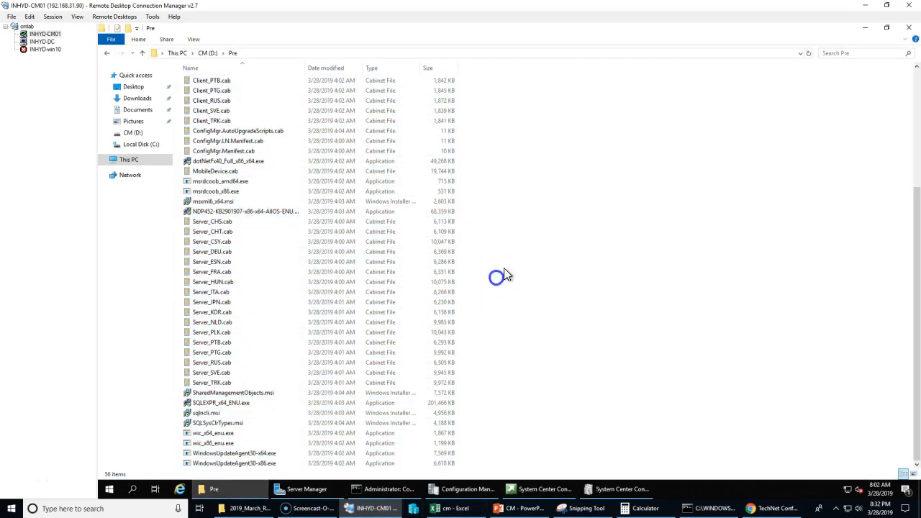
click(235, 495)
click(609, 490)
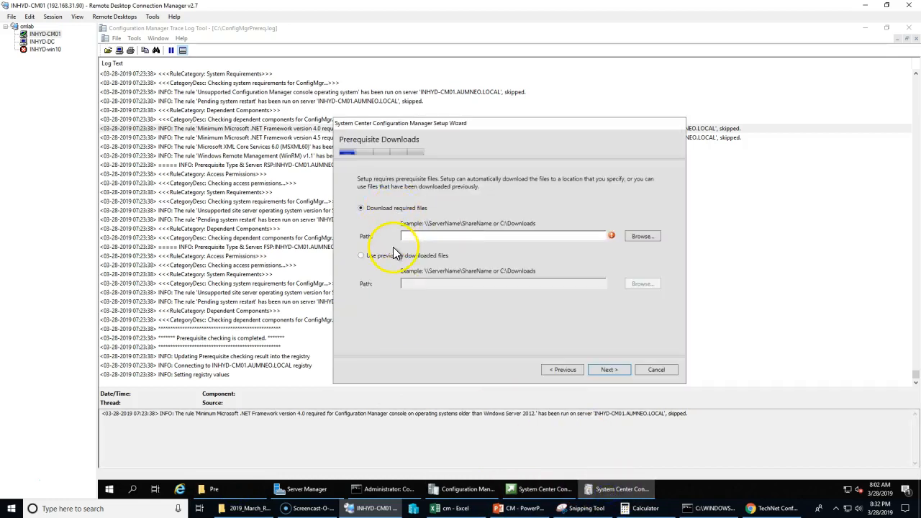
Choose to use previously downloaded prerequisite files from D:\Pre and start their verification
click(643, 236)
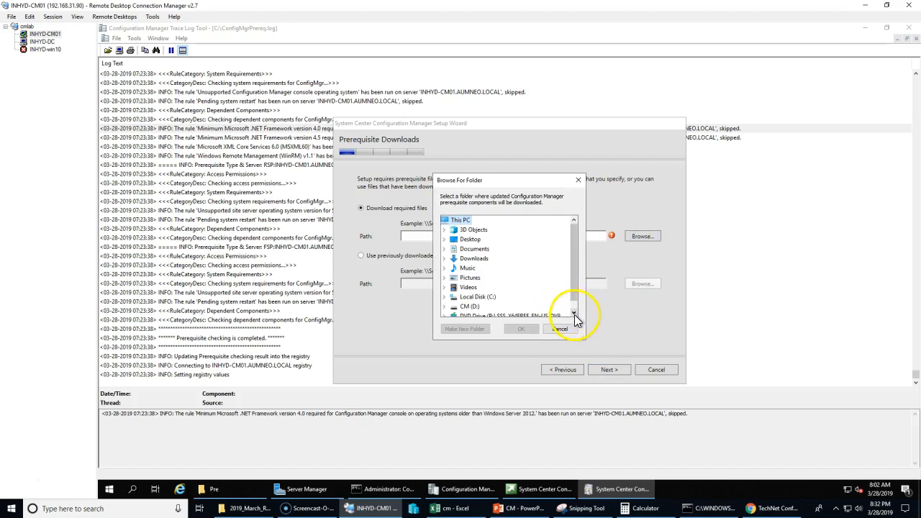
click(560, 329)
click(408, 260)
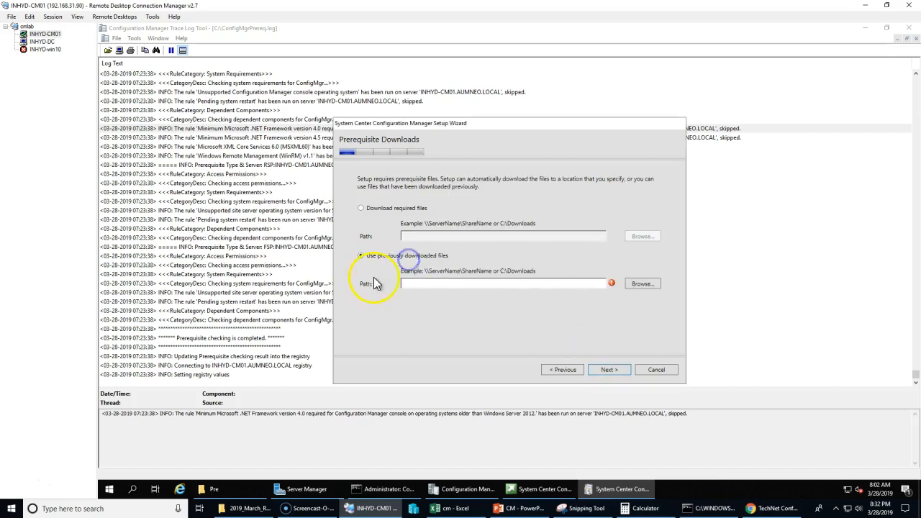
click(643, 284)
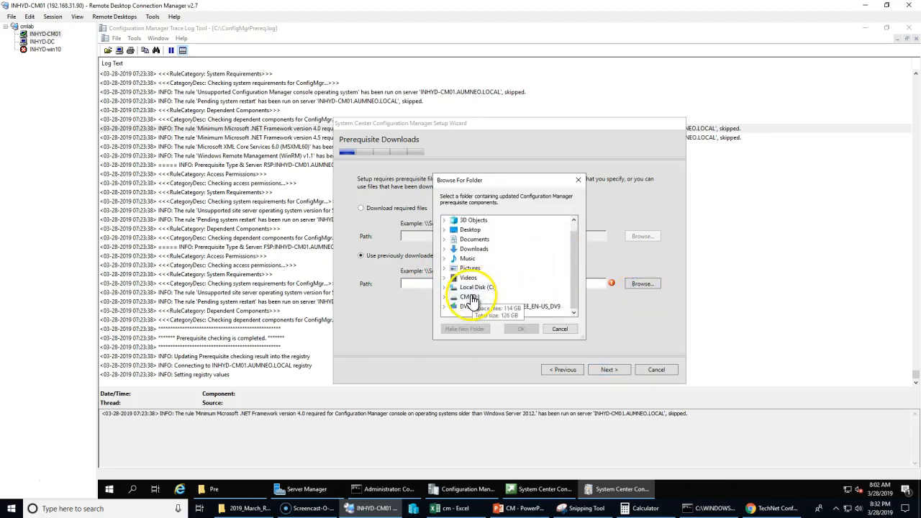
double_click(470, 297)
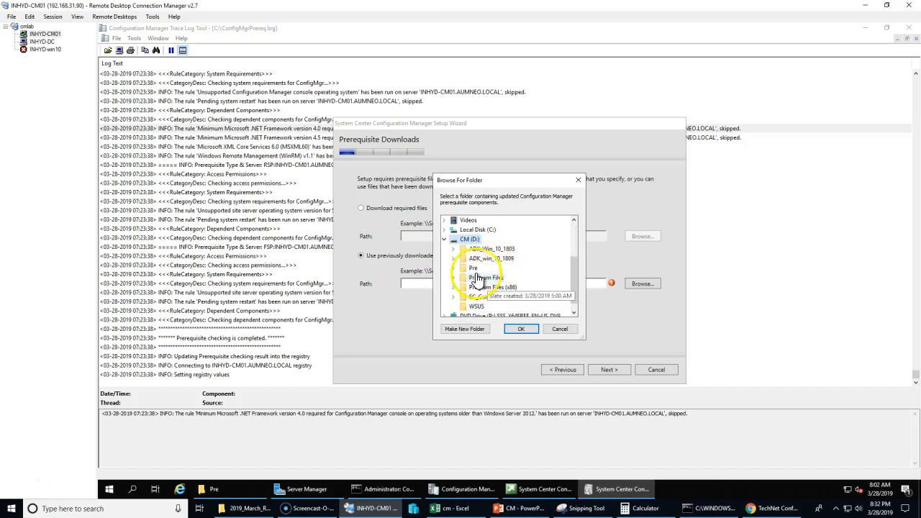
double_click(474, 269)
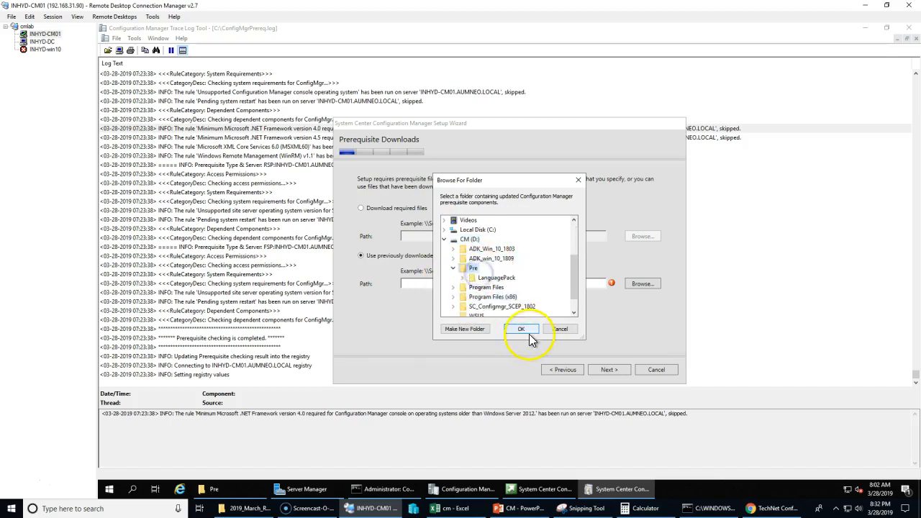
click(522, 328)
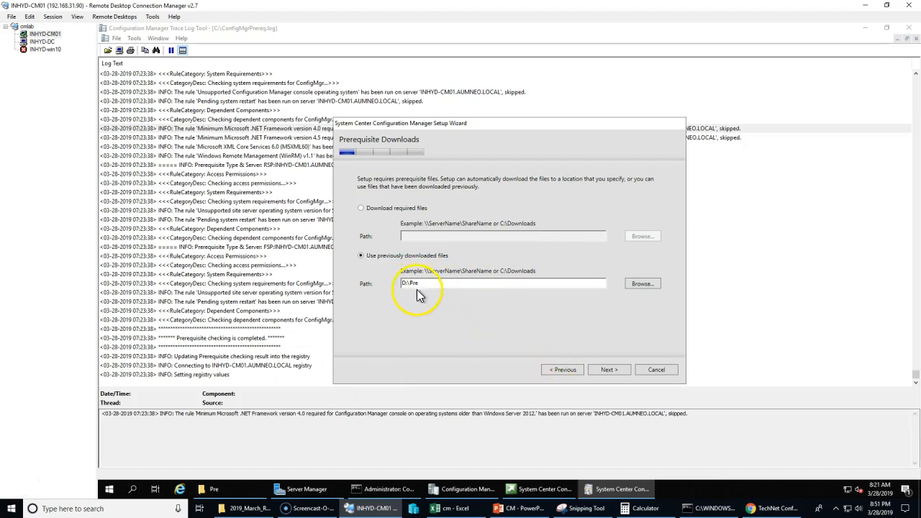
click(608, 369)
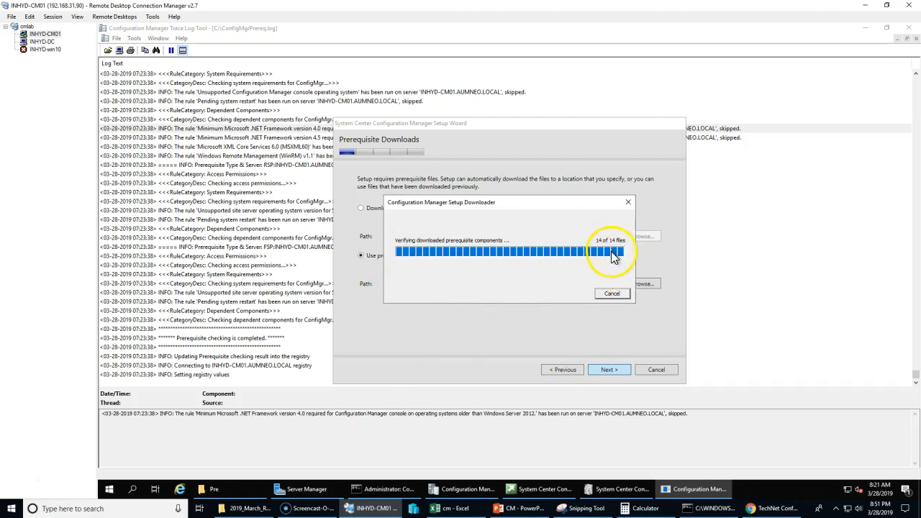
Check the contents of the Pre folder while the downloader verifies the prerequisite components
click(215, 491)
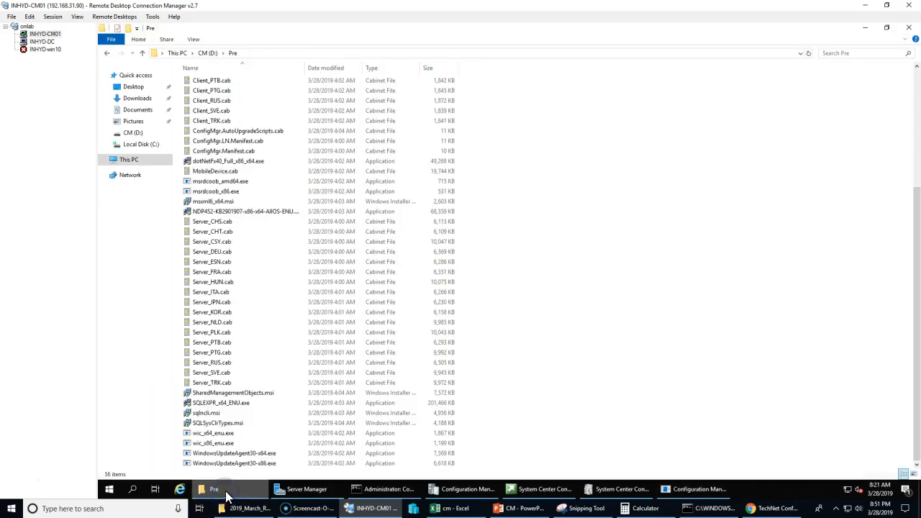
click(210, 491)
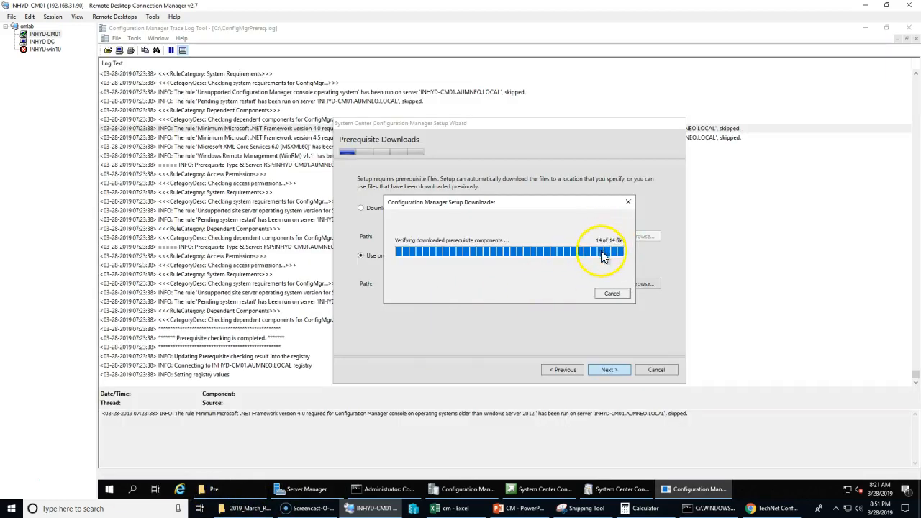
click(232, 491)
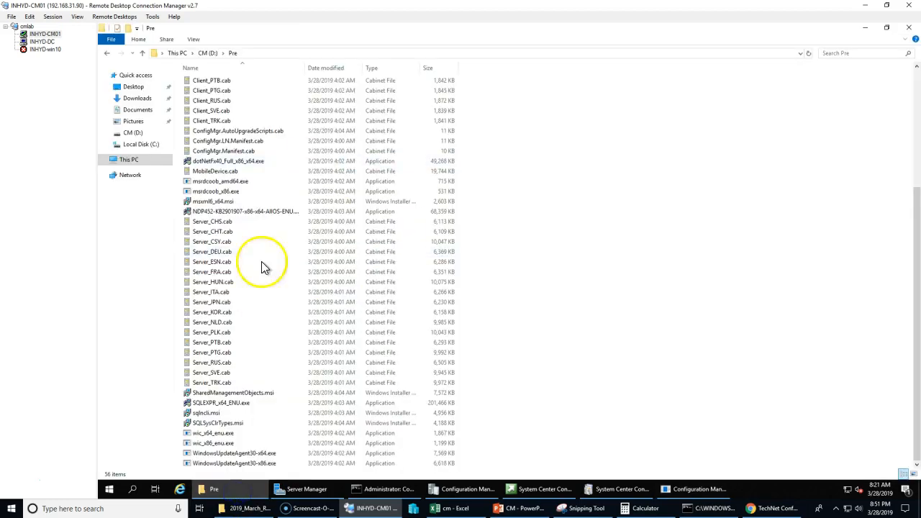
click(244, 490)
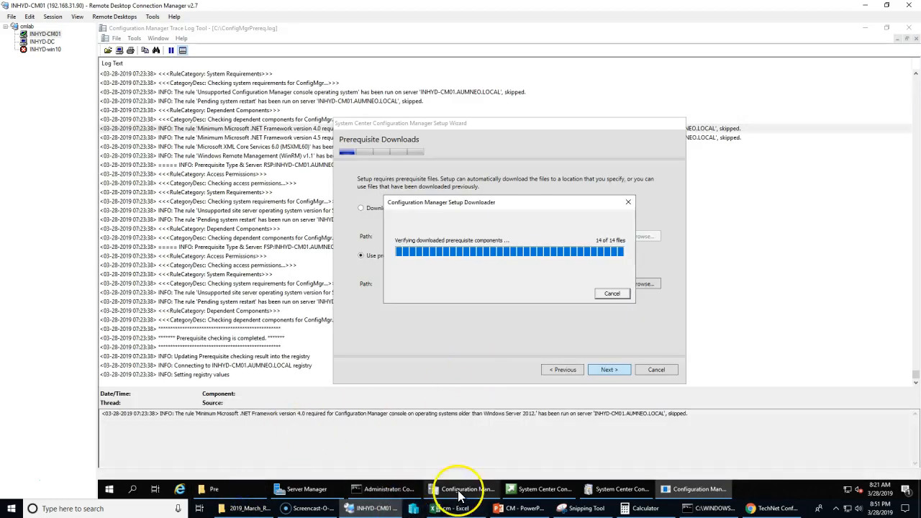
Close the ConfigMgrPrereq.log viewer and open the Local Disk (C:) folder that holds the setup logs
click(461, 491)
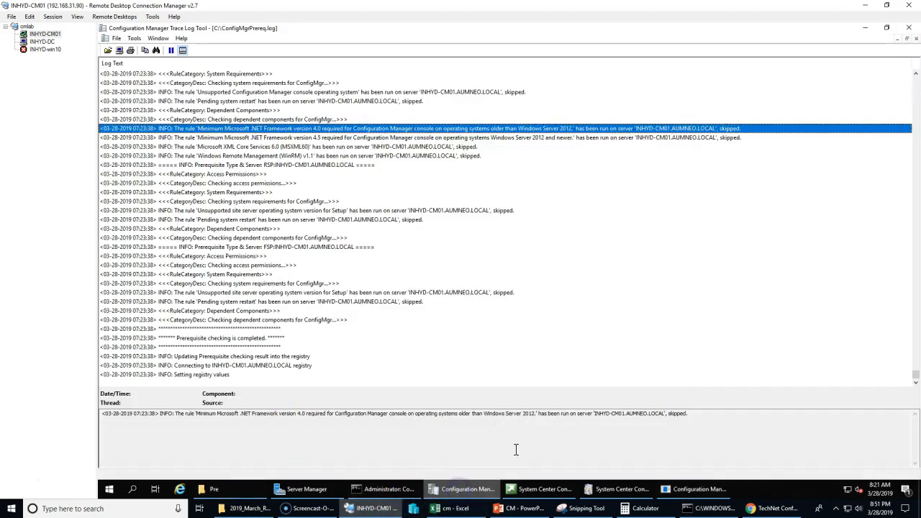
click(909, 27)
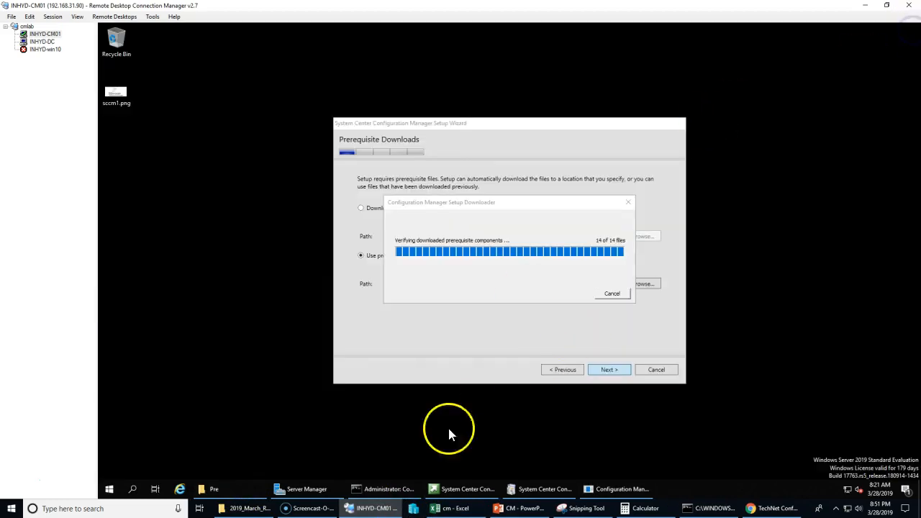
click(213, 489)
click(178, 53)
click(249, 211)
click(229, 167)
double_click(230, 166)
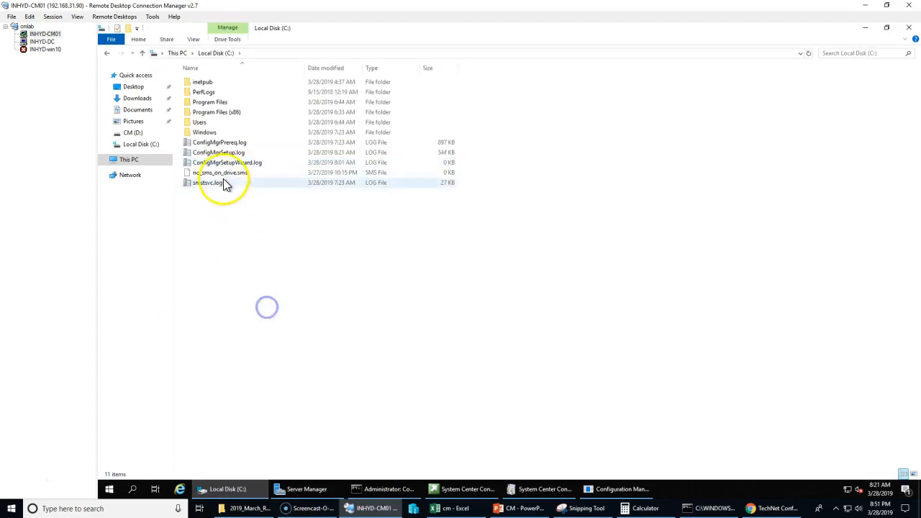
Open ConfigMgrSetupWizard.log from the C: drive and move its window clear of the file list
click(266, 165)
click(265, 162)
click(339, 298)
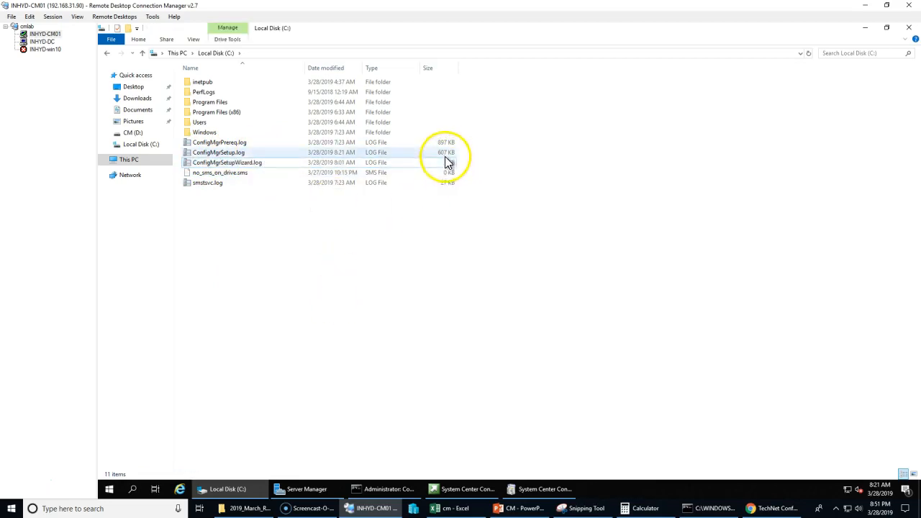
double_click(237, 163)
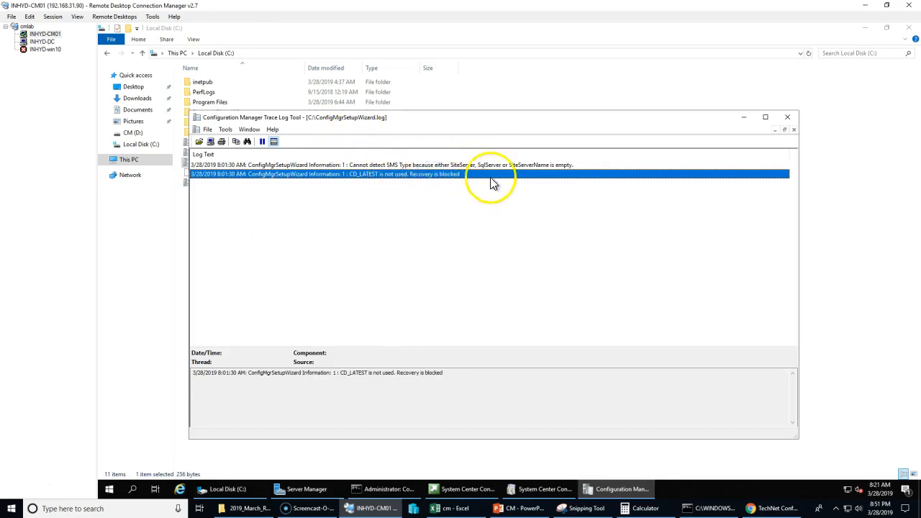
mouse_move(348, 120)
mouse_down()
mouse_move(547, 196)
mouse_move(571, 195)
mouse_up()
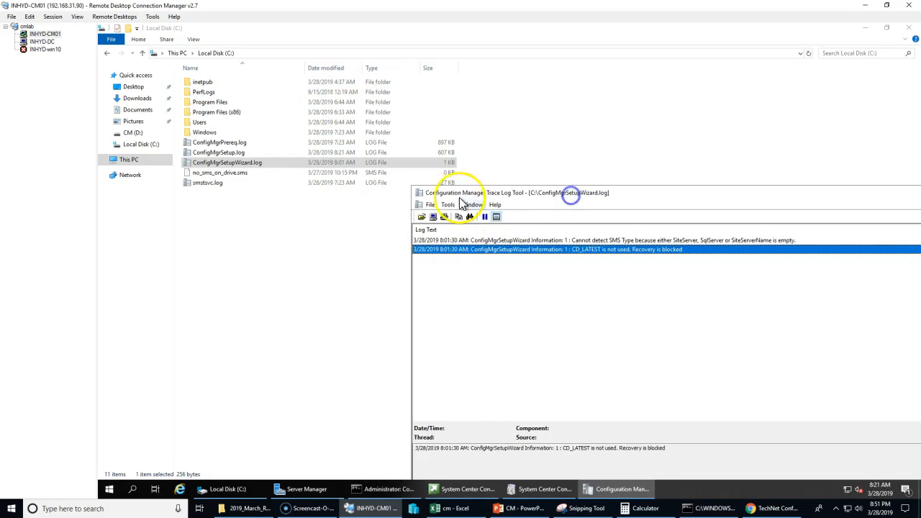
Open ConfigMgrSetup.log and examine the language pack verification, file hash check and setup downloader entries
double_click(233, 153)
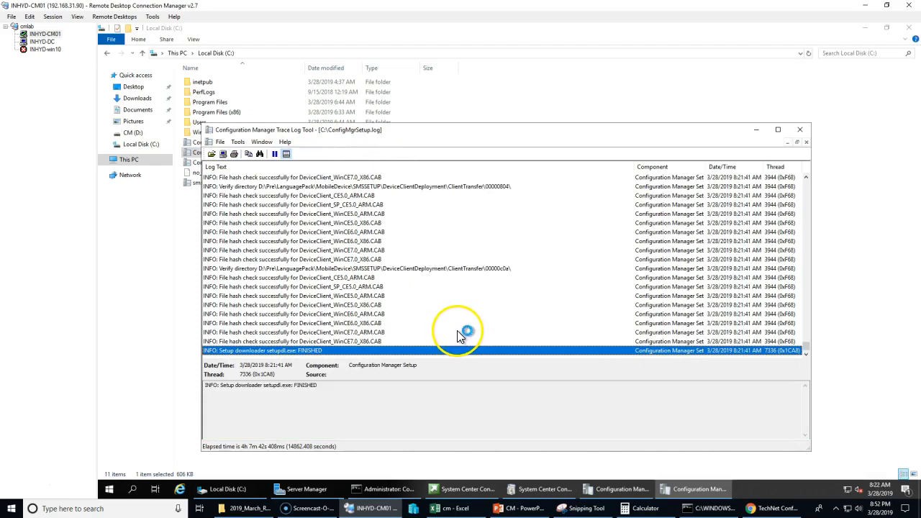
click(356, 304)
click(335, 269)
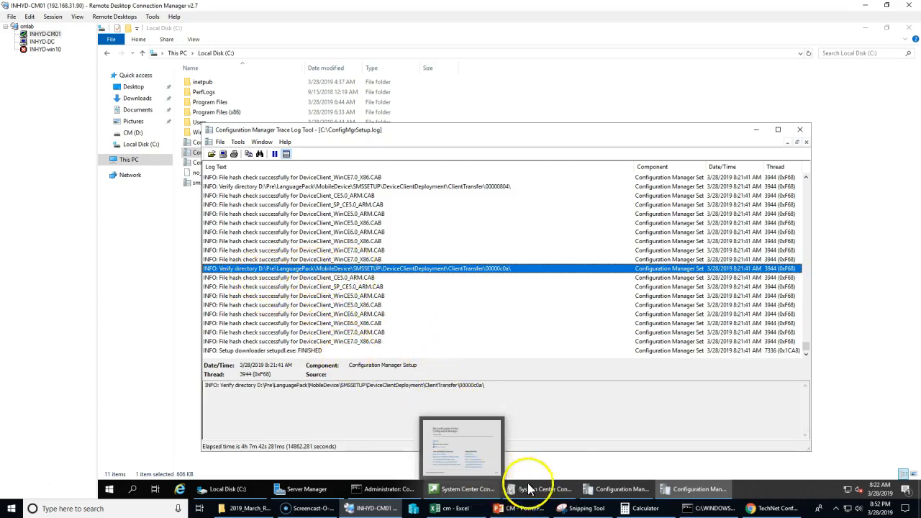
click(469, 491)
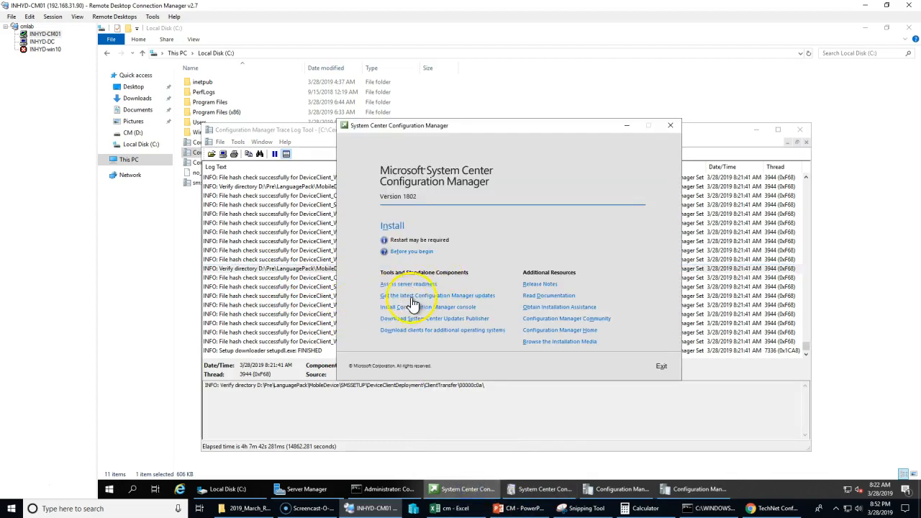
click(243, 296)
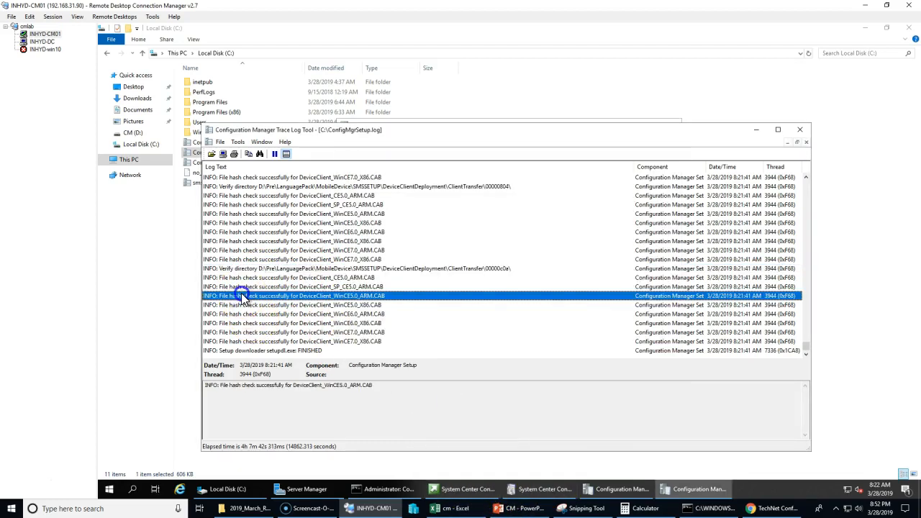
click(290, 270)
click(309, 304)
click(290, 344)
scroll(292, 347, up, 6)
scroll(293, 351, down, 6)
click(290, 350)
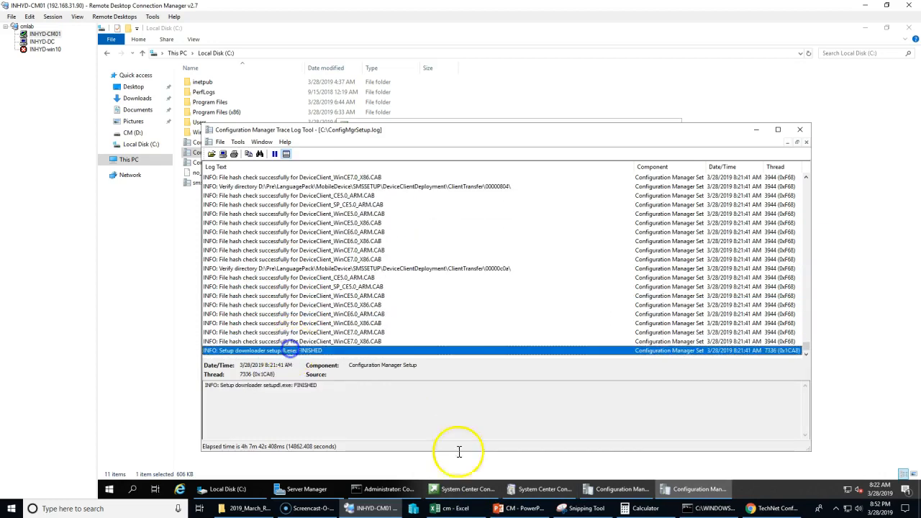
Return to the setup wizard, keep only English as the server language, and continue to the client language selection
click(488, 490)
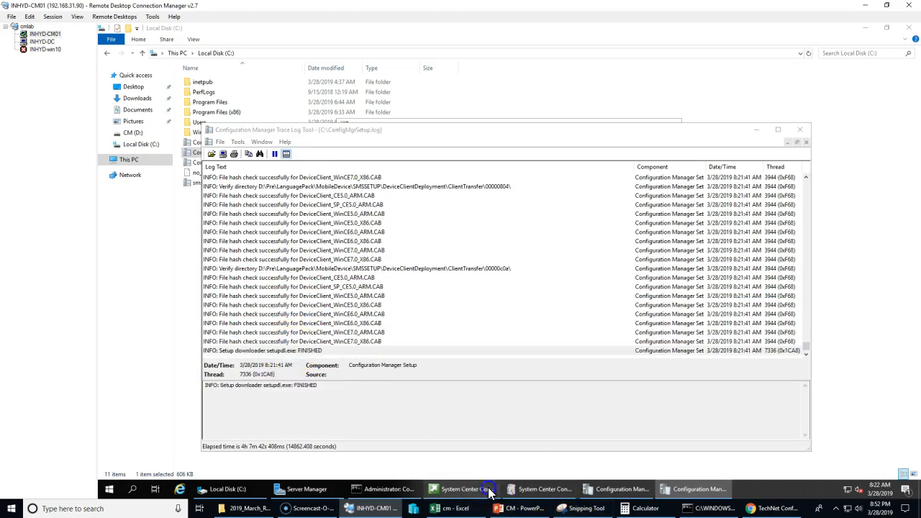
click(488, 490)
click(547, 490)
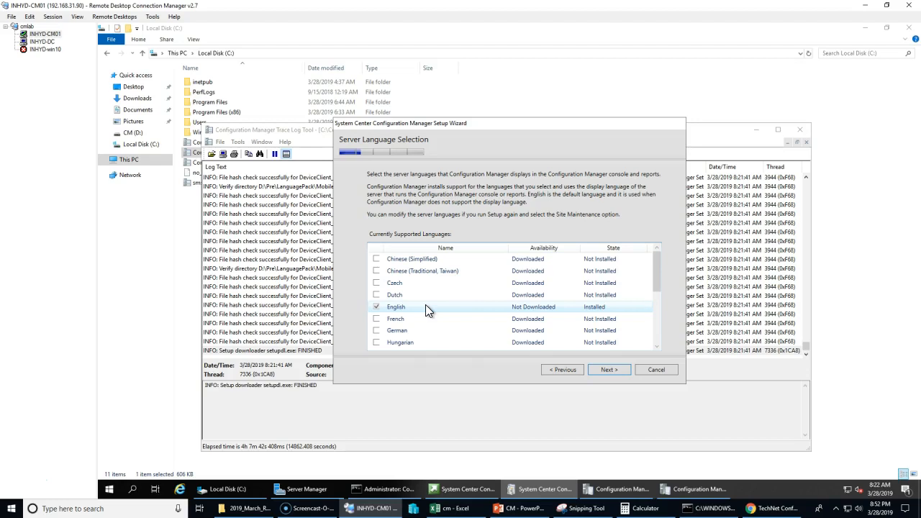
click(377, 319)
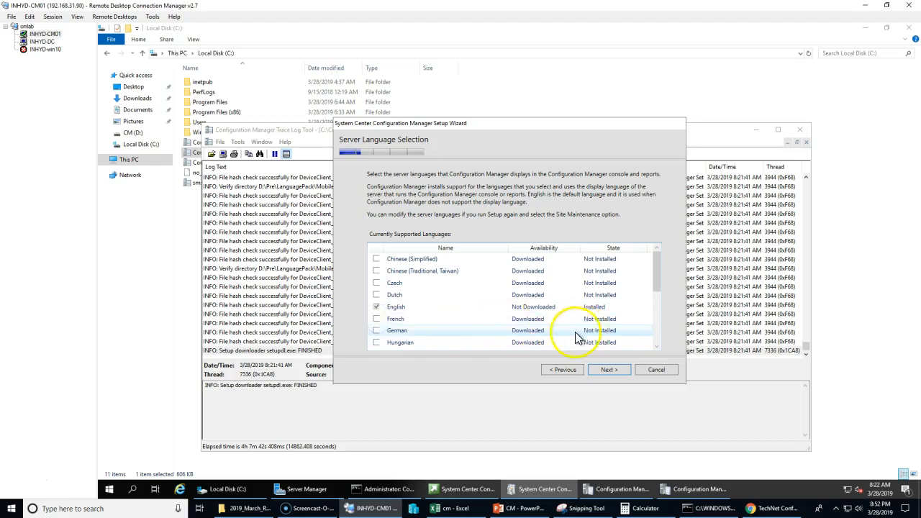
click(377, 319)
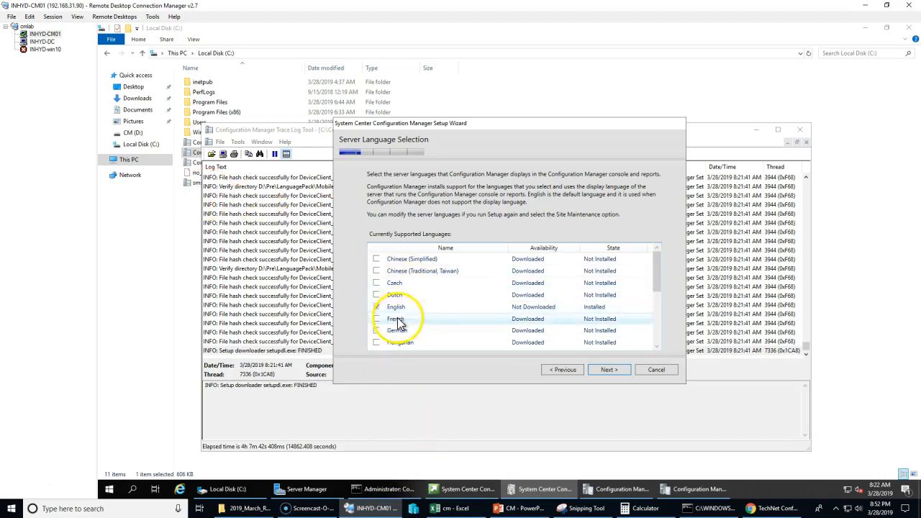
click(609, 369)
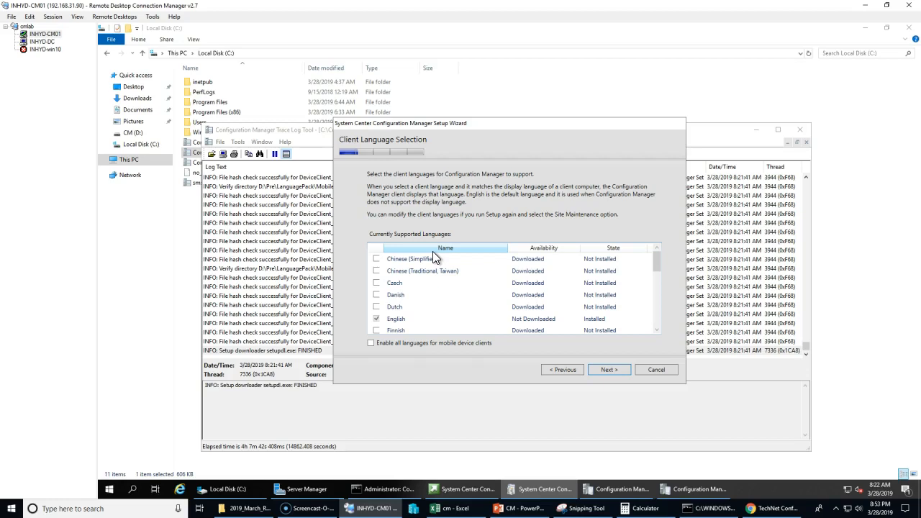
Switch to the Chrome browser and run a Google image search for SCCM CONSOLE in a new tab
click(774, 508)
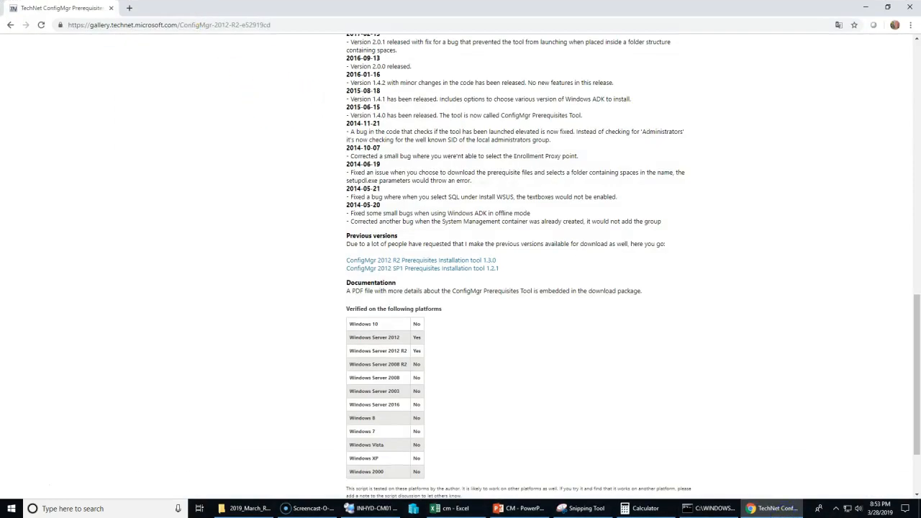
click(130, 8)
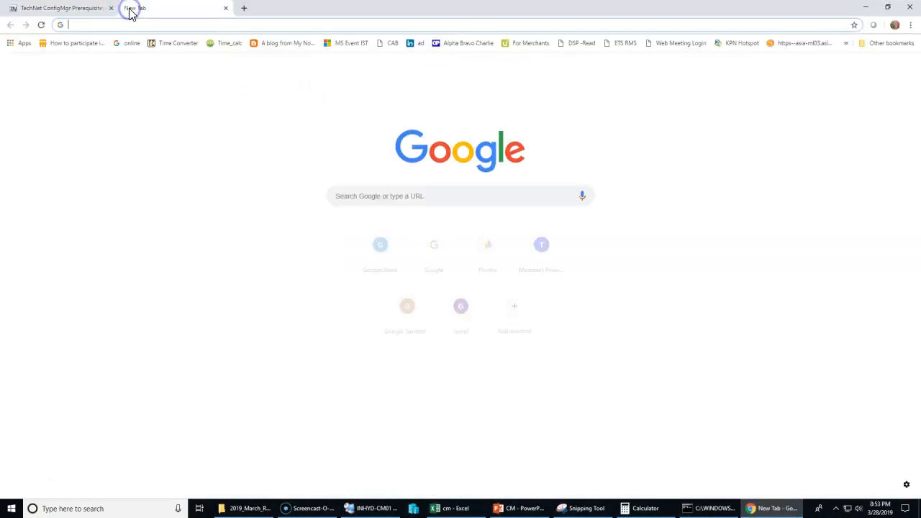
text(SCCM )
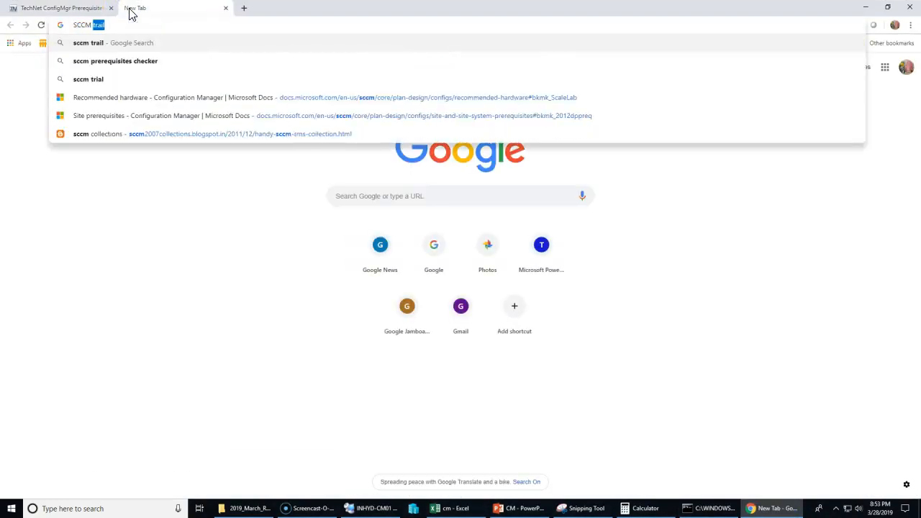
text(CONSOLE)
key(Return)
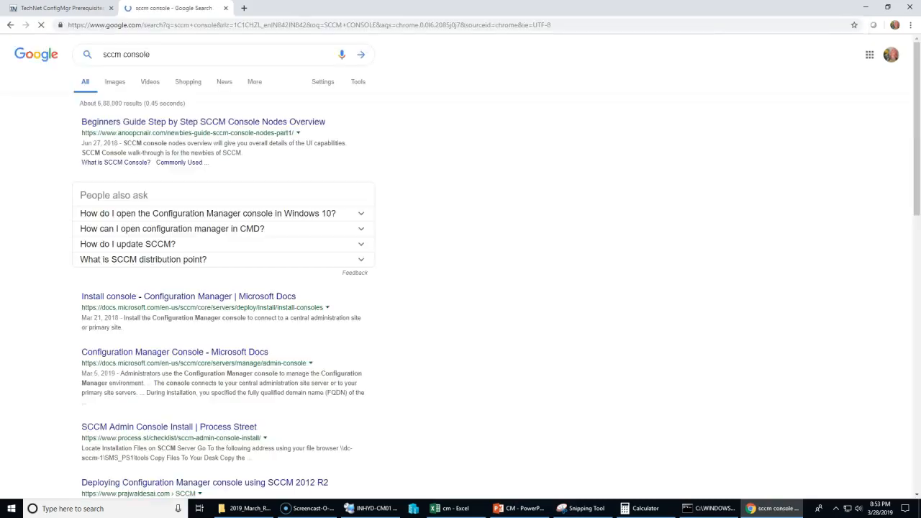
click(116, 82)
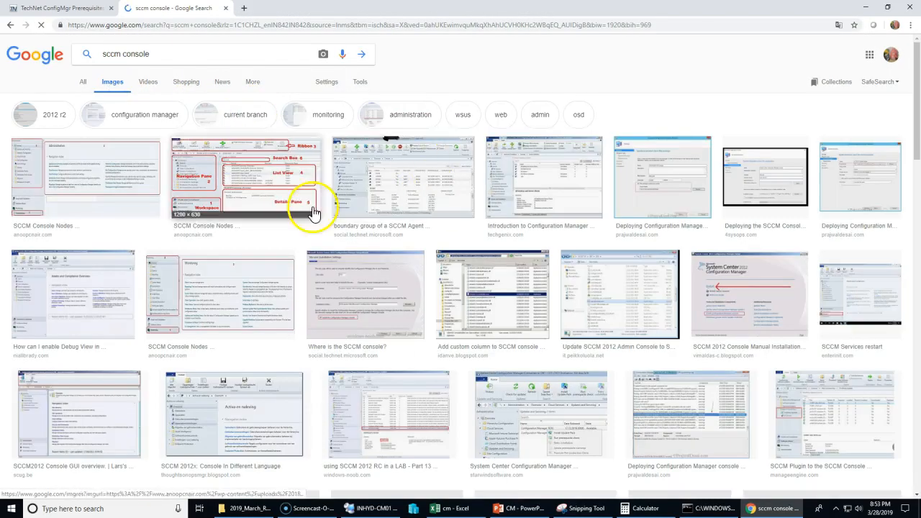
Enlarge the labelled SCCM console layout image and the Administration workspace image to examine the console's panes and workspaces, closing each preview
click(114, 193)
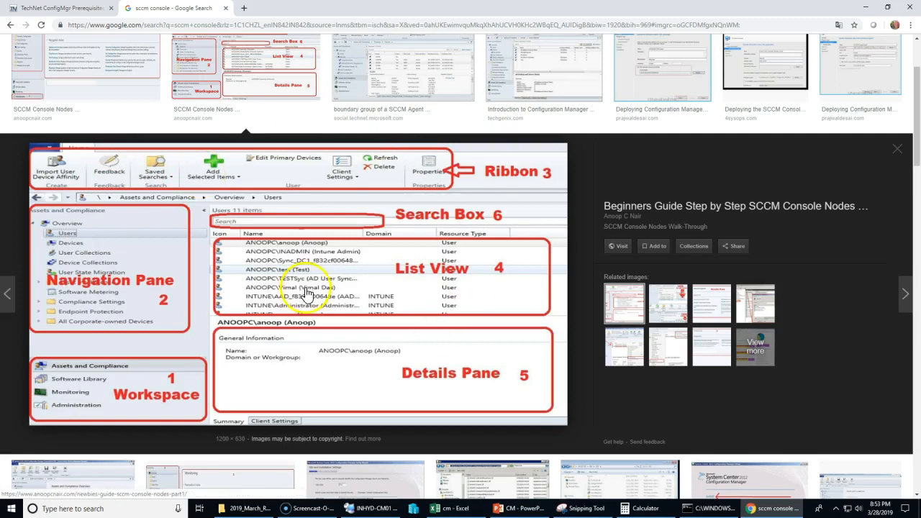
key(Escape)
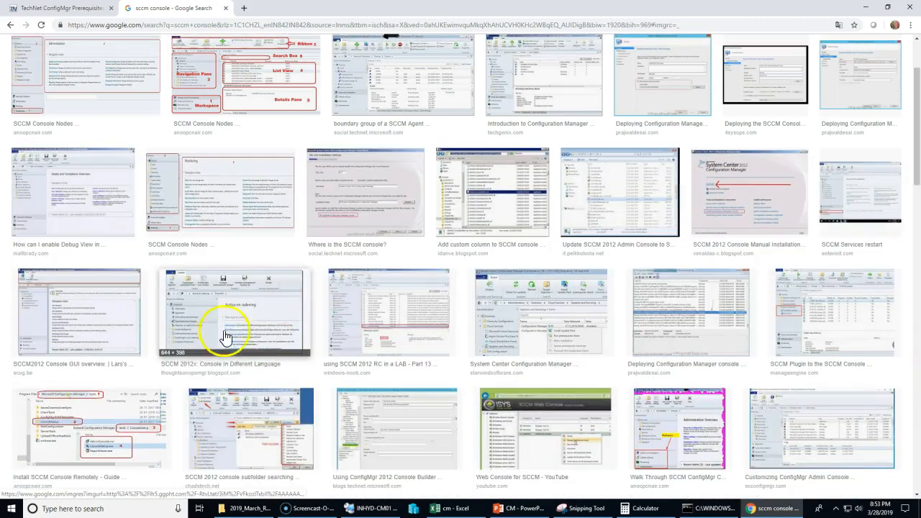
click(72, 70)
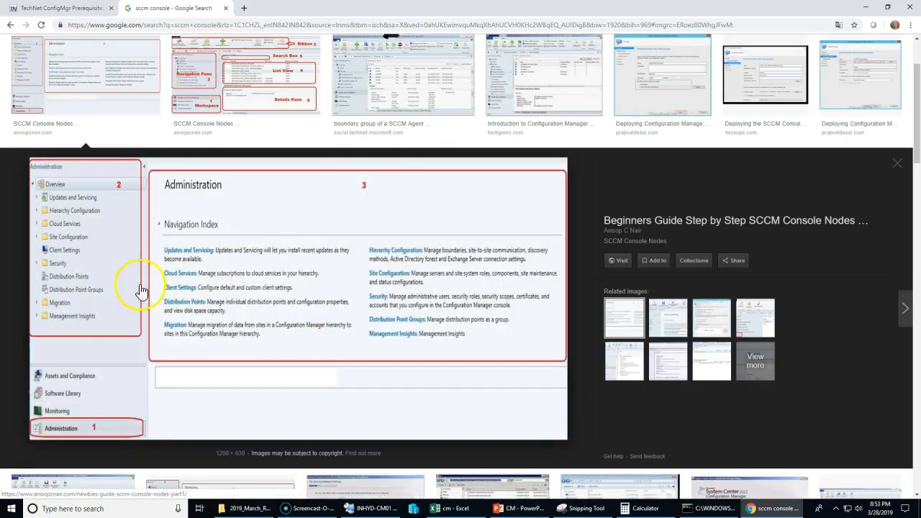
key(Escape)
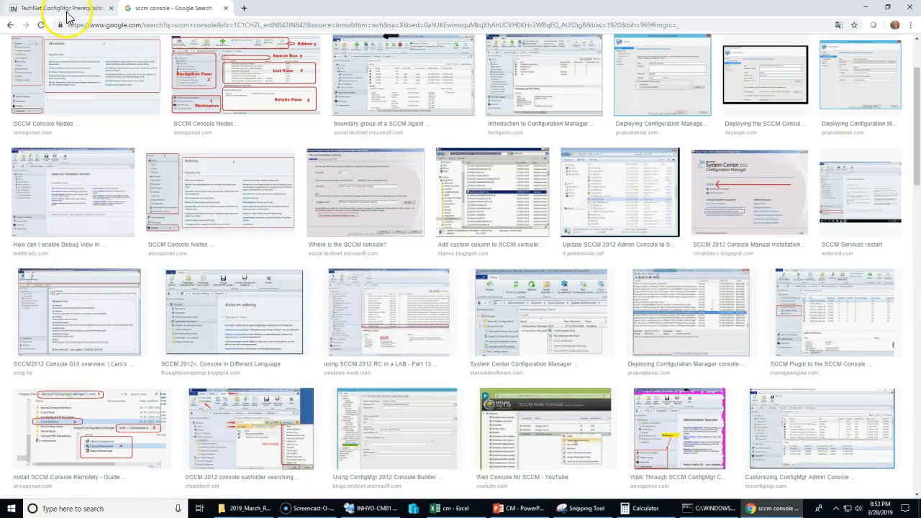
scroll(179, 47, up, 3)
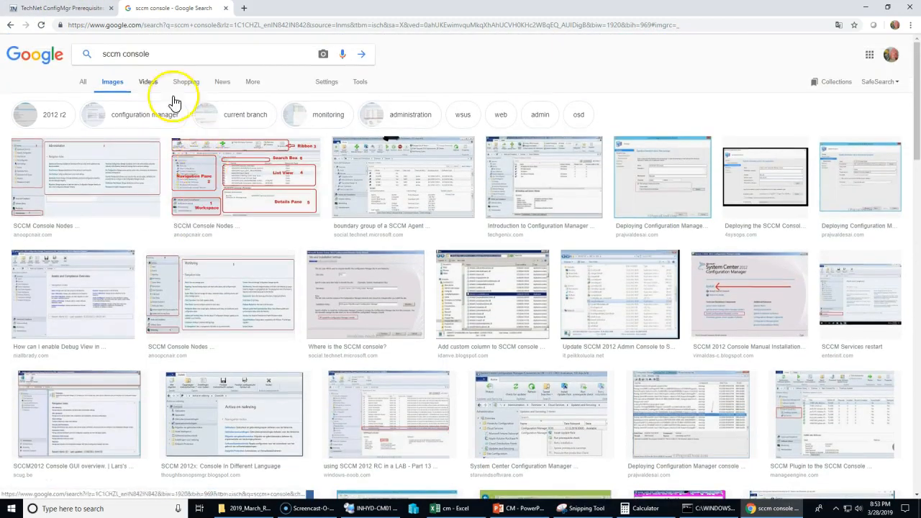
Search images for SCCM CLIENT and enlarge the "SCCM Client Certificate None Issue" result to view the client properties
drag(165, 55, 61, 57)
text(SCCM CLIENT)
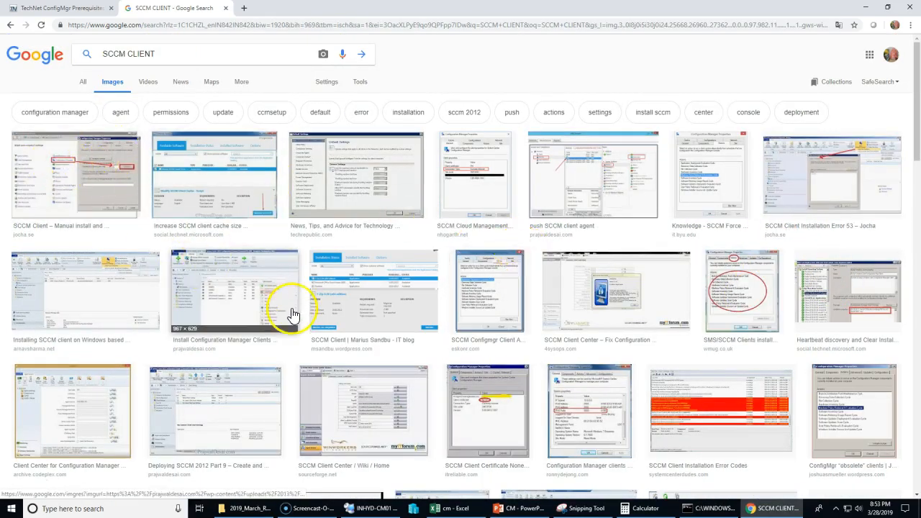
scroll(267, 317, down, 5)
click(483, 187)
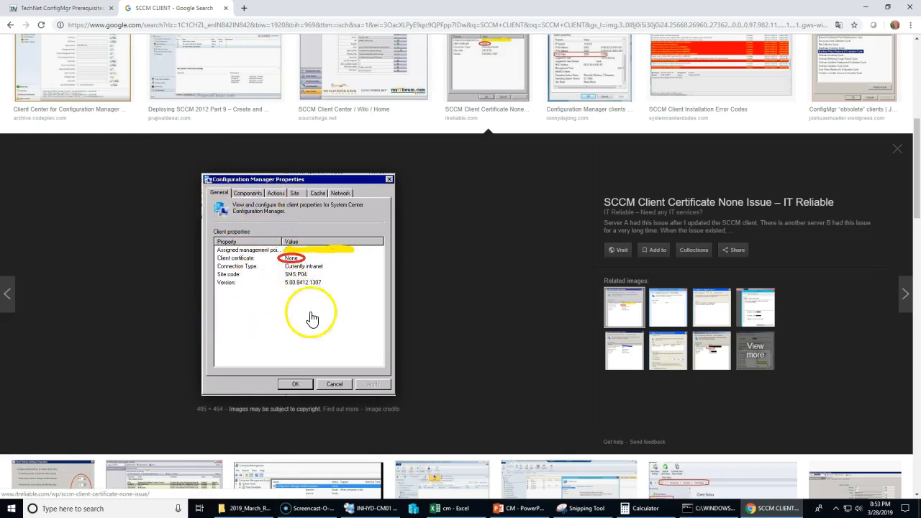
Examine further Configuration Manager Properties images for the client's system properties and action cycles, including the related image on forcing client updates
scroll(316, 323, up, 2)
click(502, 145)
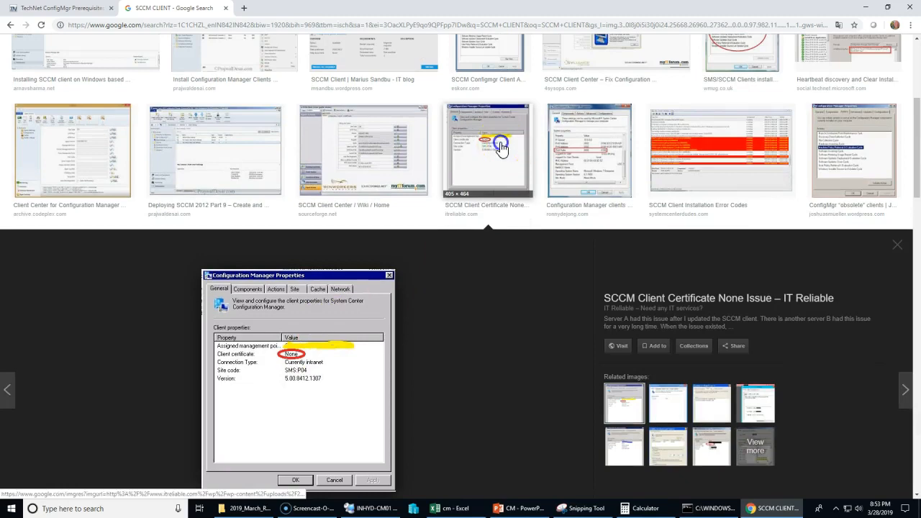
click(596, 150)
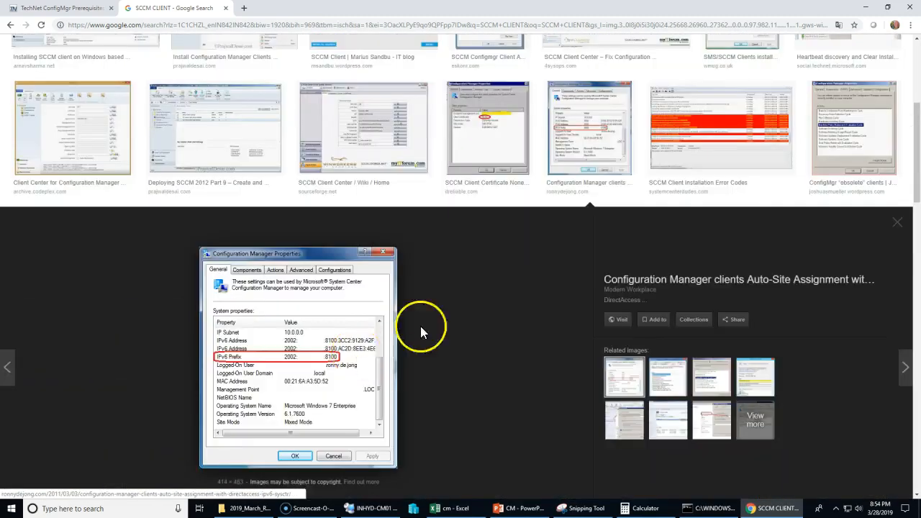
click(862, 180)
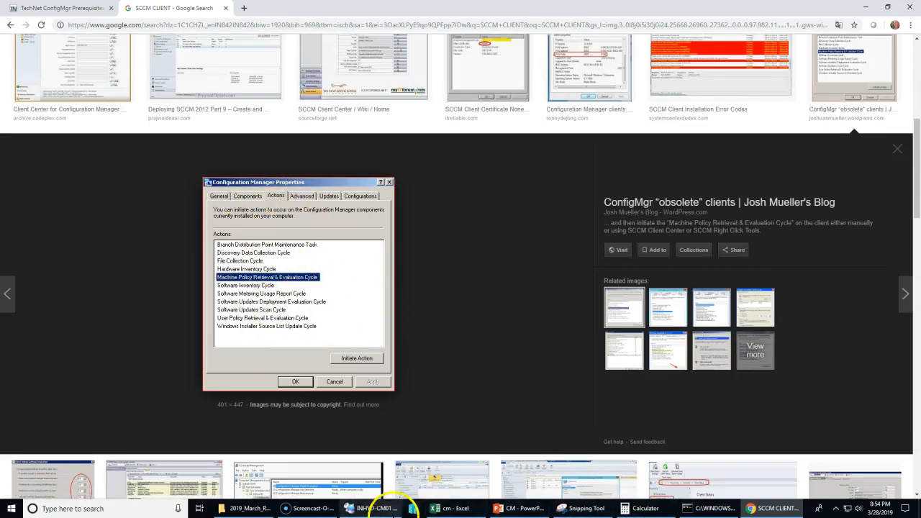
click(369, 508)
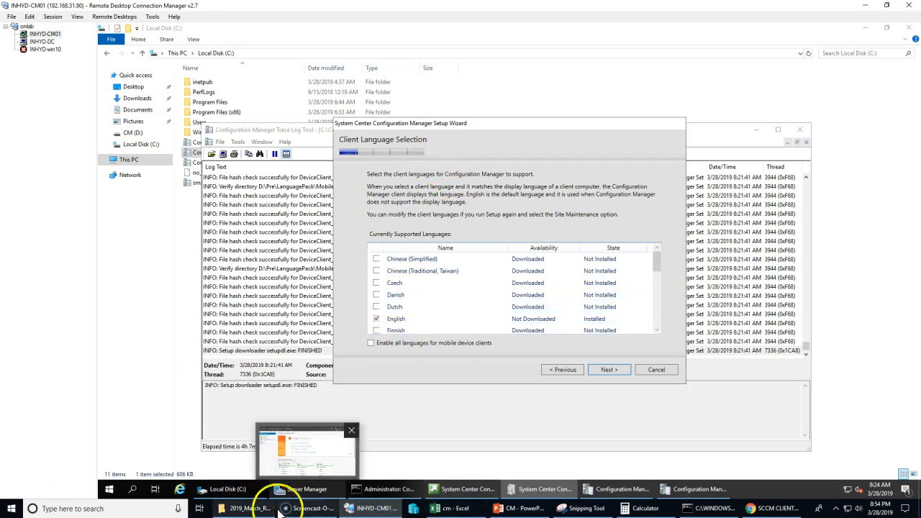
click(771, 509)
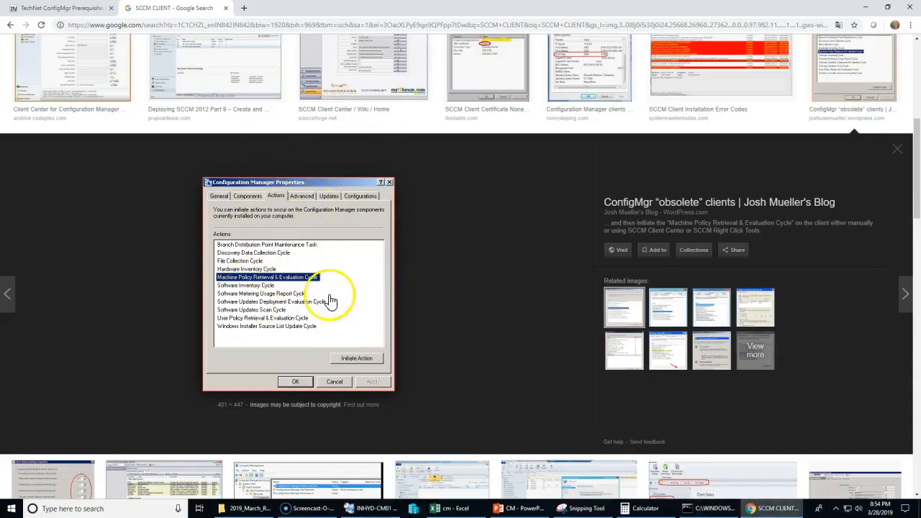
click(666, 309)
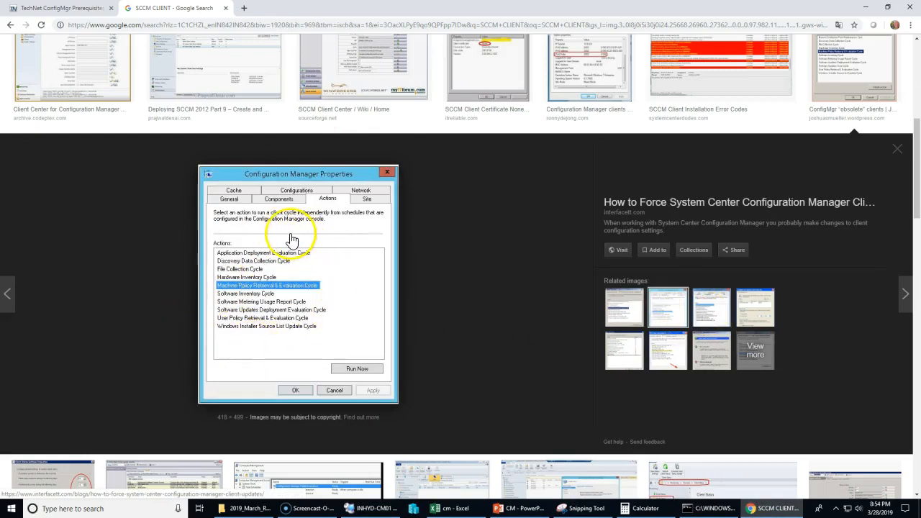
Return to the setup wizard, keep only English as the client language, and continue to the site and installation settings
click(378, 512)
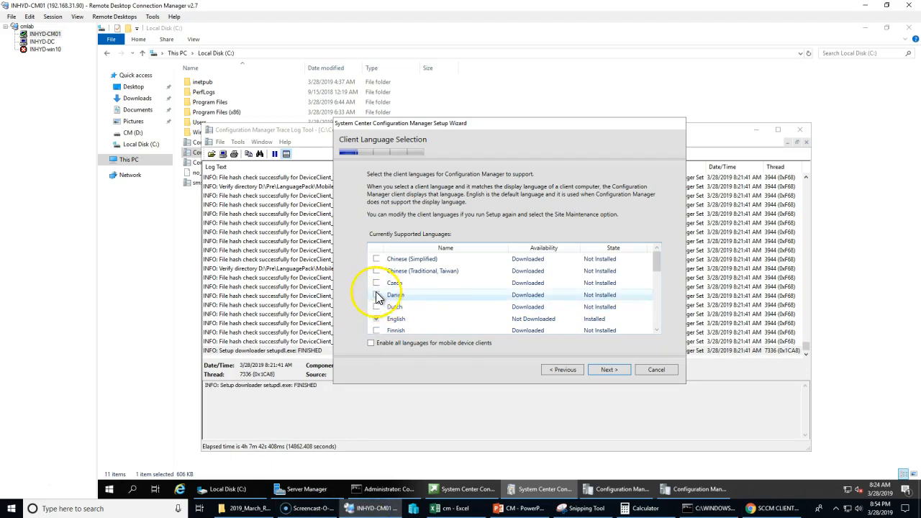
click(412, 321)
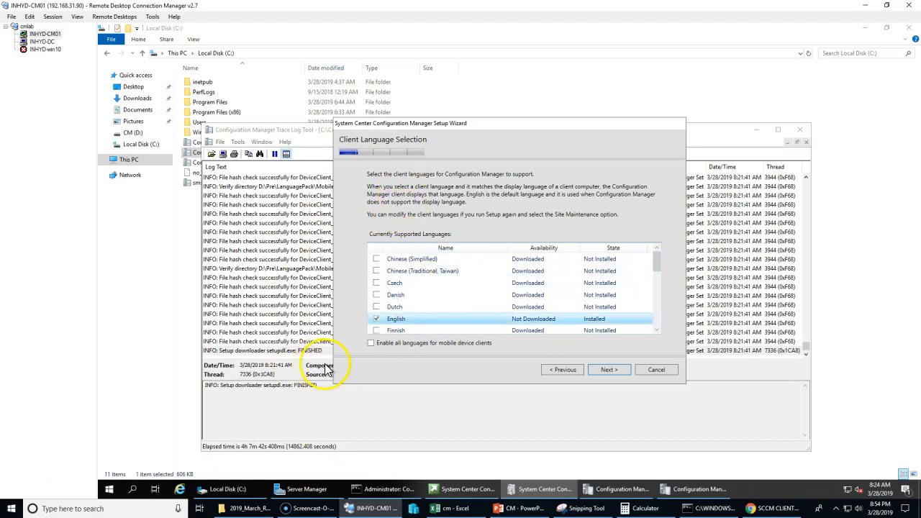
click(609, 370)
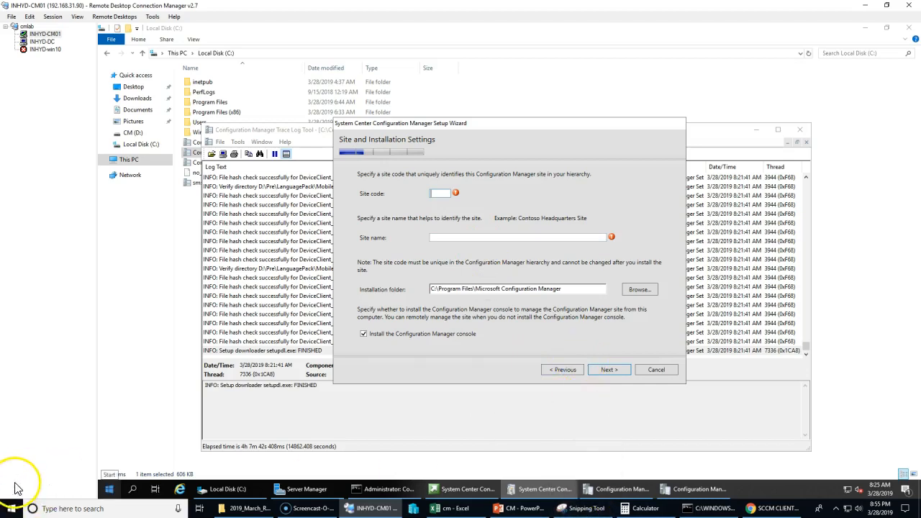
mouse_move(421, 77)
mouse_down()
mouse_move(380, 386)
mouse_move(529, 176)
mouse_move(427, 81)
mouse_up()
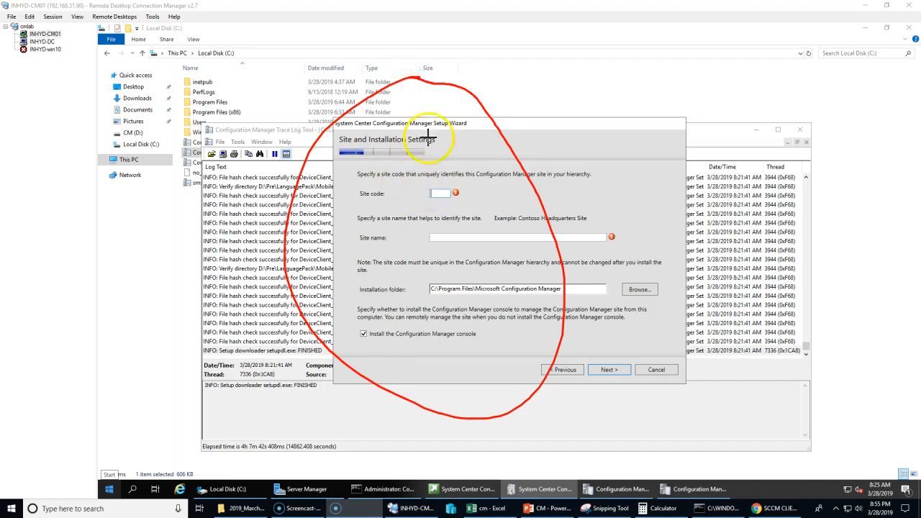
mouse_move(257, 116)
mouse_down()
mouse_move(285, 92)
mouse_move(315, 97)
mouse_move(303, 125)
mouse_move(361, 91)
mouse_move(353, 84)
mouse_up()
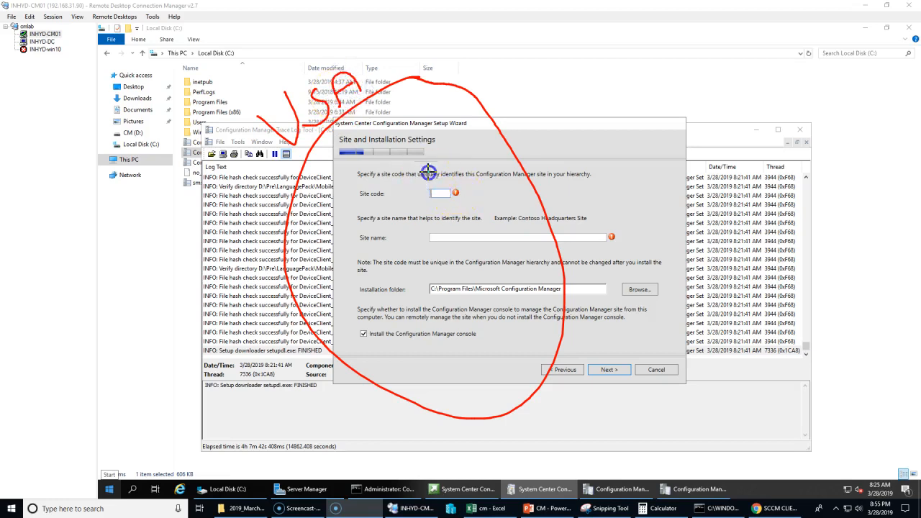
drag(464, 149, 466, 149)
mouse_move(208, 218)
mouse_down()
mouse_move(203, 252)
mouse_move(261, 213)
mouse_up()
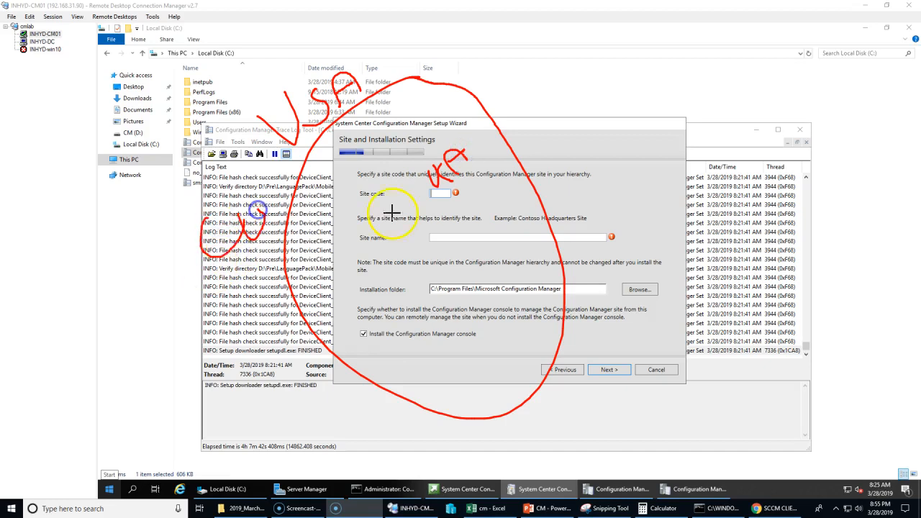
mouse_move(390, 132)
mouse_down()
mouse_move(391, 170)
mouse_move(414, 169)
mouse_up()
mouse_move(418, 128)
mouse_down()
mouse_move(439, 123)
mouse_move(462, 136)
mouse_up()
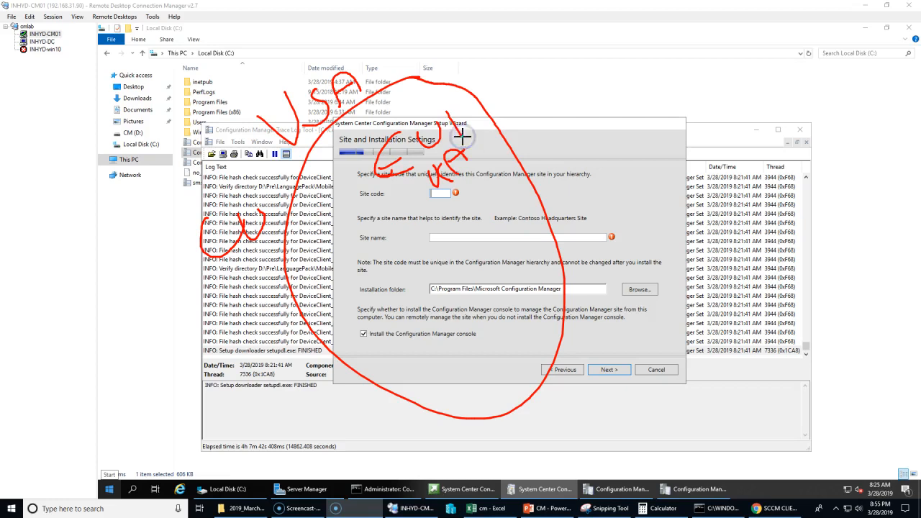
mouse_move(286, 231)
mouse_down()
mouse_move(369, 304)
mouse_move(367, 346)
mouse_up()
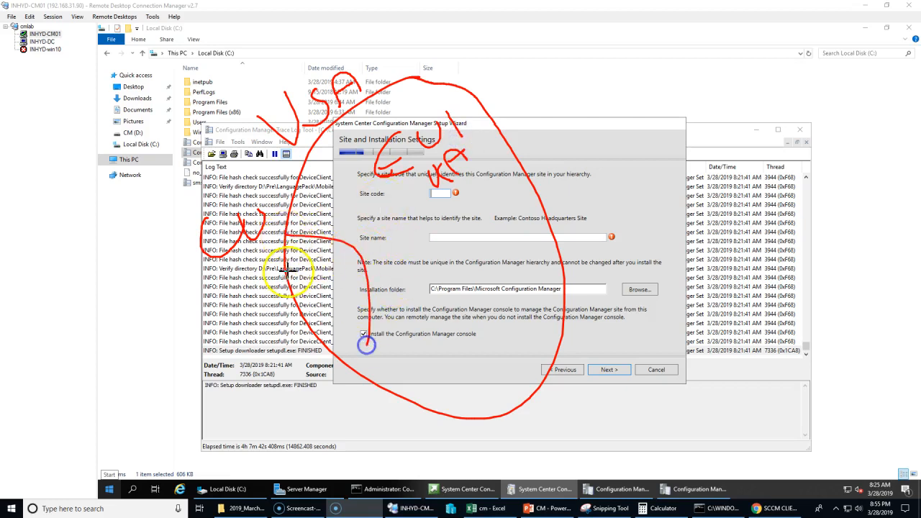
mouse_move(310, 248)
mouse_down()
mouse_move(308, 287)
mouse_move(319, 271)
mouse_up()
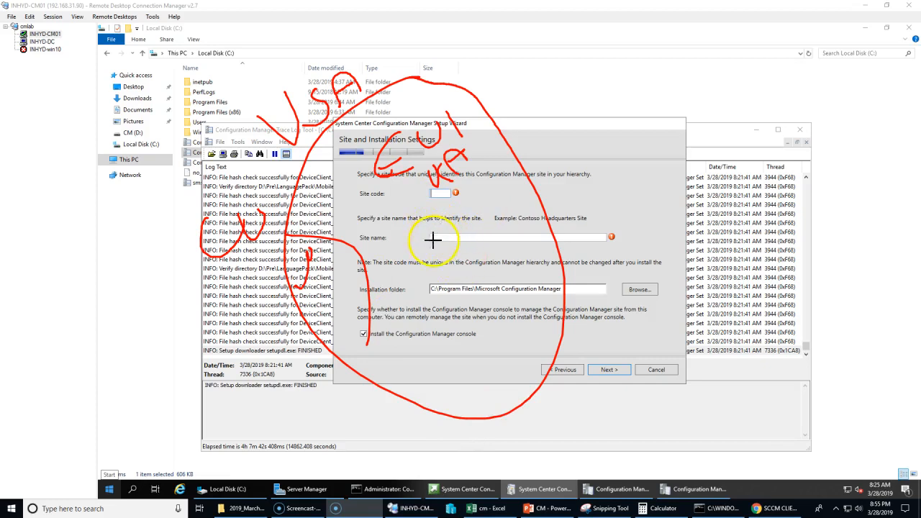
drag(434, 236, 478, 336)
drag(426, 262, 413, 282)
mouse_move(475, 266)
mouse_down()
mouse_move(499, 306)
mouse_move(474, 267)
mouse_move(530, 299)
mouse_up()
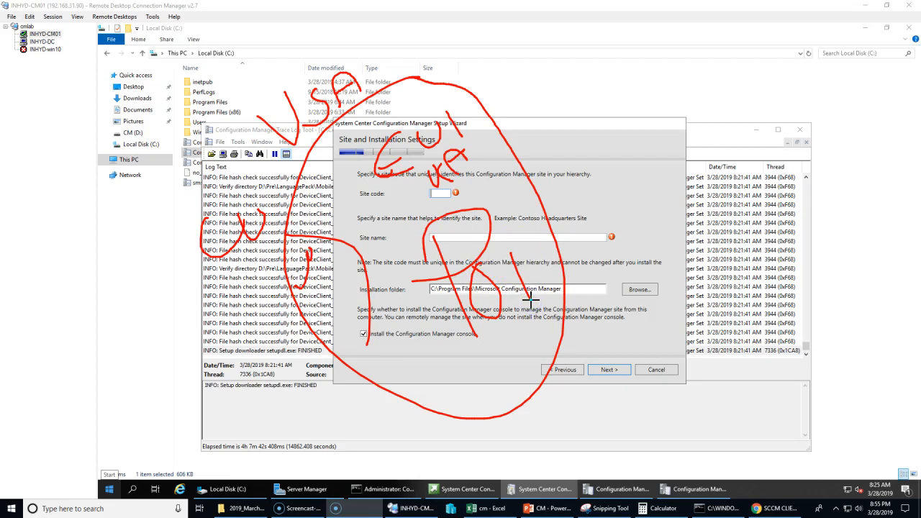
drag(431, 228, 481, 183)
drag(509, 329, 530, 321)
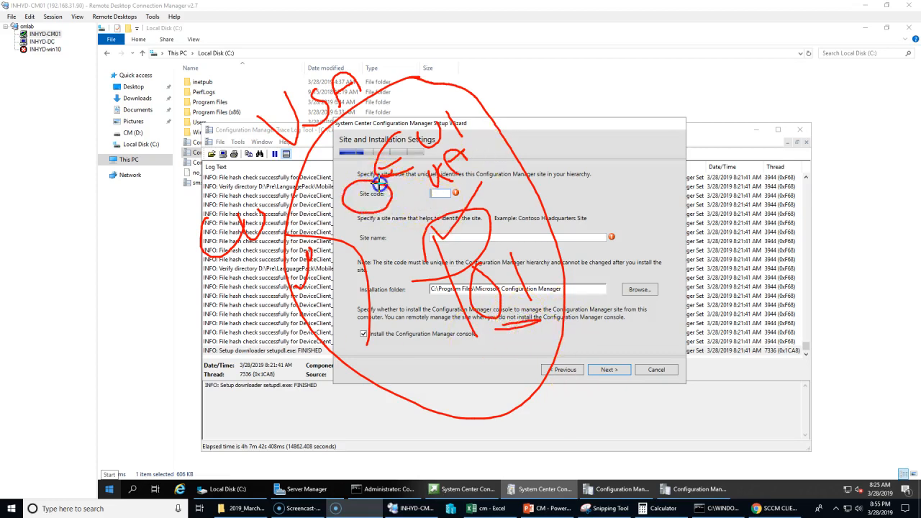
drag(393, 193, 521, 182)
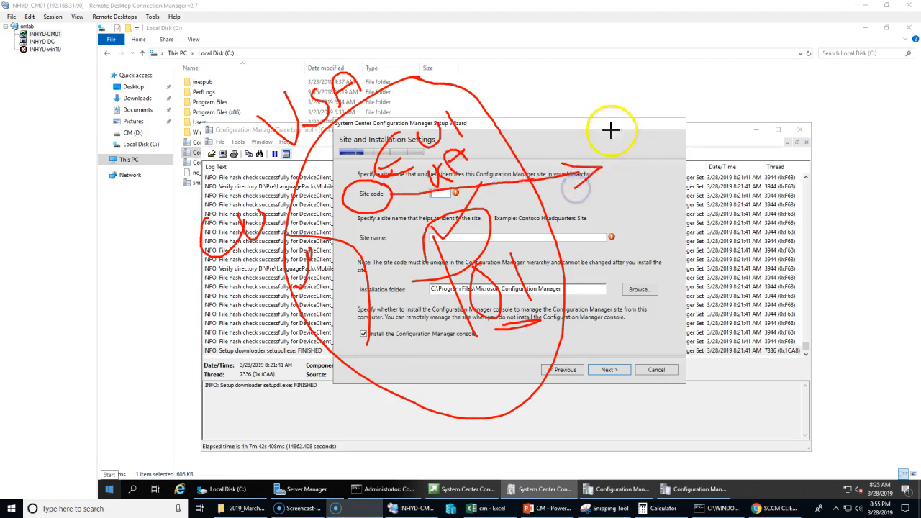
drag(606, 133, 605, 124)
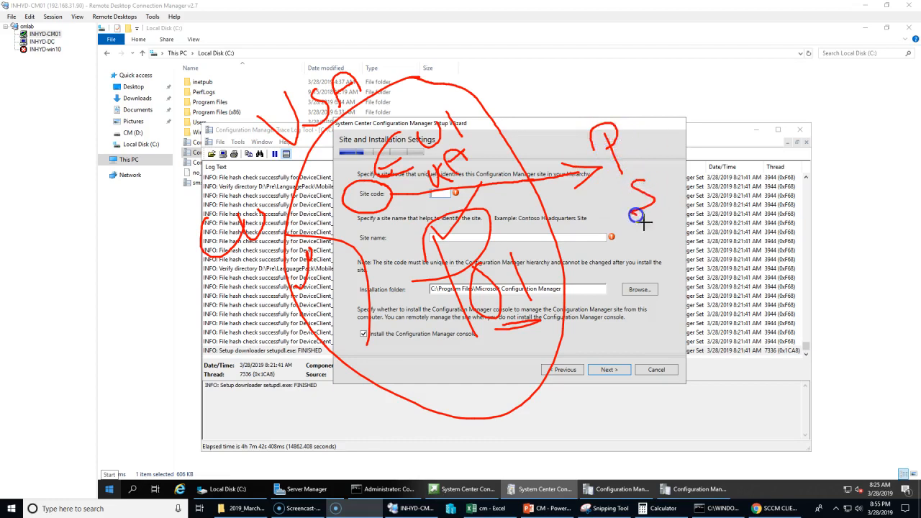
mouse_move(635, 122)
mouse_down()
mouse_move(630, 135)
mouse_move(652, 115)
mouse_move(669, 148)
mouse_up()
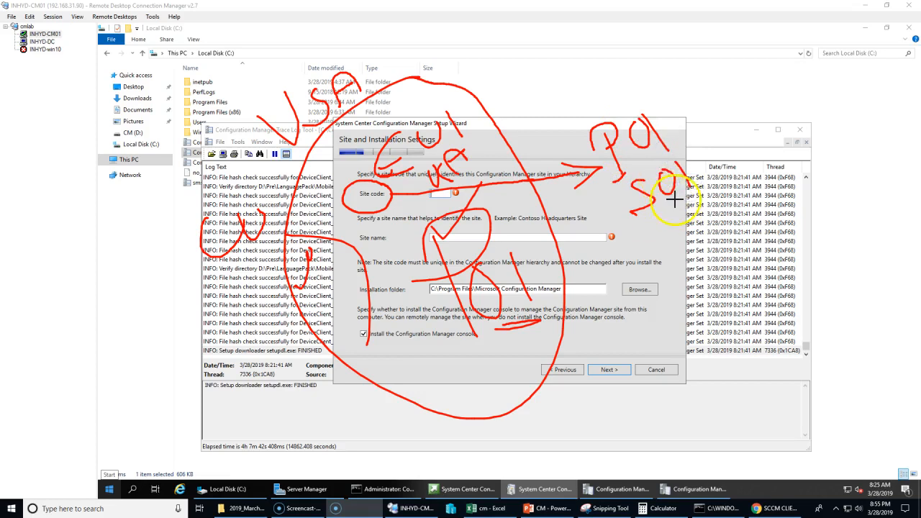
drag(675, 174, 698, 144)
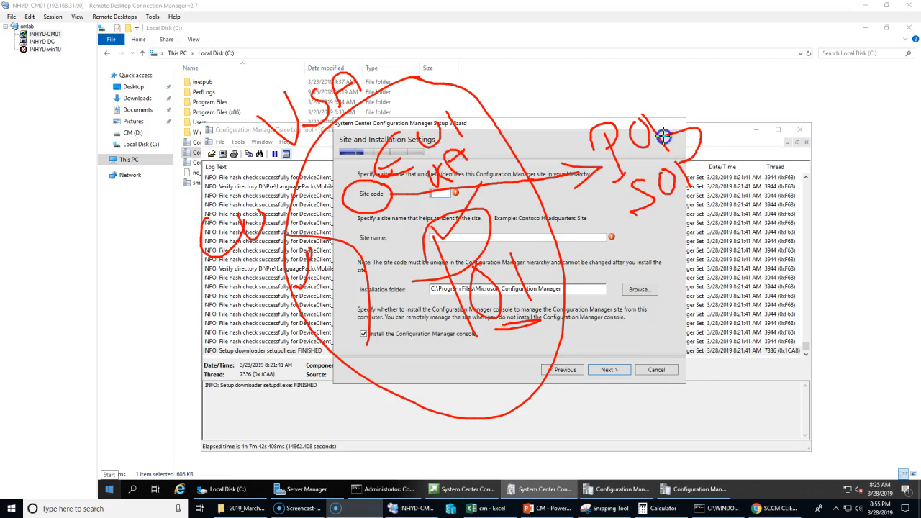
mouse_move(791, 164)
mouse_down()
mouse_move(773, 169)
mouse_move(777, 205)
mouse_up()
mouse_move(823, 166)
mouse_down()
mouse_move(811, 163)
mouse_move(880, 172)
mouse_move(820, 133)
mouse_move(690, 118)
mouse_up()
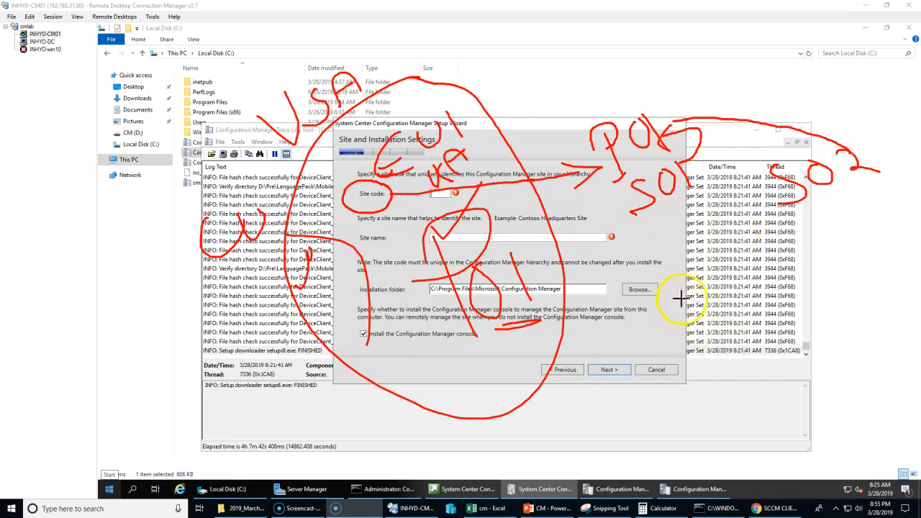
drag(811, 300, 804, 305)
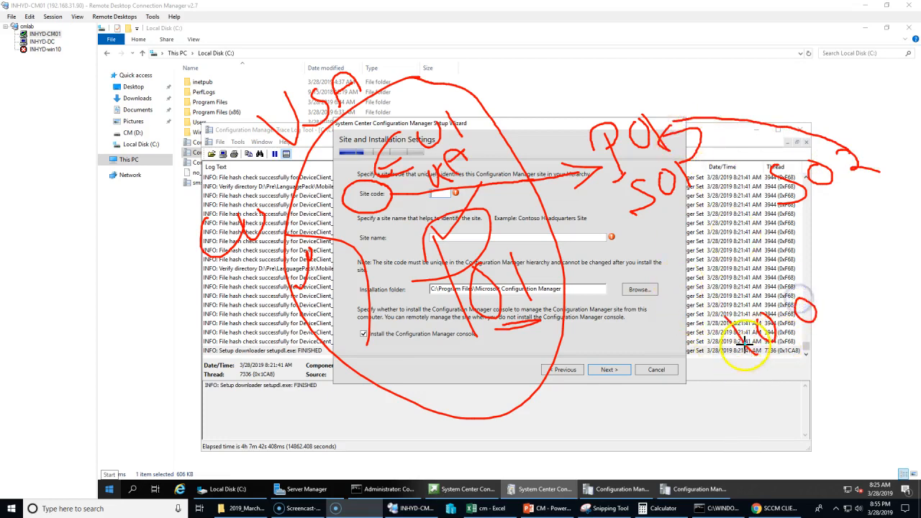
Circle the handwritten number beside the wizard, add strokes around it, and clear all the annotations on screen
drag(752, 384, 869, 325)
mouse_move(835, 263)
mouse_down()
mouse_move(771, 376)
mouse_move(804, 251)
mouse_up()
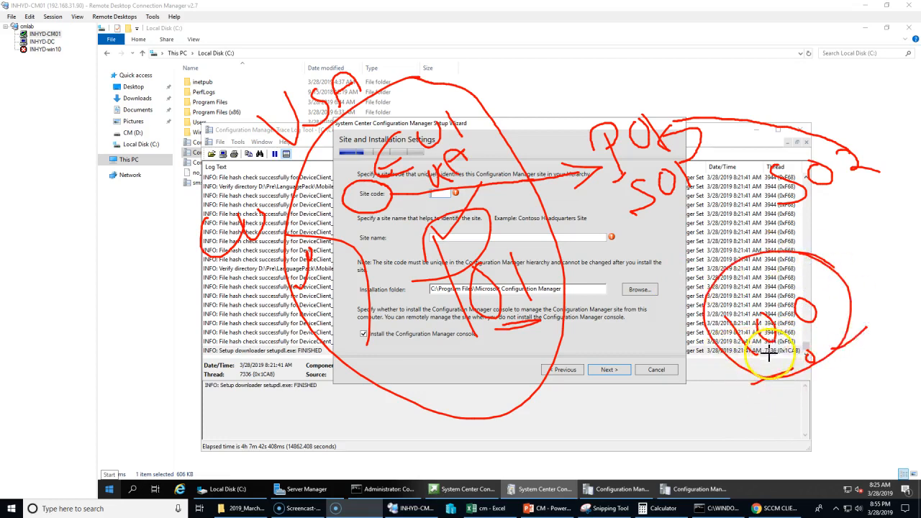
drag(671, 405, 727, 324)
mouse_move(705, 407)
mouse_down()
mouse_move(741, 357)
mouse_move(806, 346)
mouse_move(870, 314)
mouse_up()
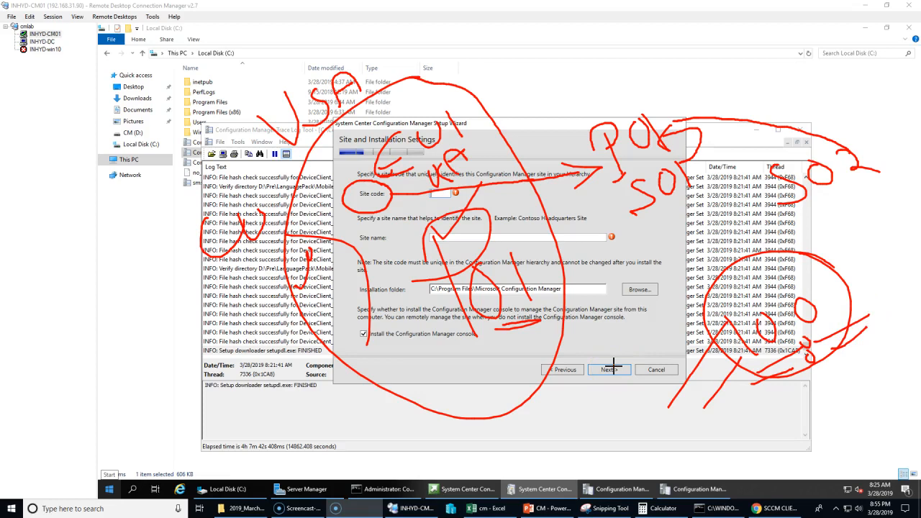
click(539, 8)
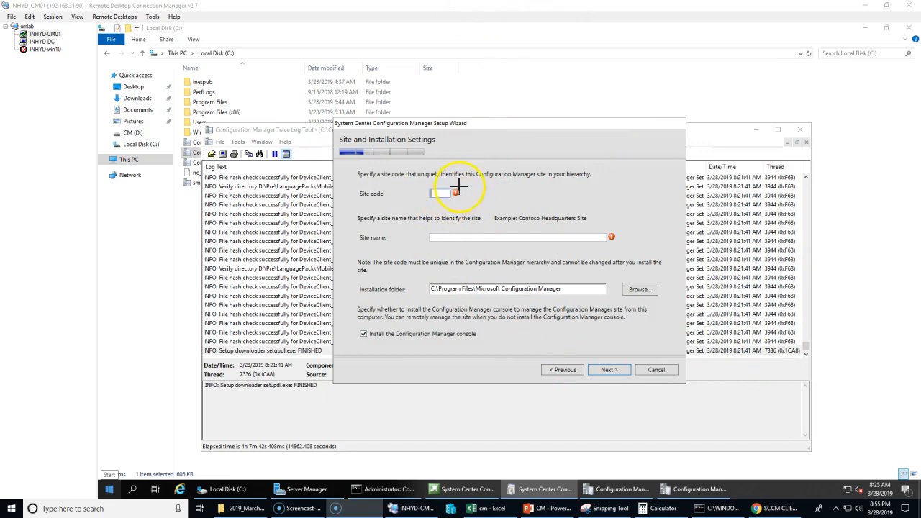
Circle the site code, site name and Contoso Headquarters Site example, write LAB and L01 as sample codes, and clear the annotations
drag(407, 176, 450, 160)
mouse_move(498, 85)
mouse_down()
mouse_move(502, 123)
mouse_move(601, 95)
mouse_up()
mouse_move(580, 54)
mouse_down()
mouse_move(605, 56)
mouse_move(580, 101)
mouse_move(652, 142)
mouse_move(678, 123)
mouse_up()
mouse_move(683, 105)
mouse_down()
mouse_move(700, 146)
mouse_move(678, 99)
mouse_move(722, 109)
mouse_up()
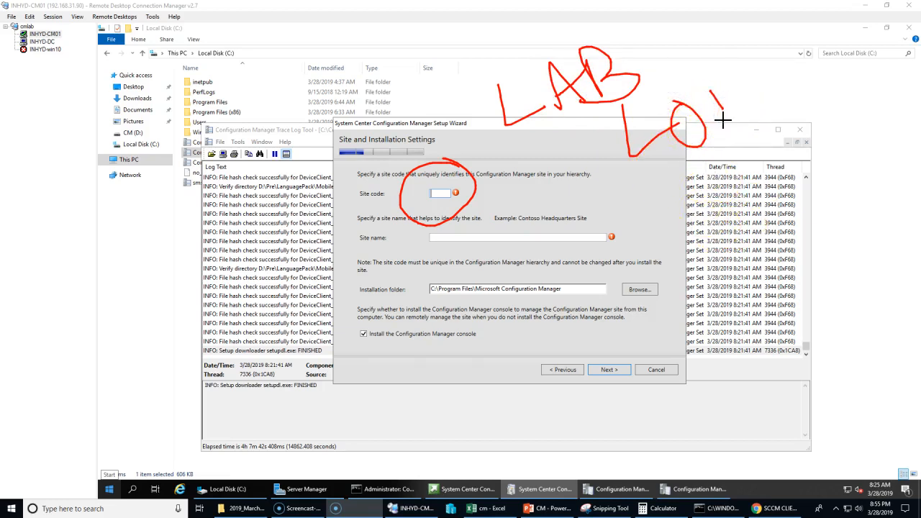
drag(527, 150, 645, 101)
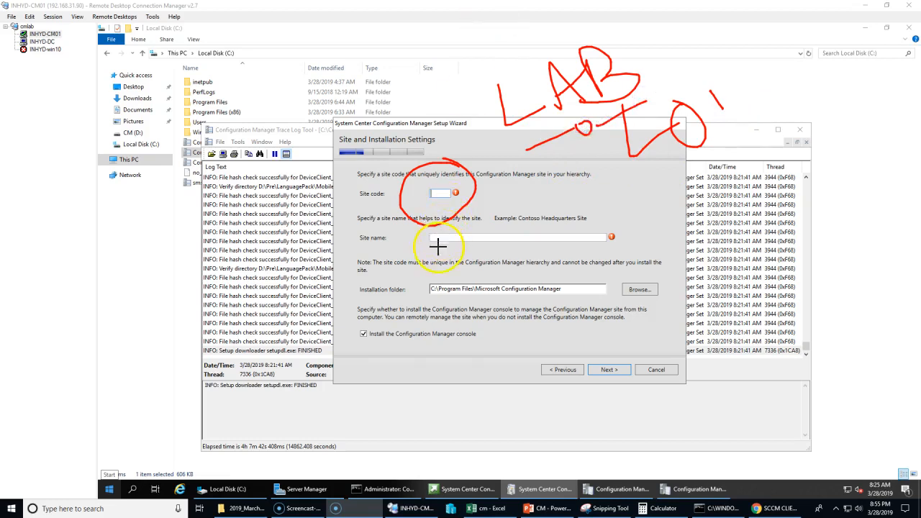
mouse_move(406, 234)
mouse_down()
mouse_move(391, 238)
mouse_move(403, 226)
mouse_move(413, 236)
mouse_up()
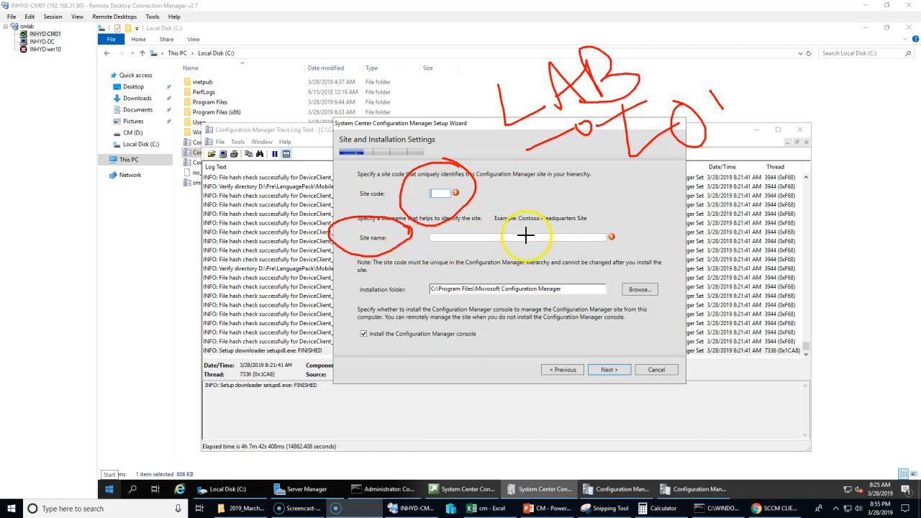
mouse_move(520, 228)
mouse_down()
mouse_move(605, 216)
mouse_move(532, 194)
mouse_move(523, 228)
mouse_move(555, 224)
mouse_up()
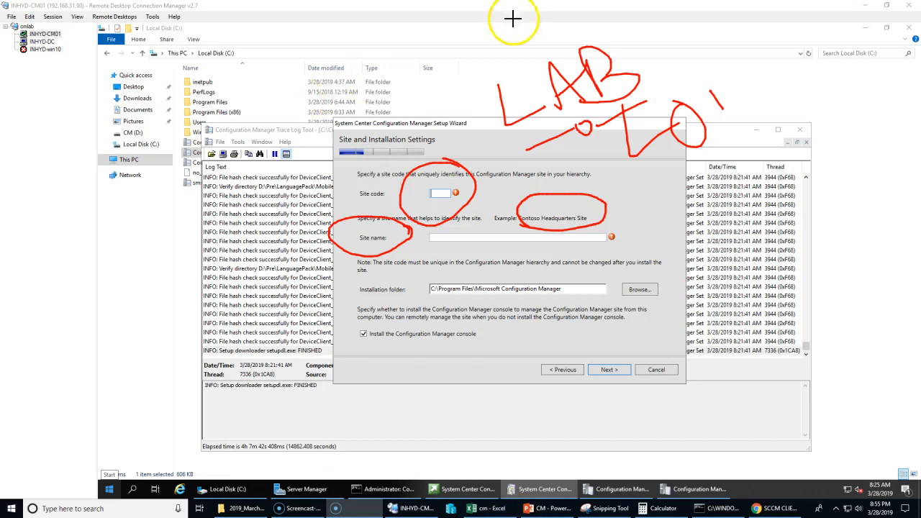
click(534, 8)
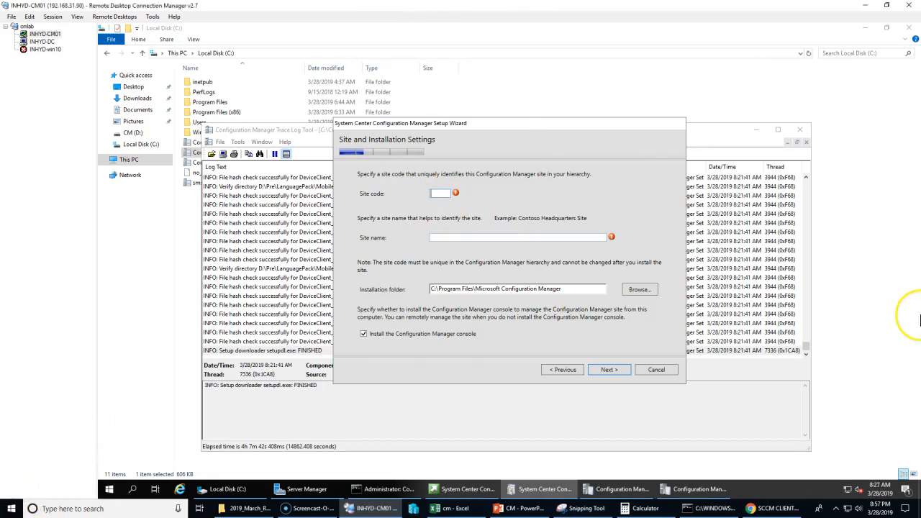
Set the site code to LAB and the site name to "Lab Site For Demo - India Region"
text(LAB)
key(BackSpace)
key(BackSpace)
key(BackSpace)
text(10A)
key(BackSpace)
key(BackSpace)
text(AB)
key(Tab)
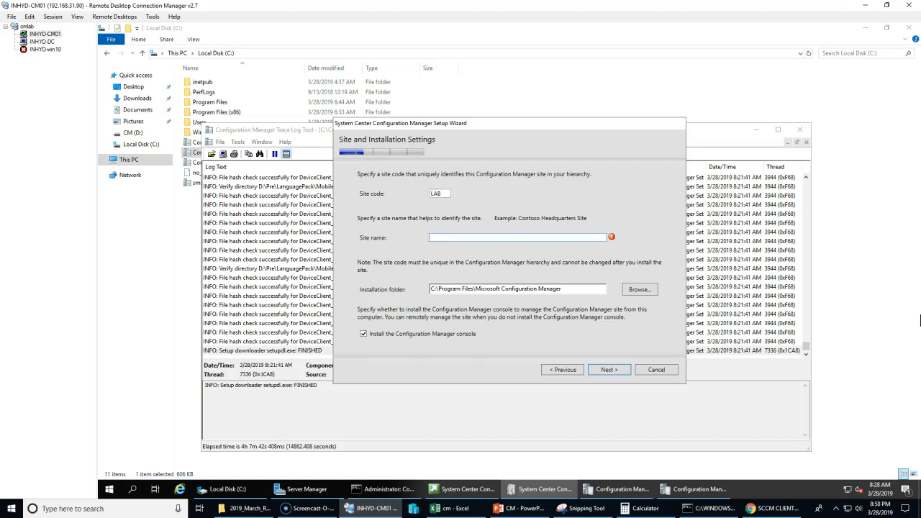
text(Lab Site For Demo - India Region)
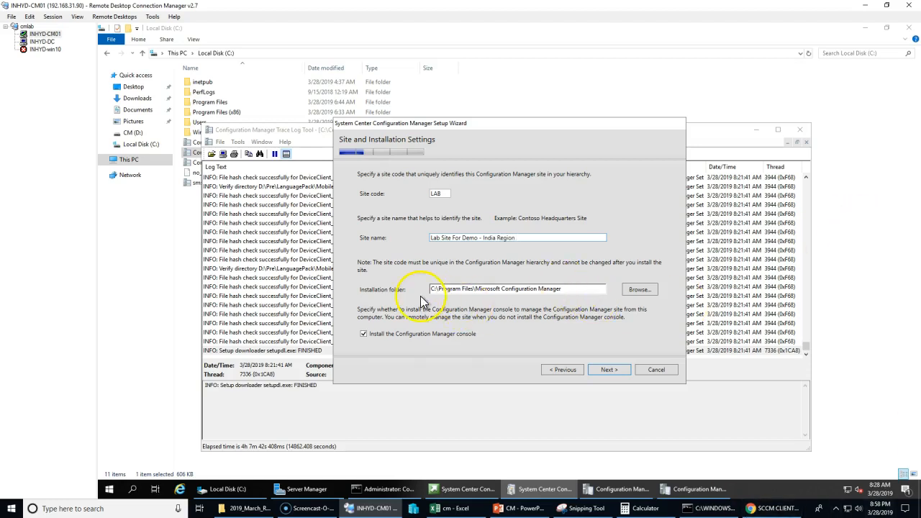
drag(434, 289, 550, 292)
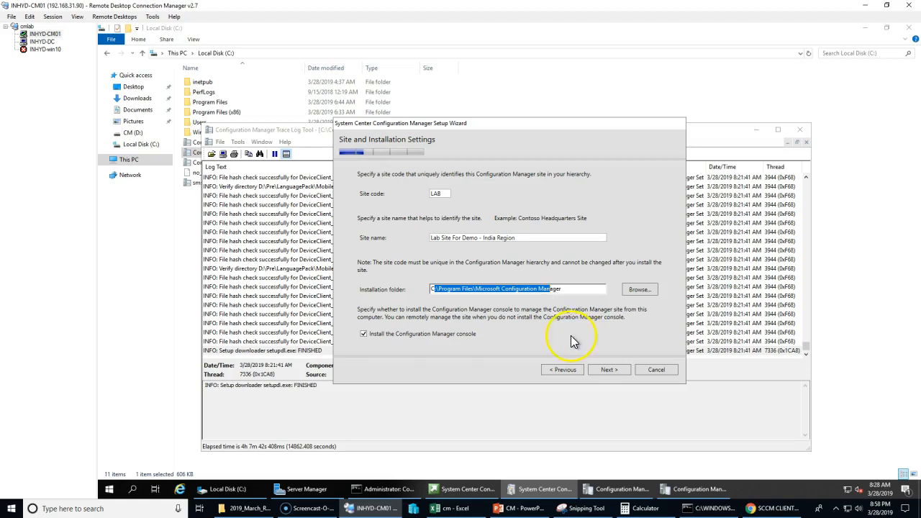
drag(473, 291, 423, 290)
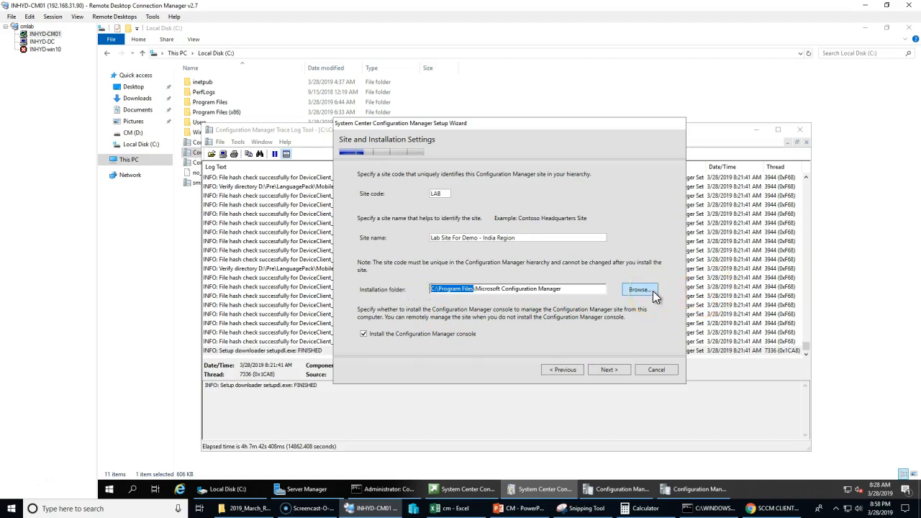
click(653, 291)
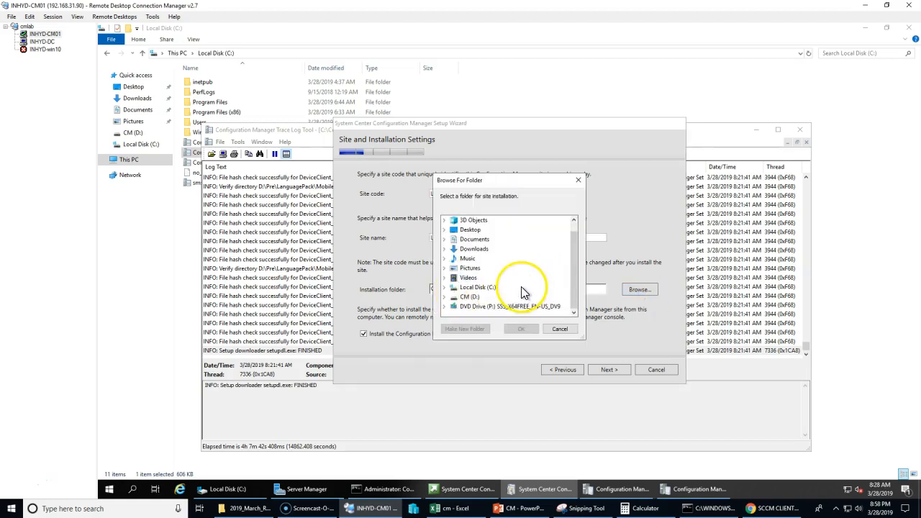
double_click(467, 288)
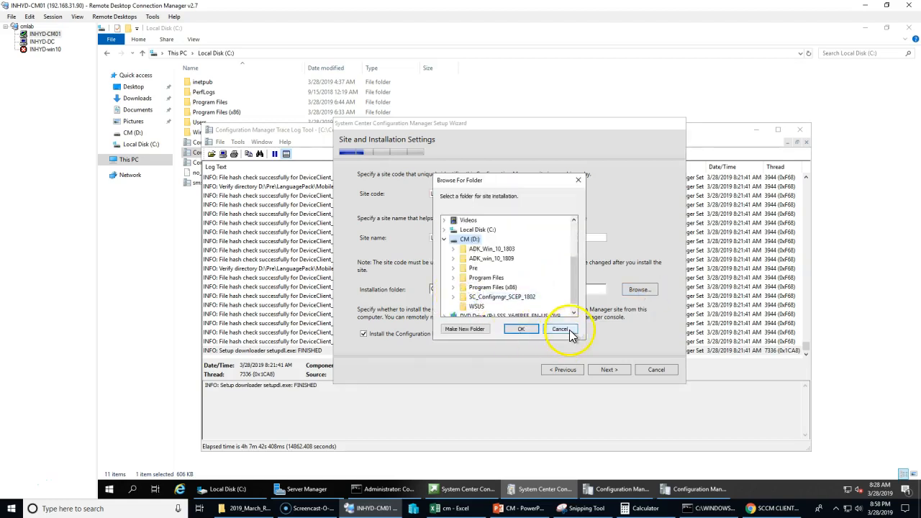
click(561, 329)
Set the installation folder to d:\Program Files\Microsoft Configuration Manager, continue to Primary Site Installation, and reposition the wizard window
click(434, 289)
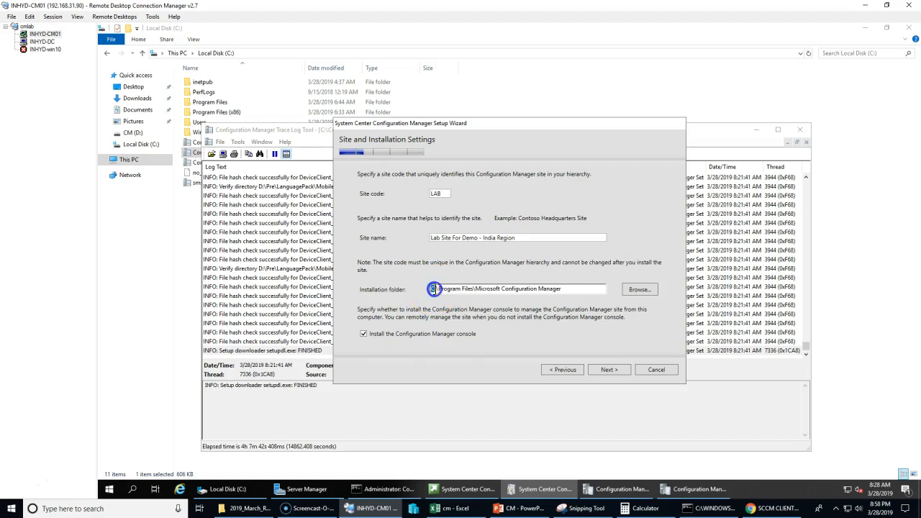
text(d)
drag(441, 289, 560, 294)
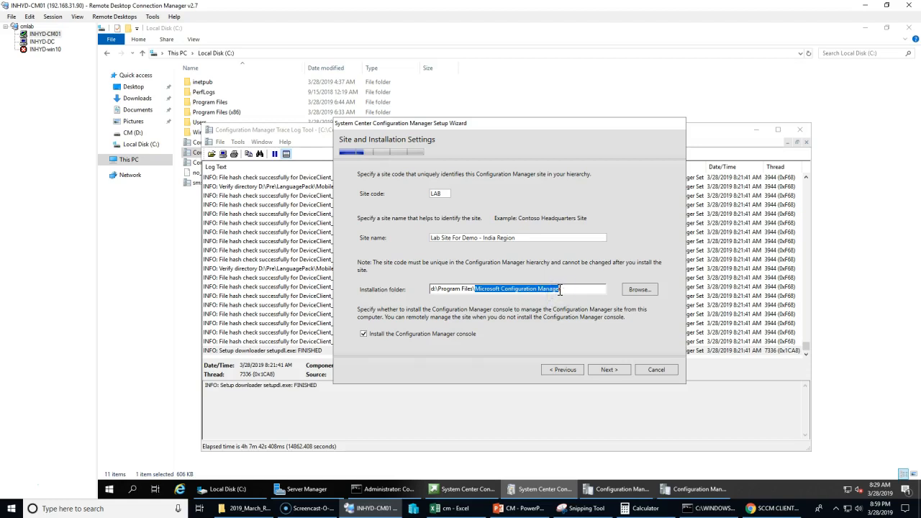
click(604, 370)
drag(476, 127, 536, 85)
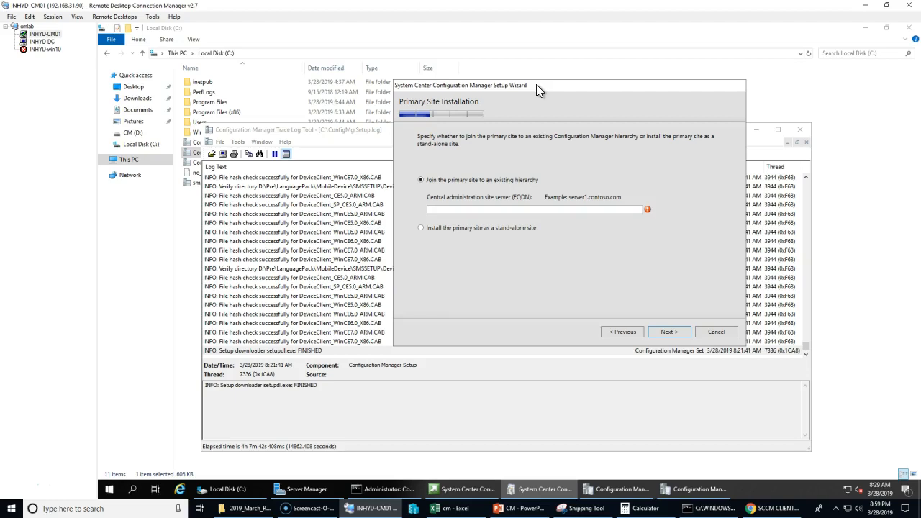
Switch to the CM presentation in PowerPoint and point out Central Administration Site – CAS and Primary Site on the Vocabulary slide
click(528, 509)
click(346, 342)
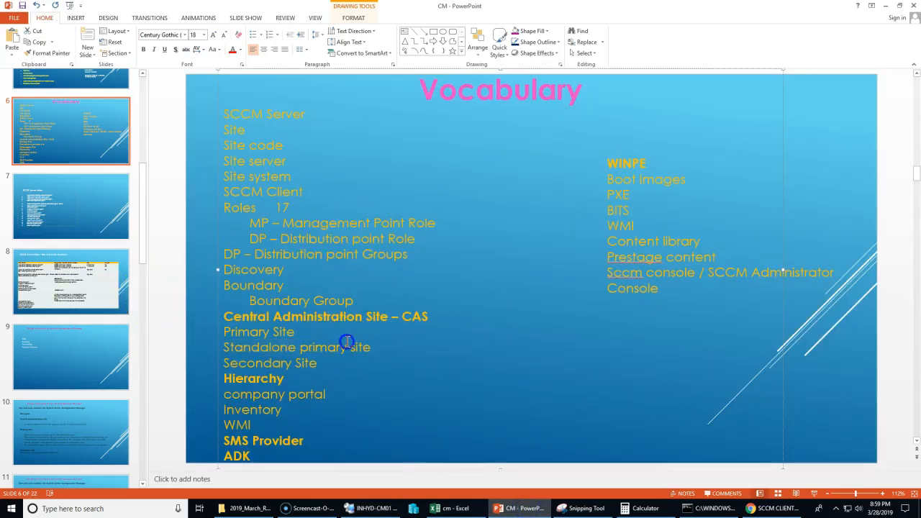
drag(226, 317, 380, 319)
mouse_move(226, 334)
mouse_down()
mouse_move(238, 335)
mouse_move(221, 334)
mouse_up()
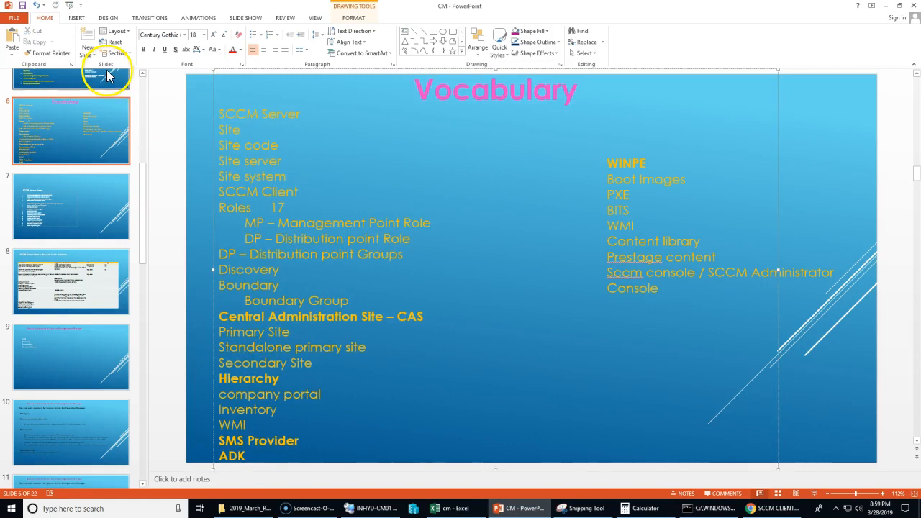
Sketch a circled hierarchy over the Vocabulary slide with a lower site linked by an arrow to the CAS, and clear the drawing
click(16, 482)
mouse_move(504, 188)
mouse_down()
mouse_move(496, 426)
mouse_move(488, 181)
mouse_up()
mouse_move(448, 231)
mouse_down()
mouse_move(442, 243)
mouse_move(457, 252)
mouse_move(494, 238)
mouse_move(441, 226)
mouse_move(521, 249)
mouse_move(446, 214)
mouse_up()
mouse_move(467, 353)
mouse_down()
mouse_move(472, 385)
mouse_move(456, 376)
mouse_move(465, 362)
mouse_move(468, 370)
mouse_move(463, 359)
mouse_move(479, 370)
mouse_move(465, 366)
mouse_move(456, 276)
mouse_move(475, 296)
mouse_up()
drag(506, 235, 566, 194)
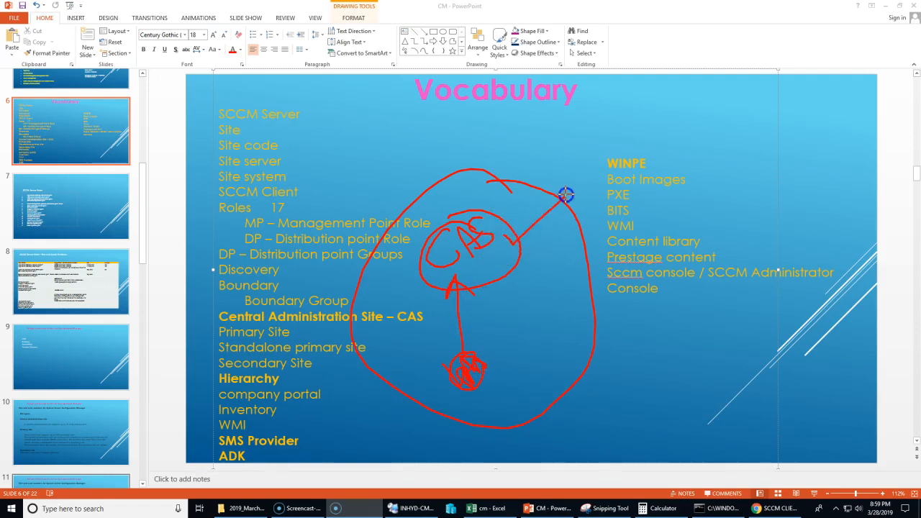
click(20, 491)
Return to the setup wizard, choose to install the primary site as a stand-alone site, and confirm to reach the database information
click(370, 508)
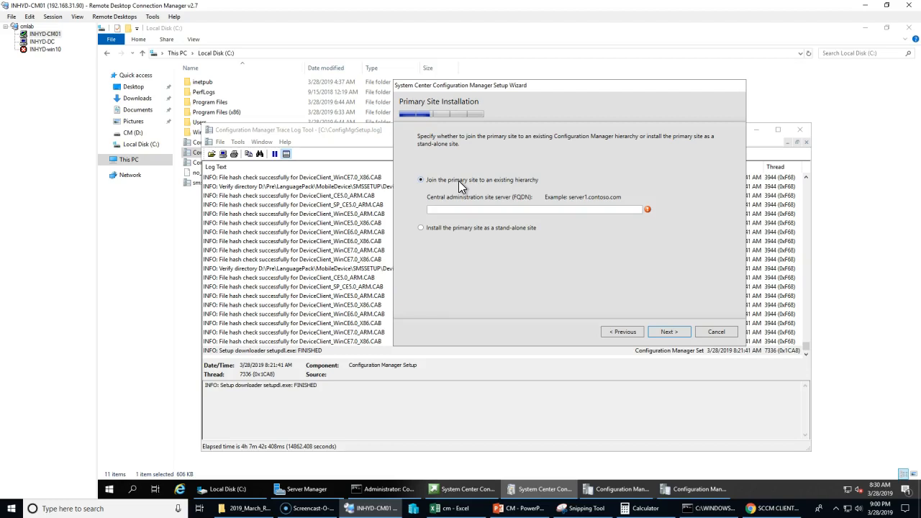
click(425, 190)
click(434, 200)
click(494, 228)
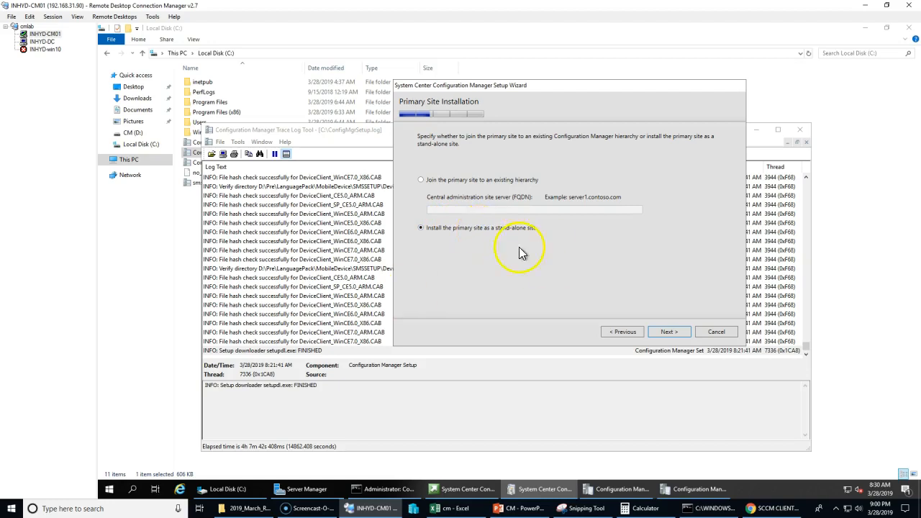
click(669, 331)
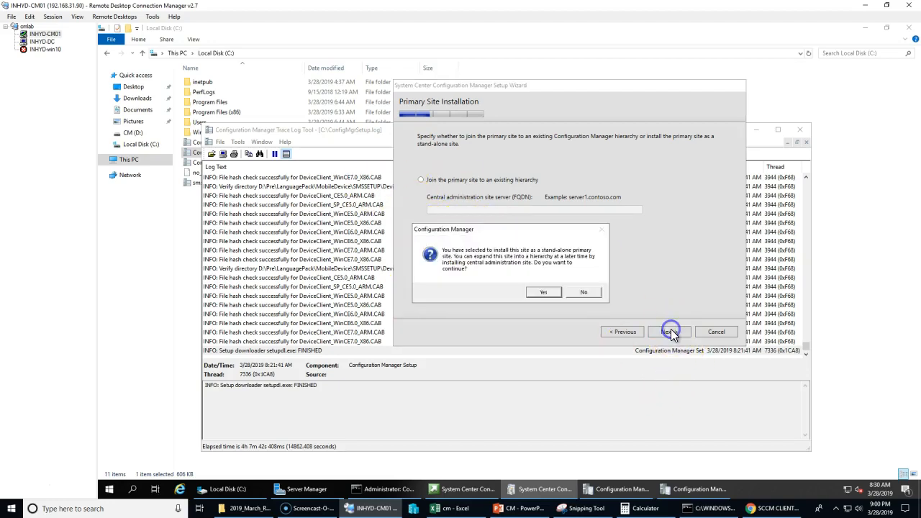
click(544, 293)
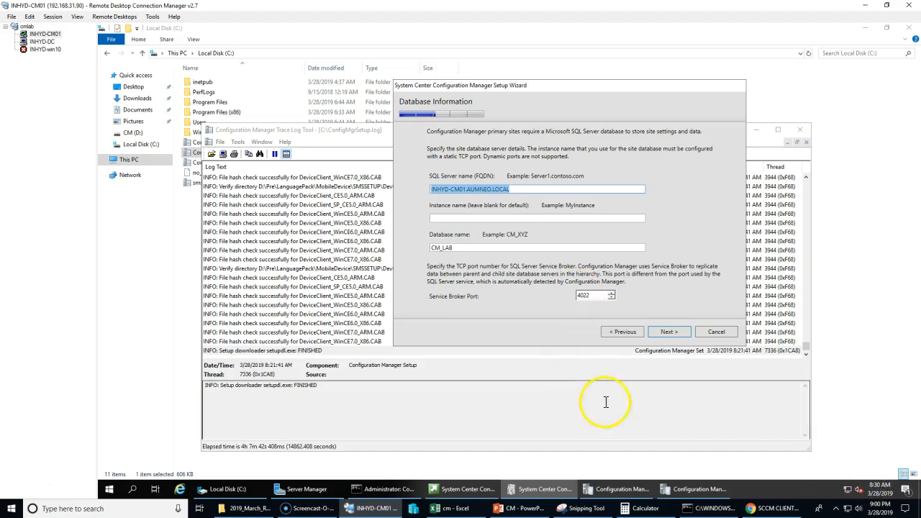
Review the SQL Server name, instance name and Service Broker Port on the Database Information page
click(456, 189)
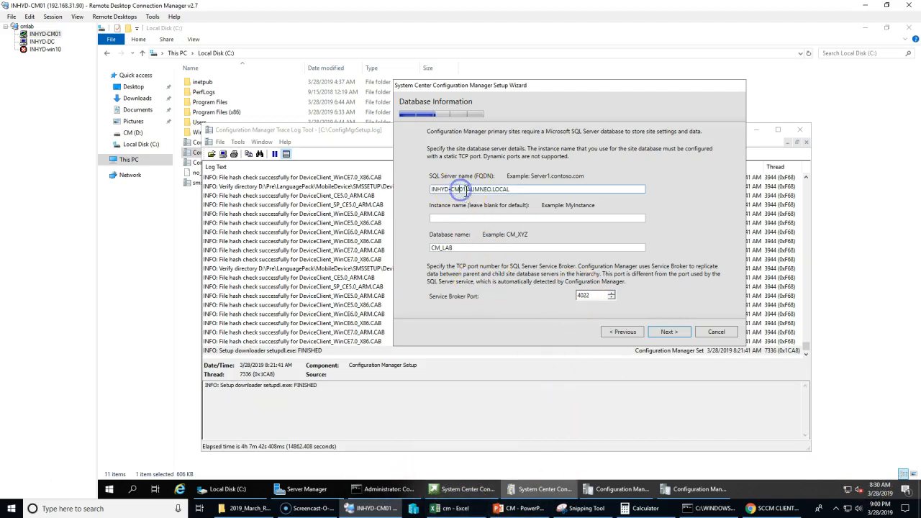
drag(504, 189, 428, 188)
click(457, 217)
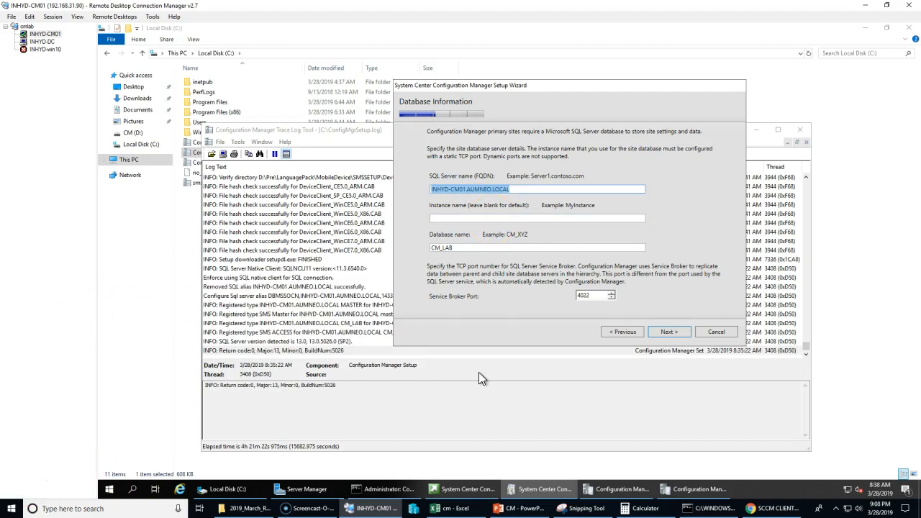
double_click(590, 297)
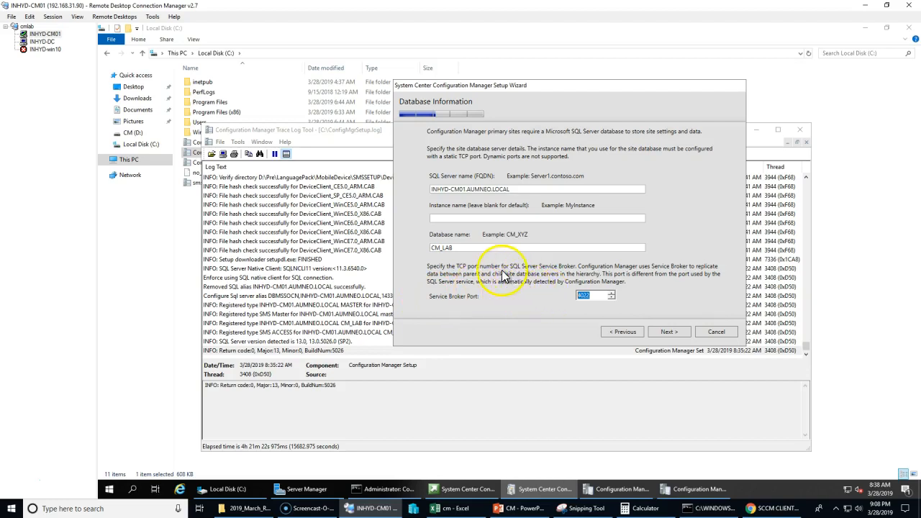
Open the server's Control Panel by running the "control" command
click(108, 491)
scroll(167, 403, down, 5)
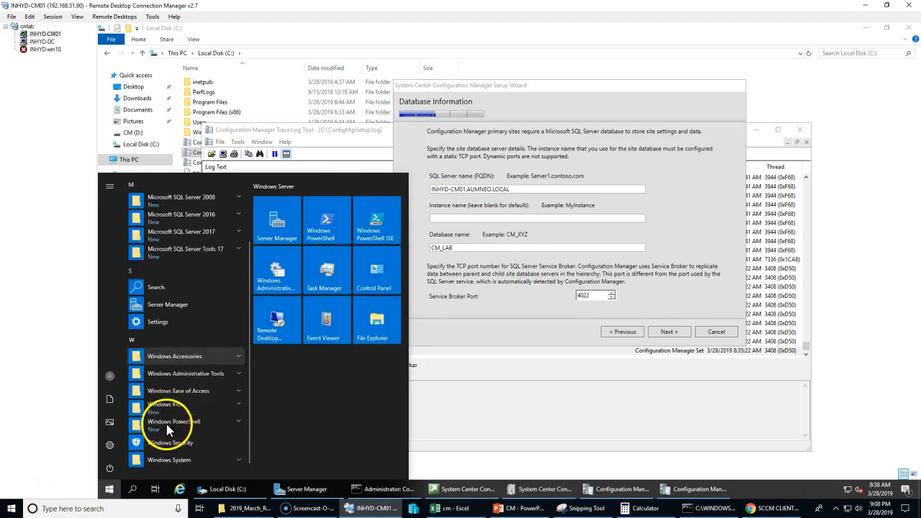
right_click(107, 490)
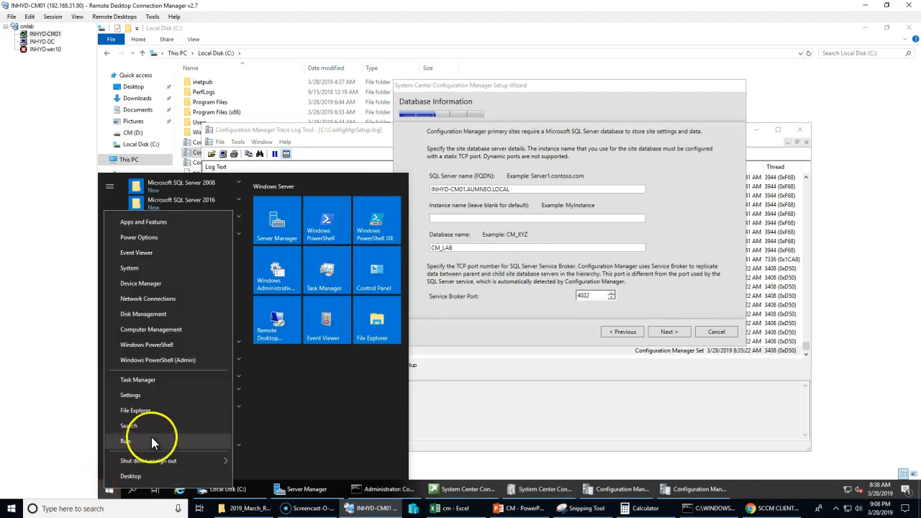
click(153, 440)
text(con)
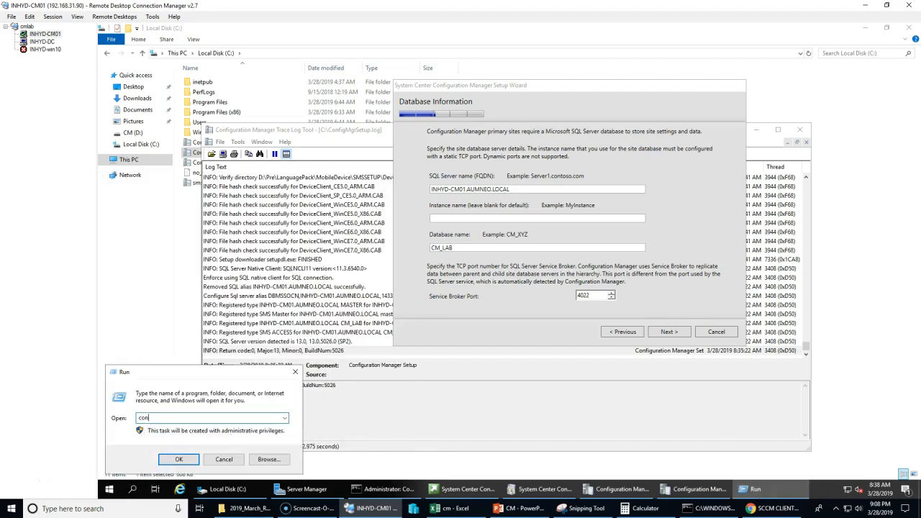
text(trol)
key(Return)
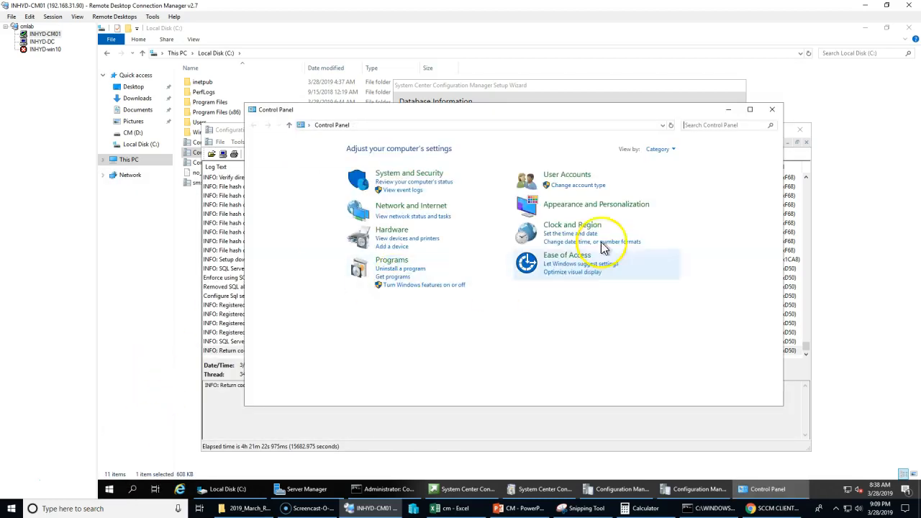
Open Windows Defender Firewall under System and Security and launch its advanced settings
click(675, 152)
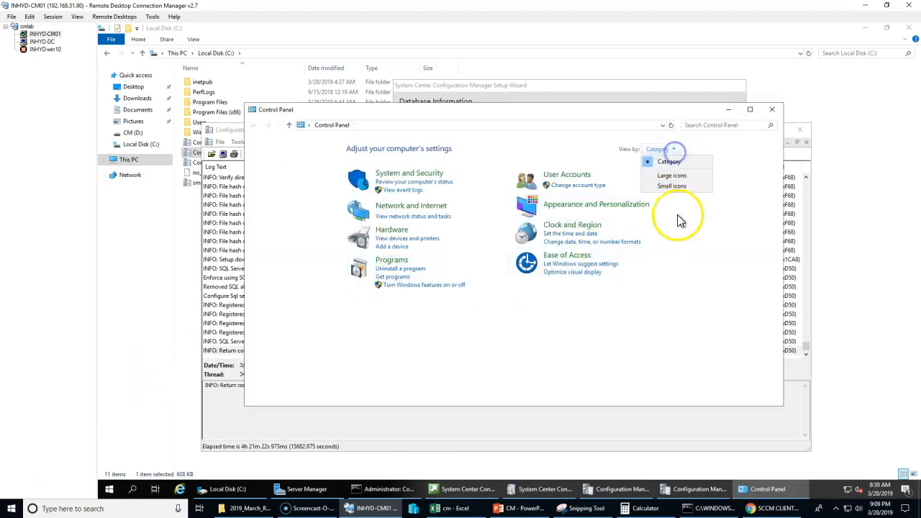
click(407, 180)
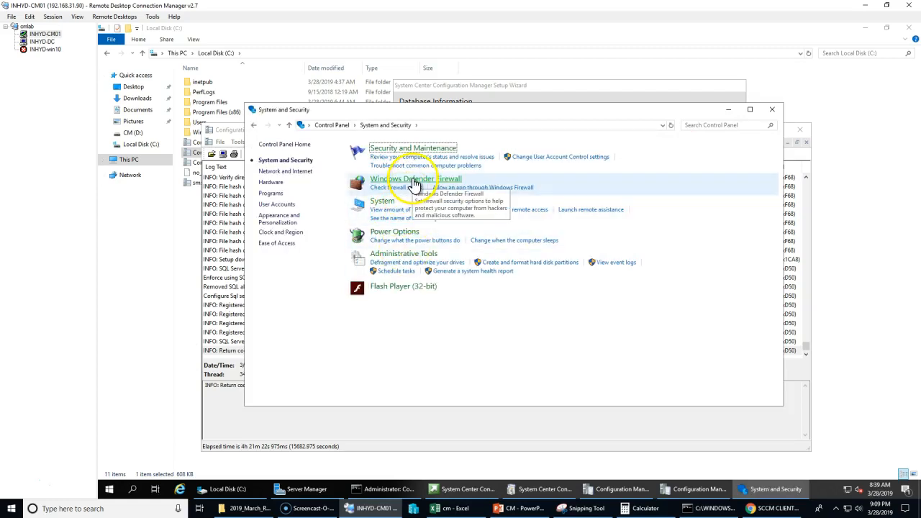
click(414, 182)
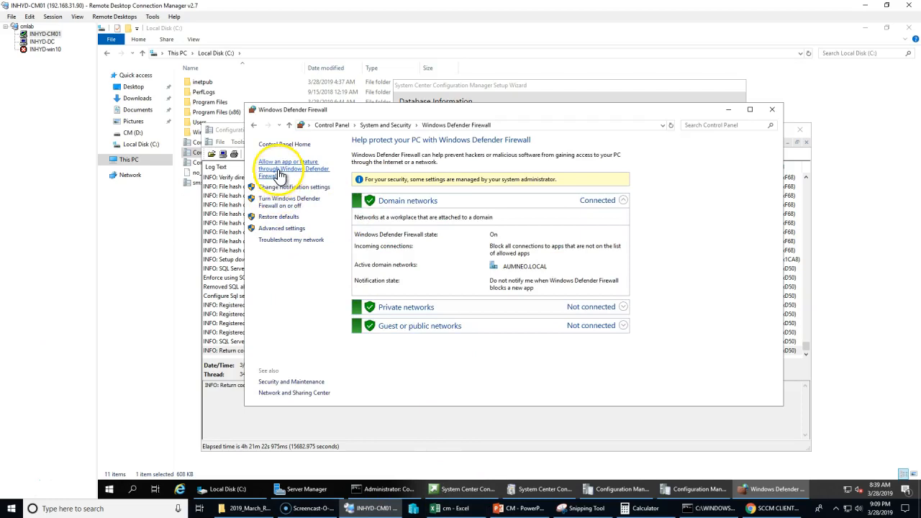
click(281, 229)
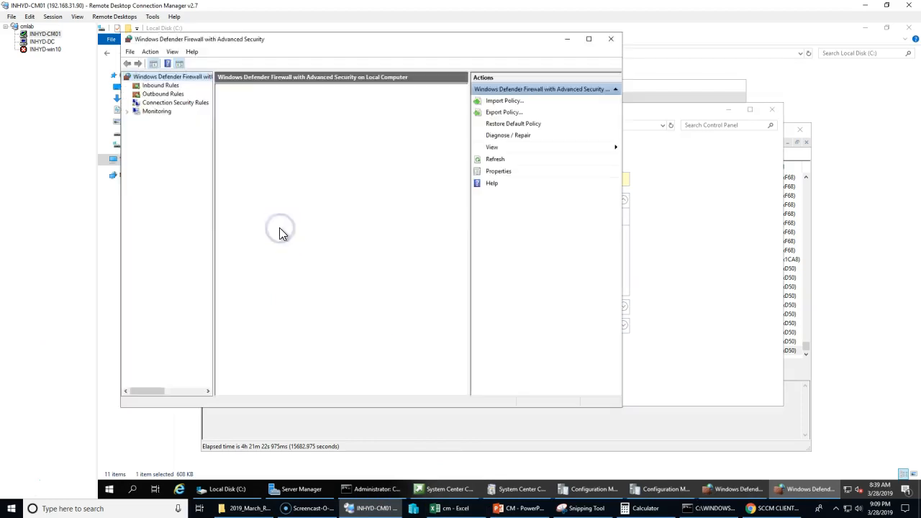
Start a new inbound rule of type Port for specific local TCP port 4022, checking it against the setup wizard's Service Broker Port
click(160, 85)
right_click(180, 85)
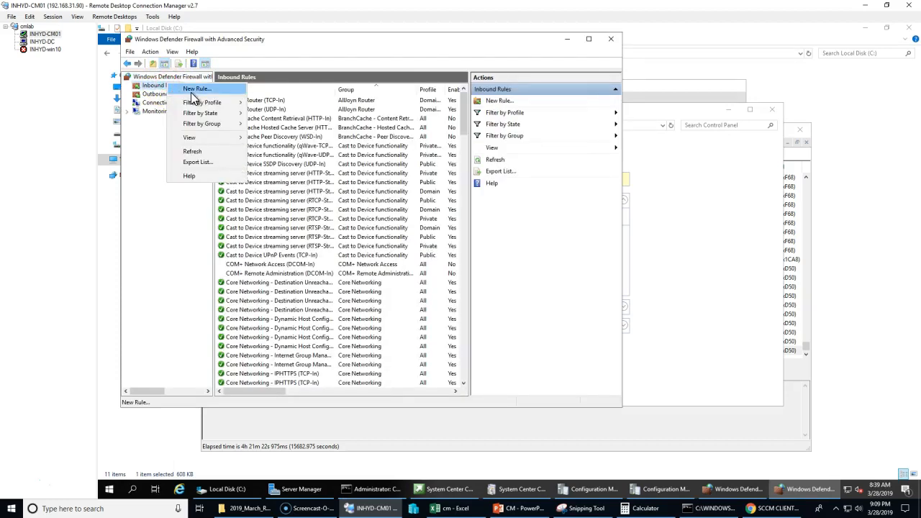
click(195, 90)
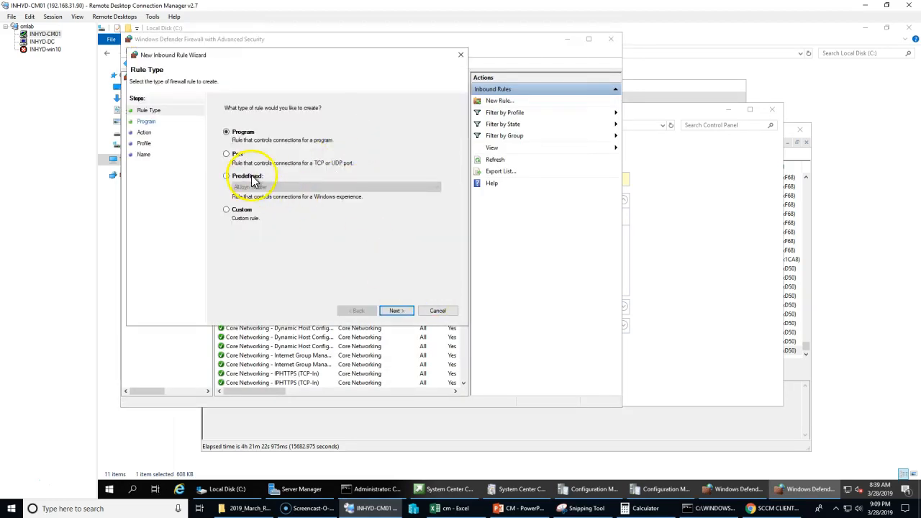
click(229, 154)
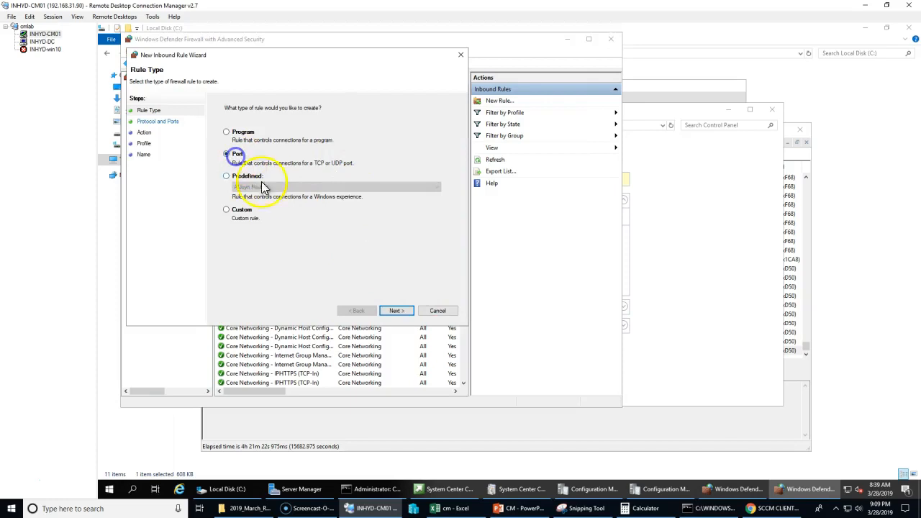
click(395, 311)
text(4022)
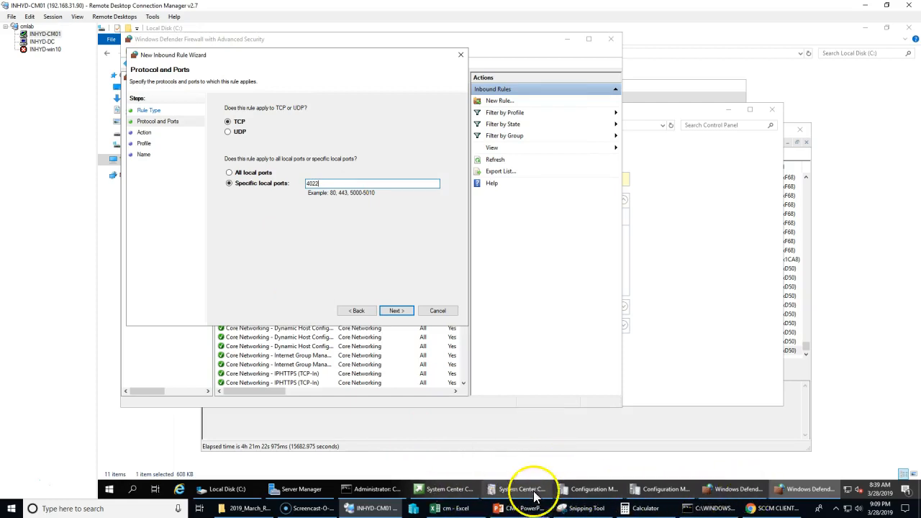
click(508, 490)
click(341, 247)
Keep the default action, apply the rule only to the Domain profile, and create it with the name "SBR - SQL Port"
click(387, 310)
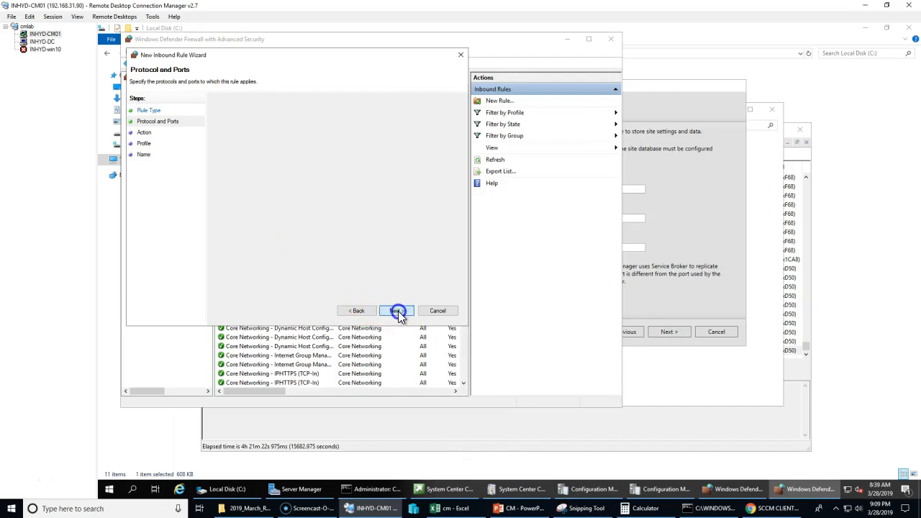
click(396, 311)
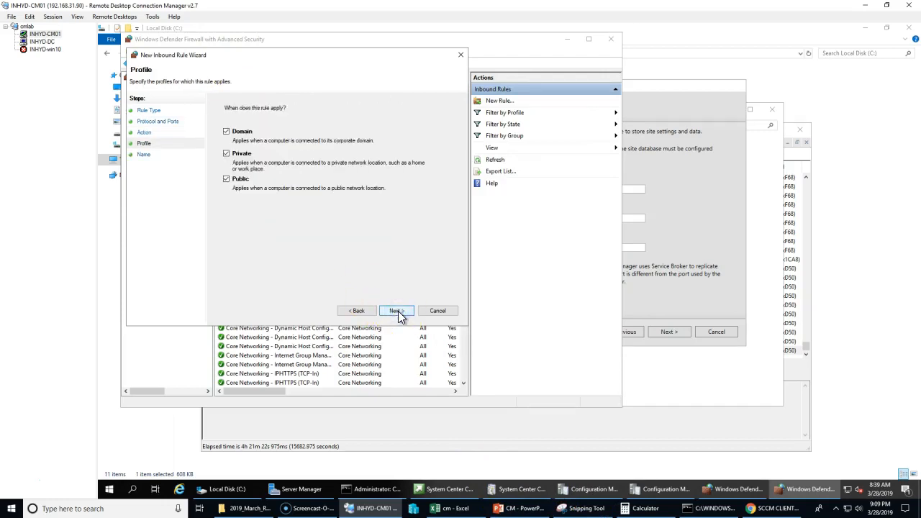
click(228, 153)
click(239, 178)
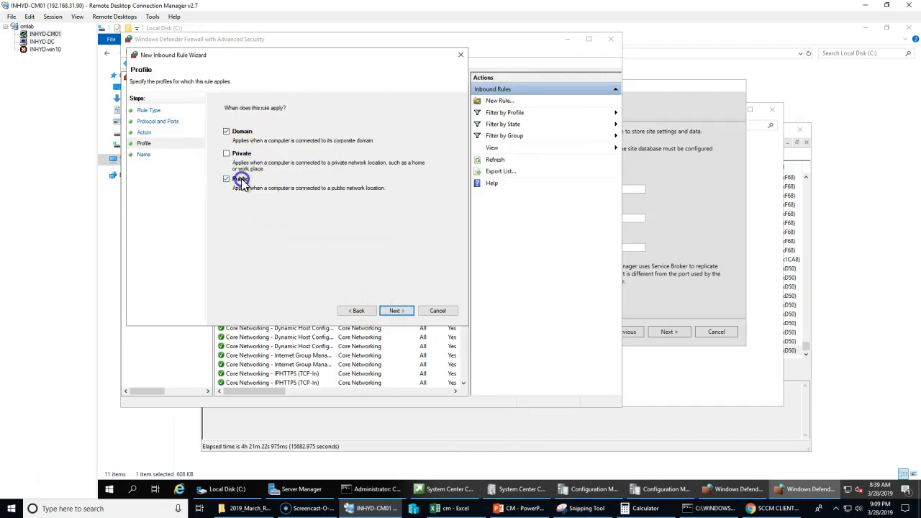
click(393, 310)
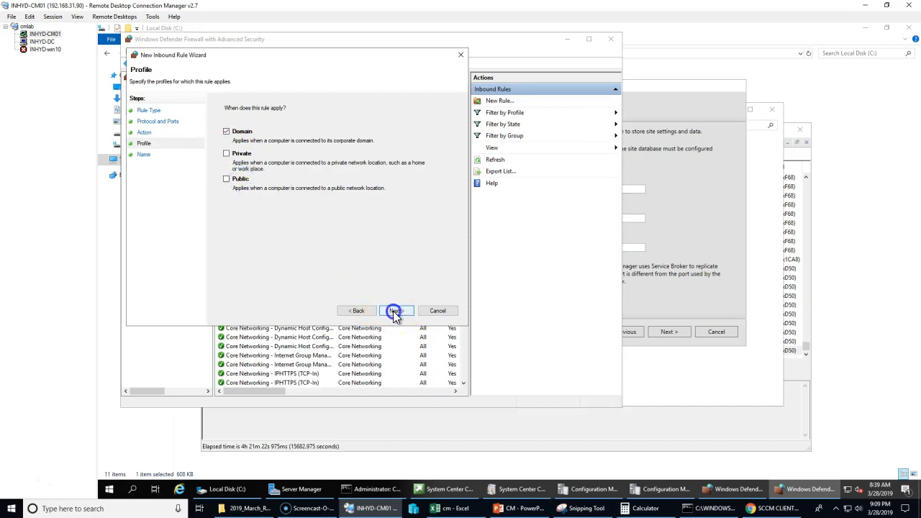
text(SBR - SQL Por)
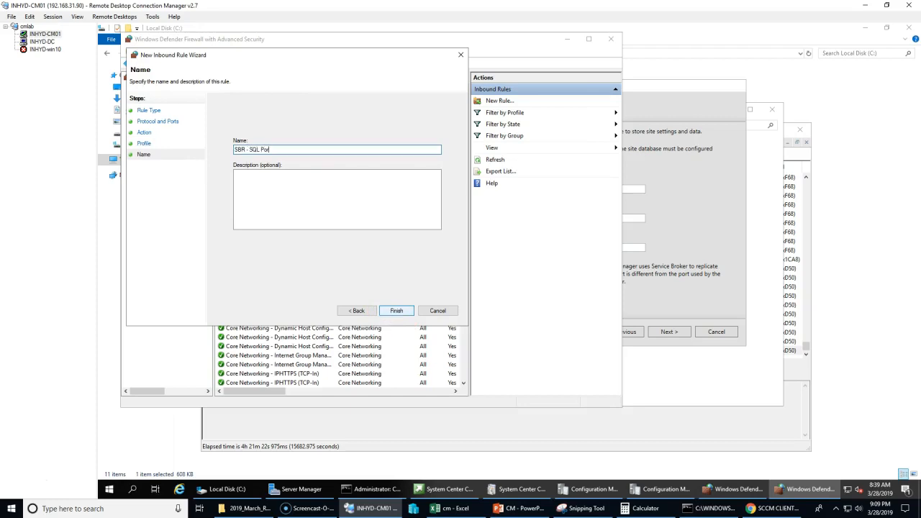
text(t)
click(407, 311)
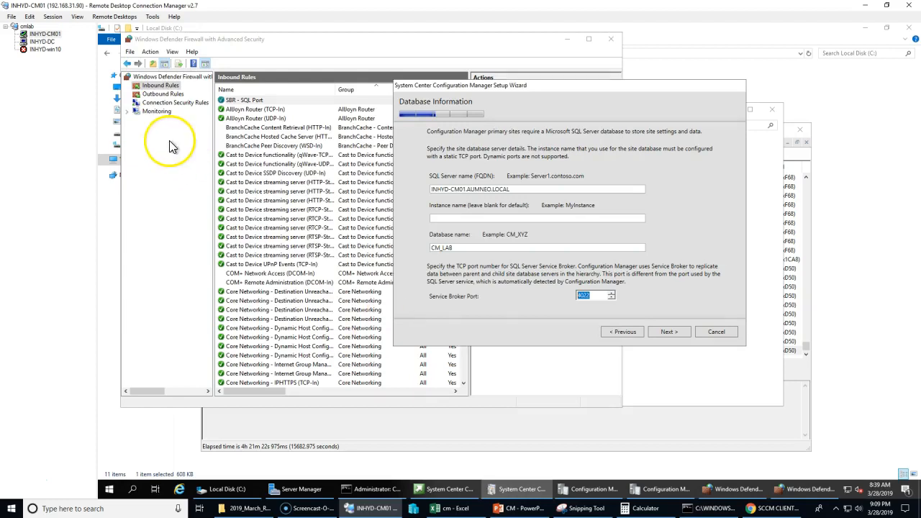
Start a second inbound rule of type Port for a specific local TCP port and keep the default action
right_click(165, 88)
click(193, 95)
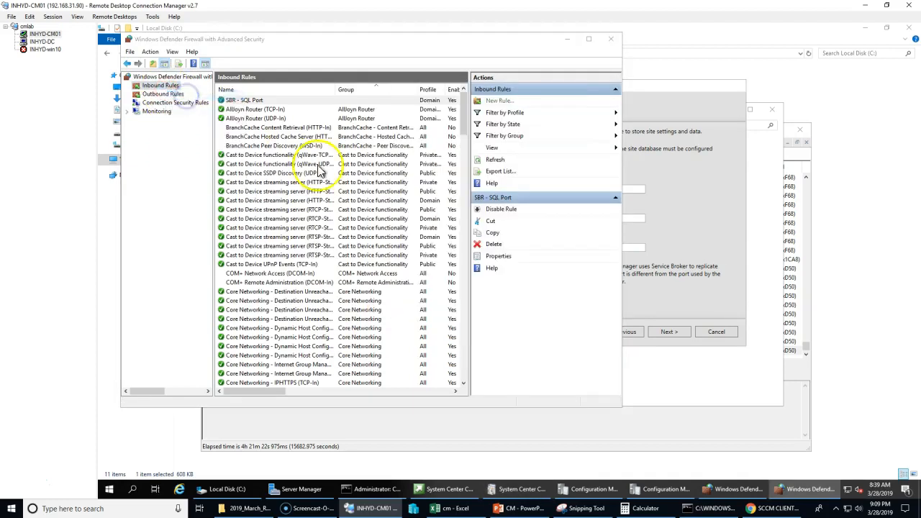
click(239, 166)
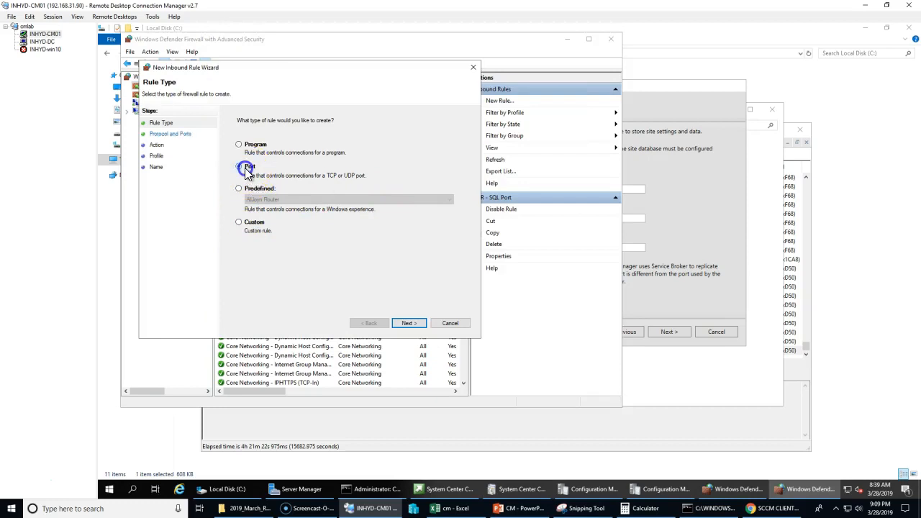
click(408, 324)
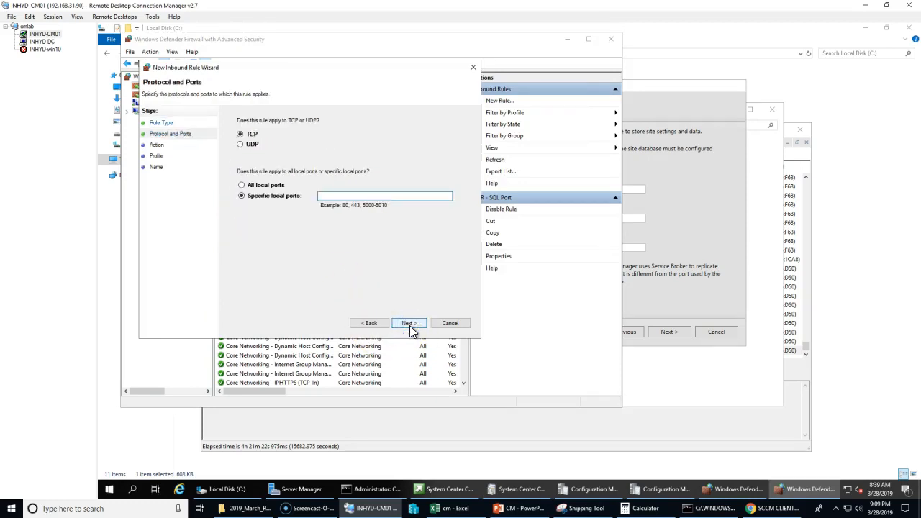
click(402, 324)
click(402, 324)
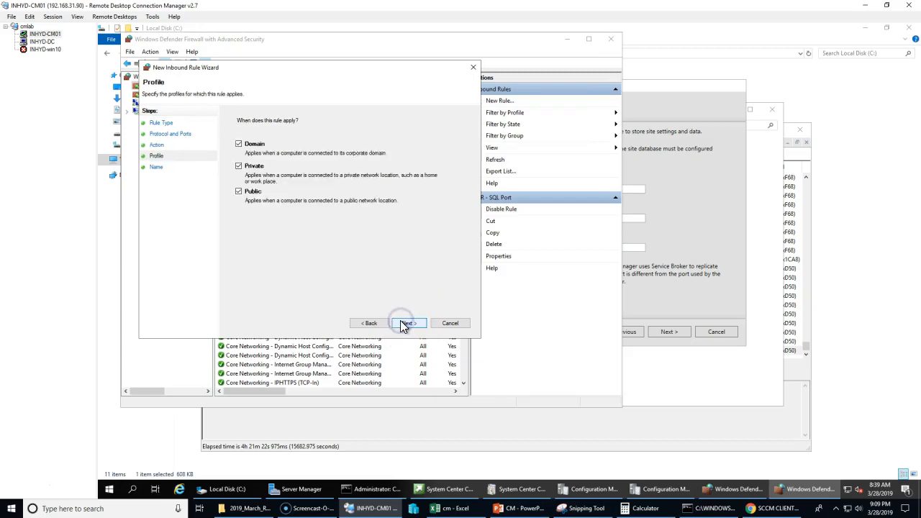
Limit the second inbound rule to the Domain profile and create it with the name "SQL server"
click(240, 167)
click(240, 193)
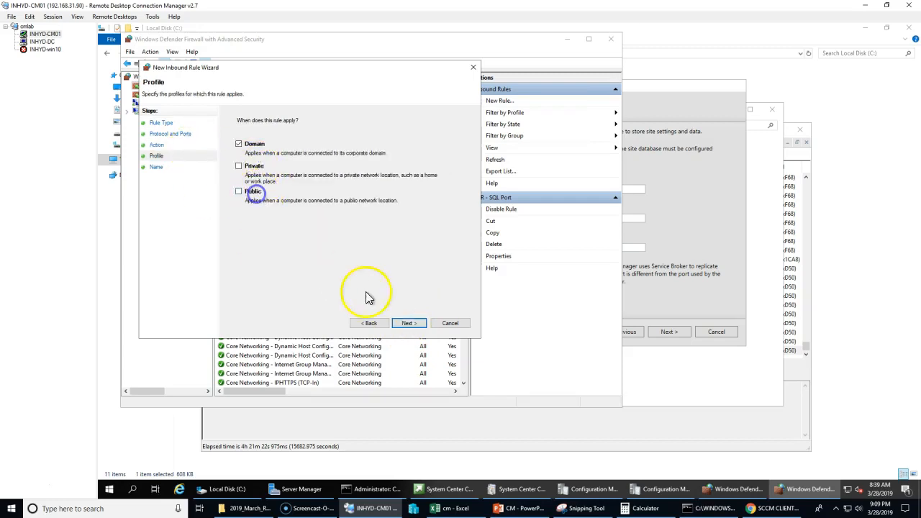
click(408, 323)
text(S)
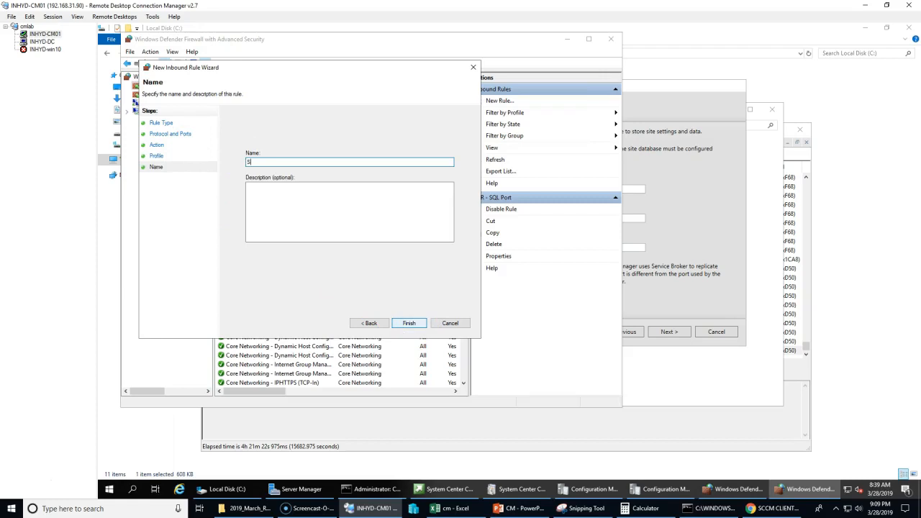
text(QL server)
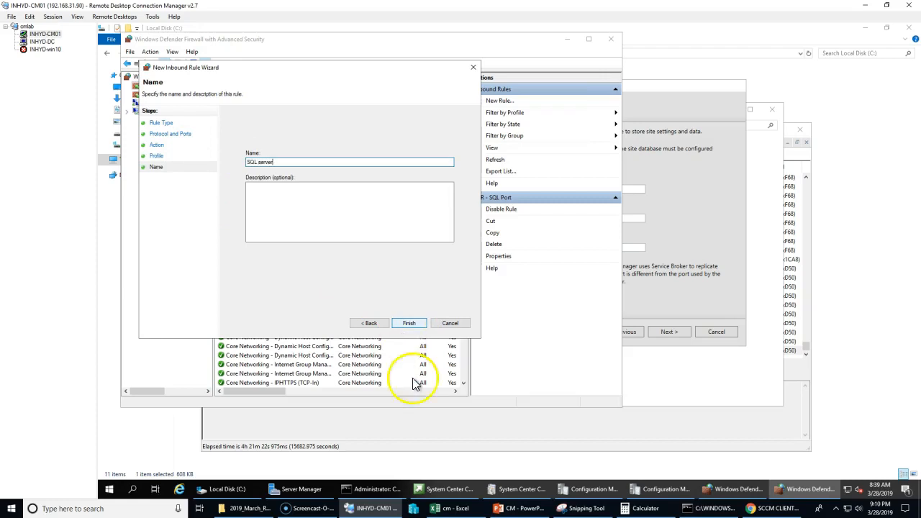
click(410, 323)
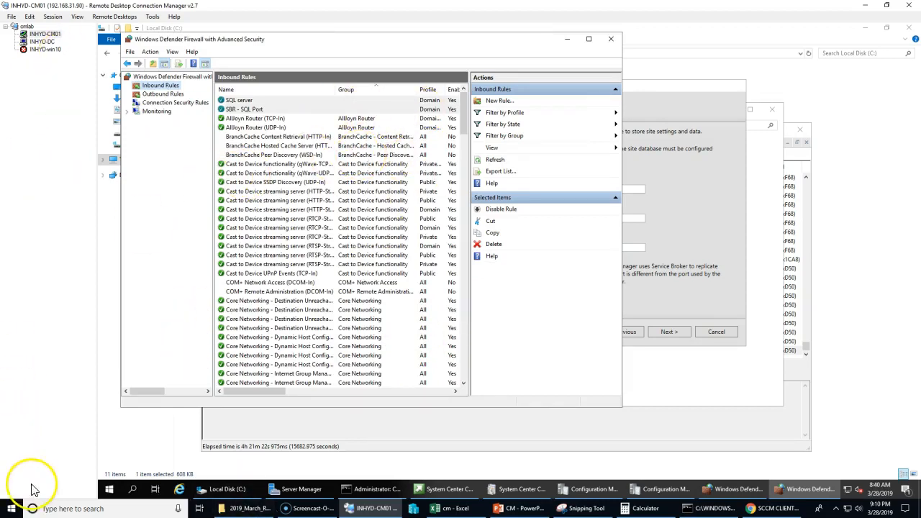
Close the advanced firewall window and accept the database settings and default SQL Server data and log file paths in the setup wizard
click(611, 39)
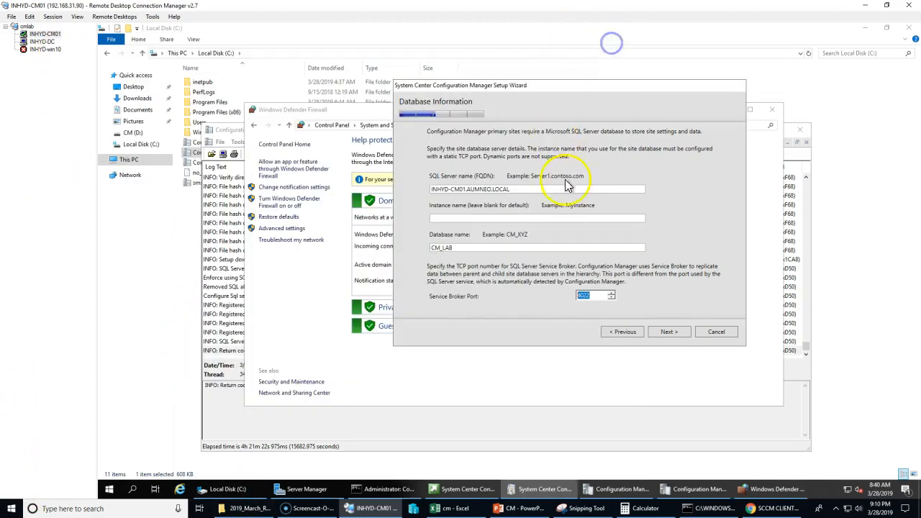
click(665, 334)
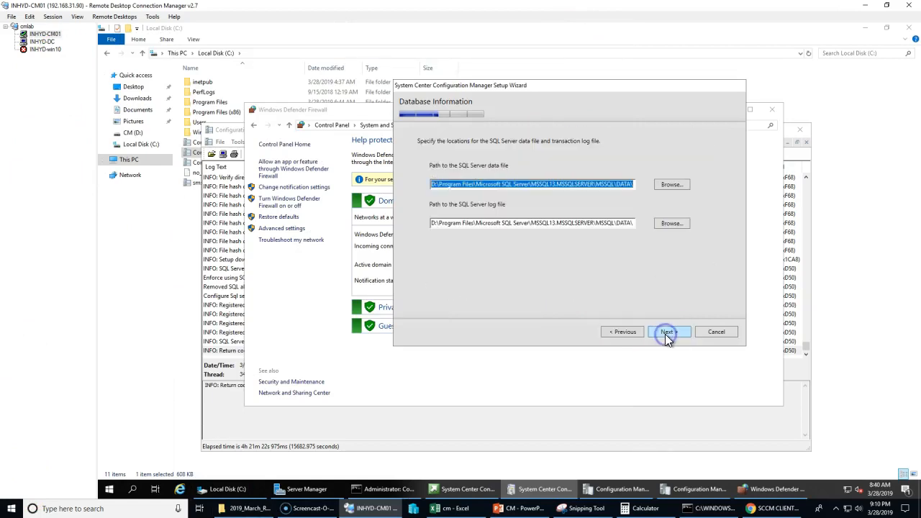
drag(431, 185, 707, 194)
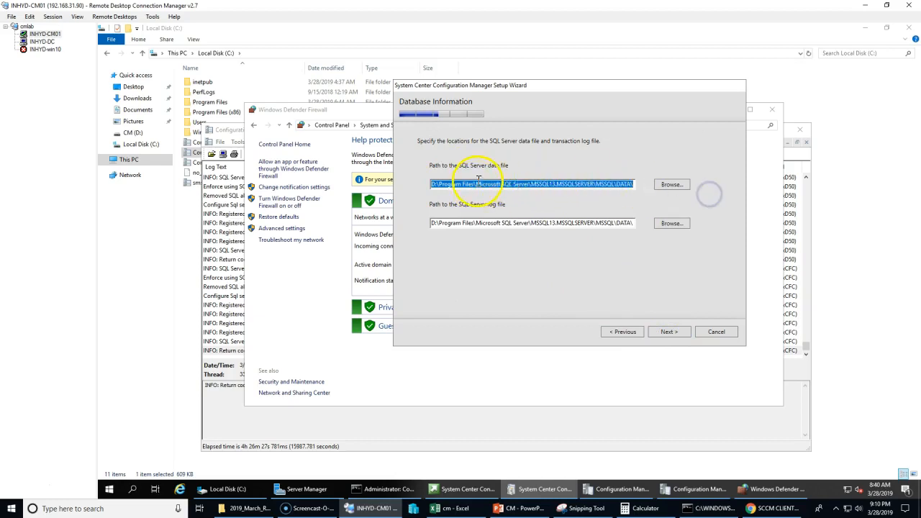
drag(514, 226, 646, 224)
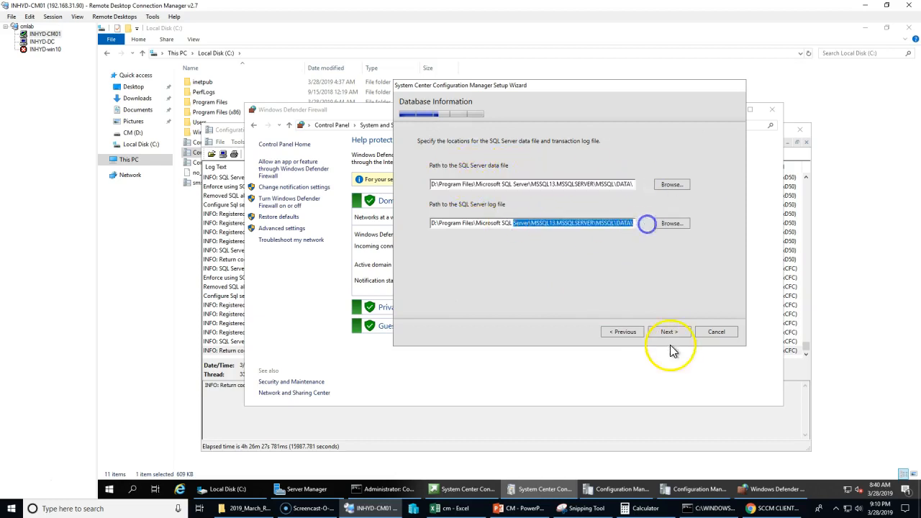
click(669, 332)
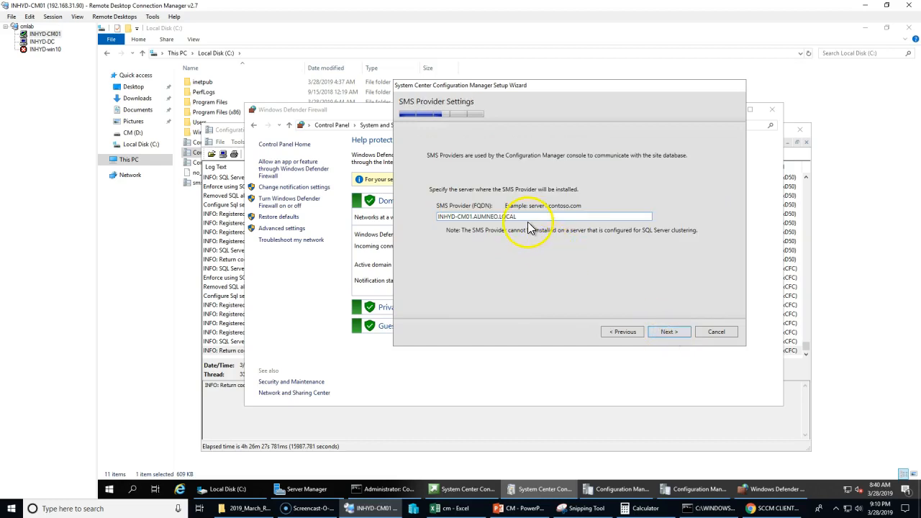
Review the SMS Provider server name, then examine the WMI and SMS Provider entries on the PowerPoint Vocabulary slide and return to the wizard
drag(525, 223, 435, 214)
click(552, 219)
drag(552, 220, 435, 218)
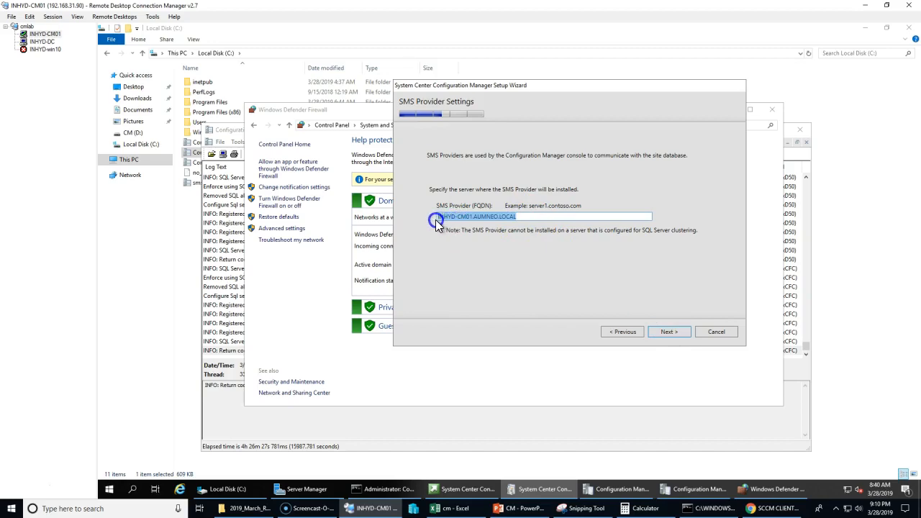
click(531, 508)
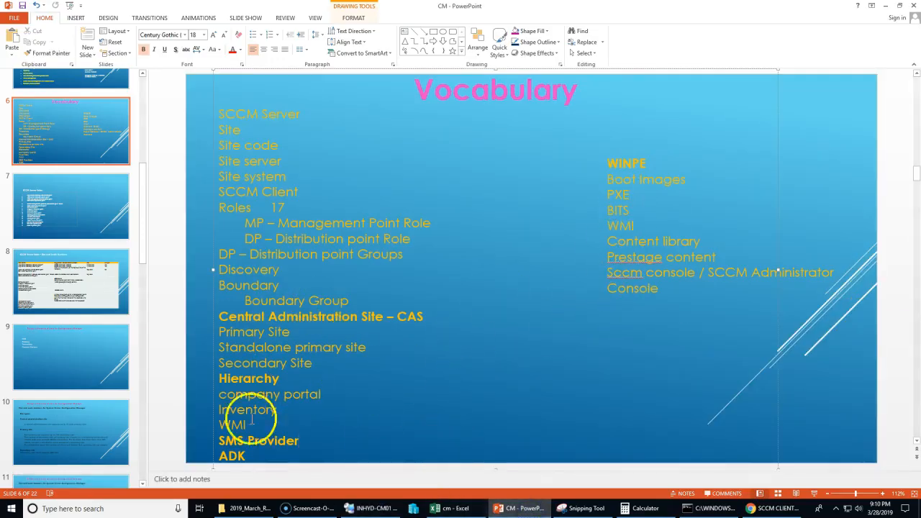
double_click(227, 424)
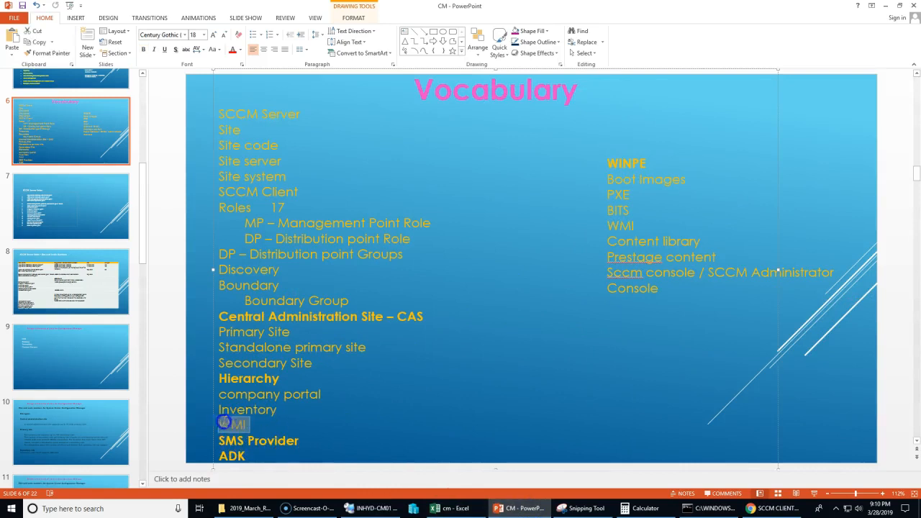
click(322, 427)
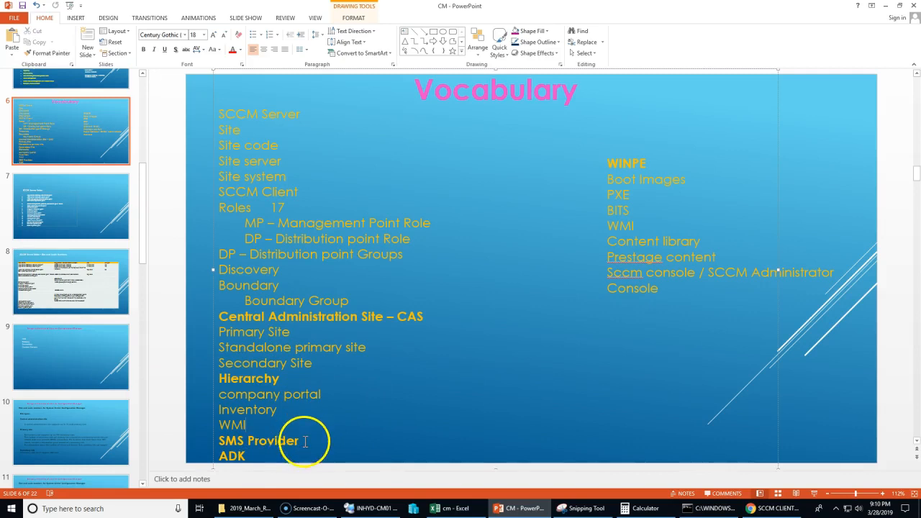
drag(220, 441, 308, 440)
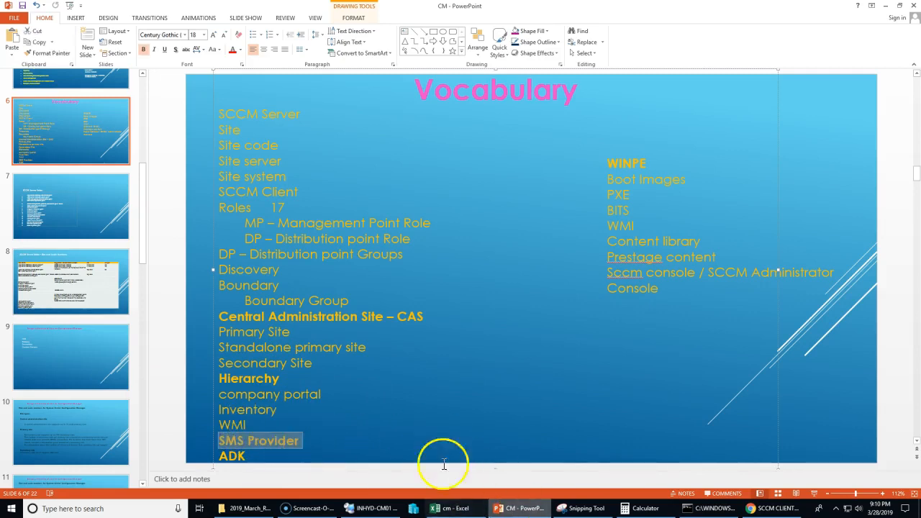
click(365, 513)
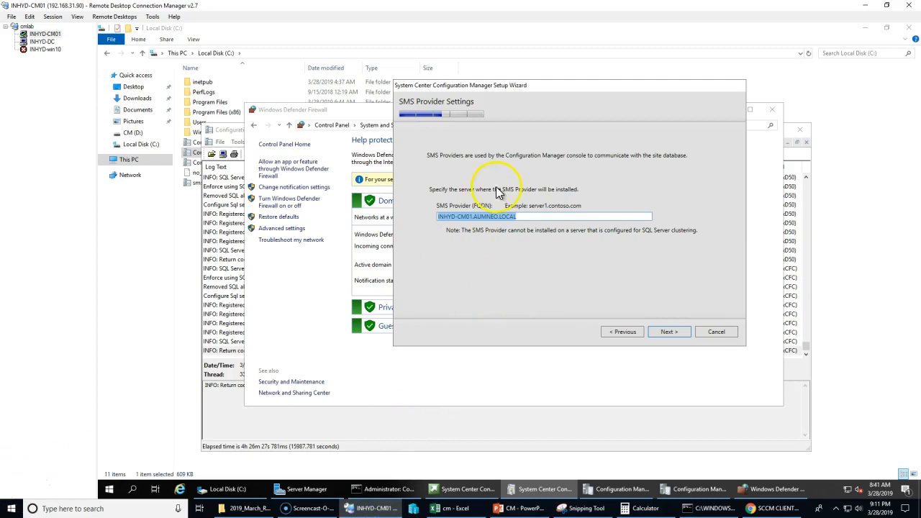
Accept the SMS Provider server and choose to configure the communication method on each site system role, continuing to Site System Roles
click(667, 333)
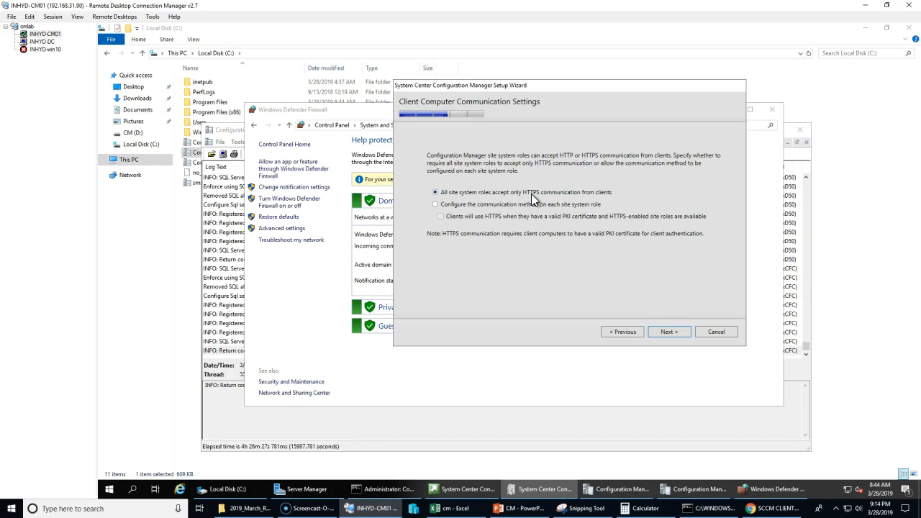
click(533, 205)
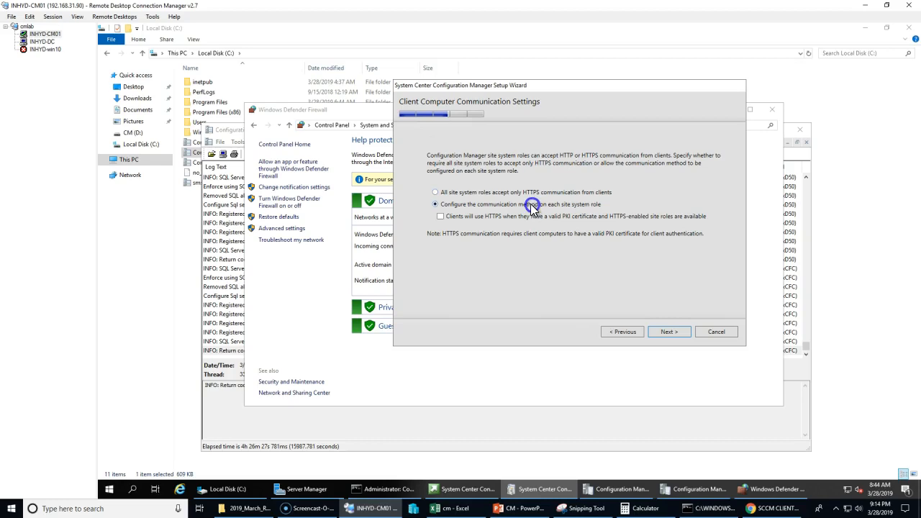
click(492, 217)
click(492, 216)
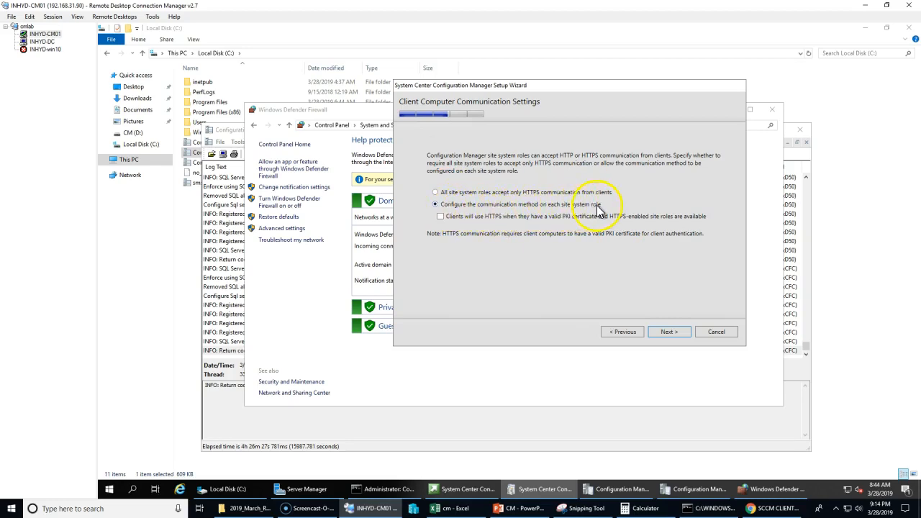
click(533, 218)
click(671, 333)
click(673, 333)
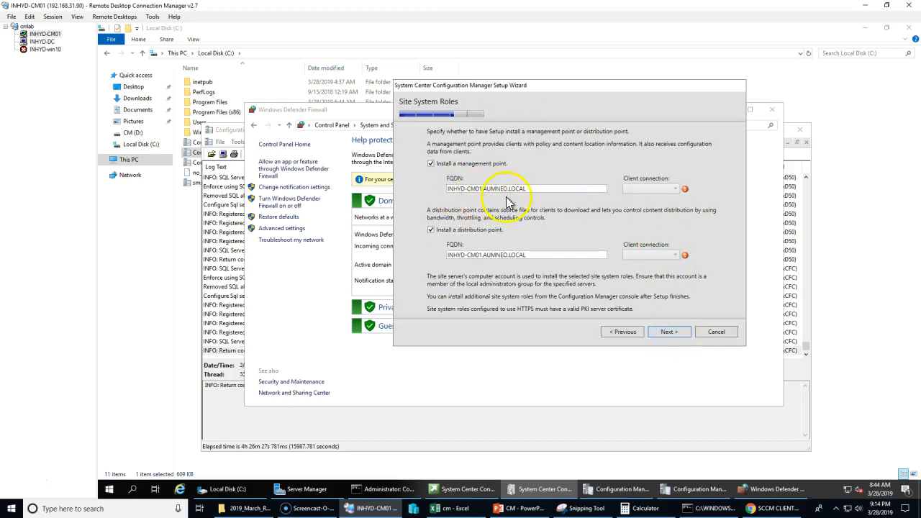
Review the server FQDNs for the management point and the distribution point
click(513, 188)
double_click(512, 188)
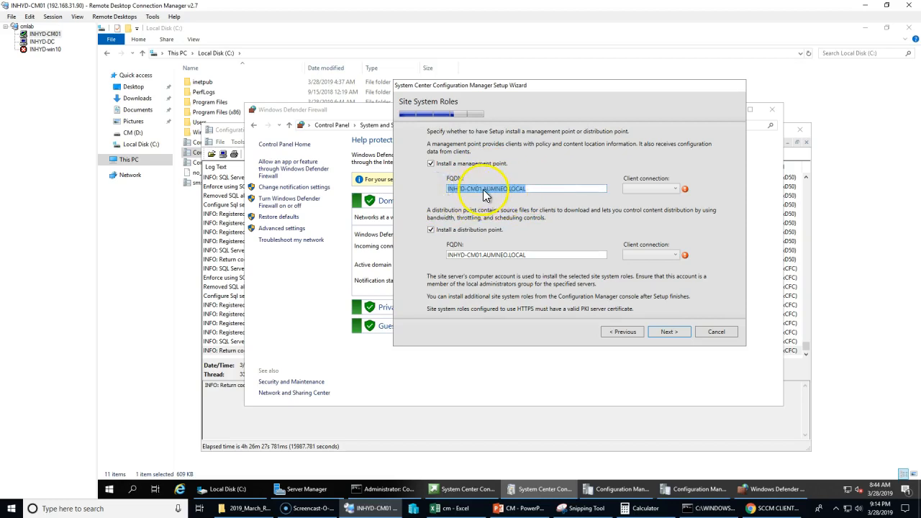
double_click(455, 255)
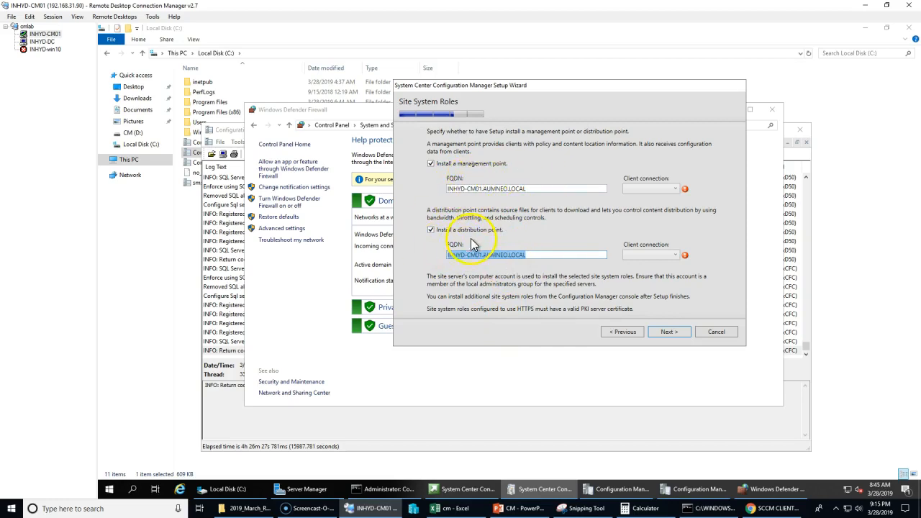
Switch to the PowerPoint presentation and examine the MP and DP role entries on the Vocabulary slide and the SCCM Server Roles slide
click(513, 507)
drag(251, 208, 257, 240)
click(292, 254)
double_click(419, 223)
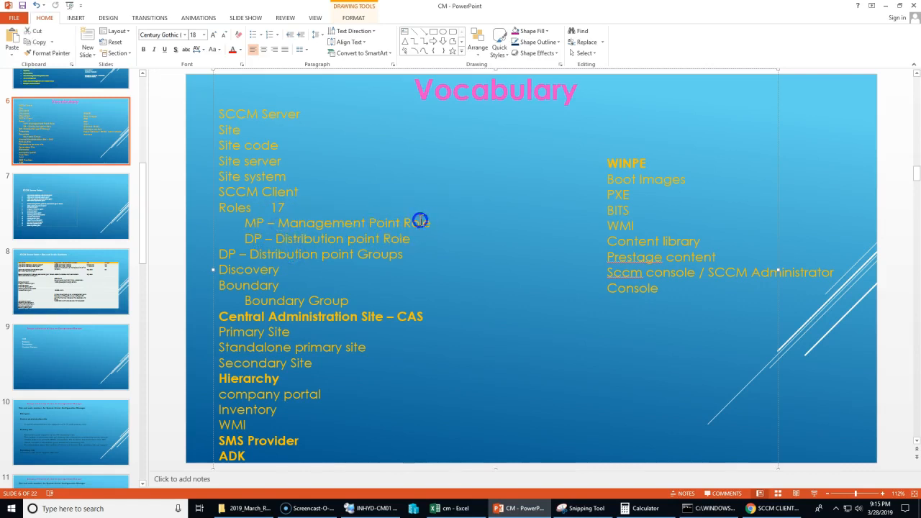
click(389, 240)
drag(256, 224, 403, 238)
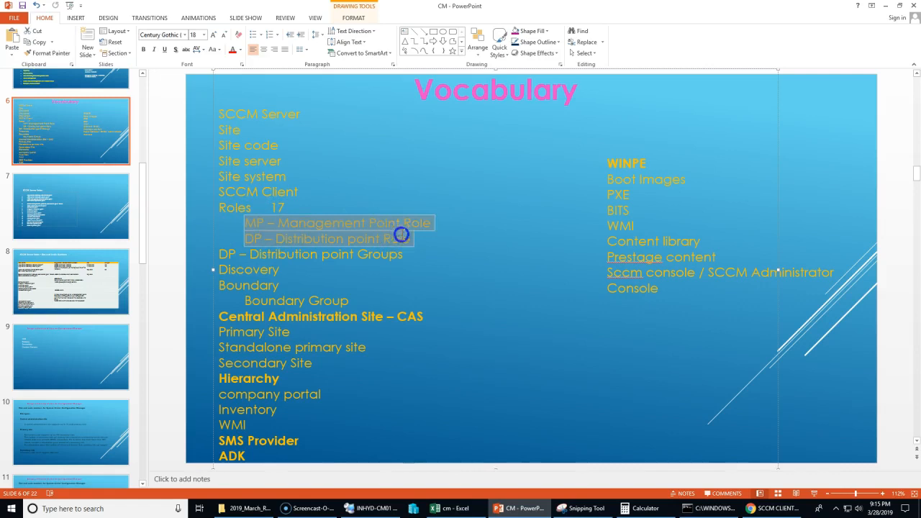
click(77, 209)
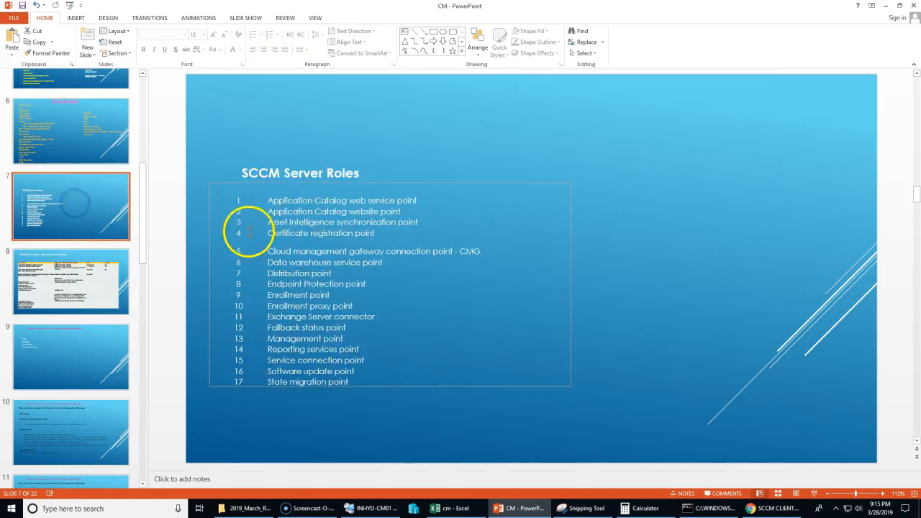
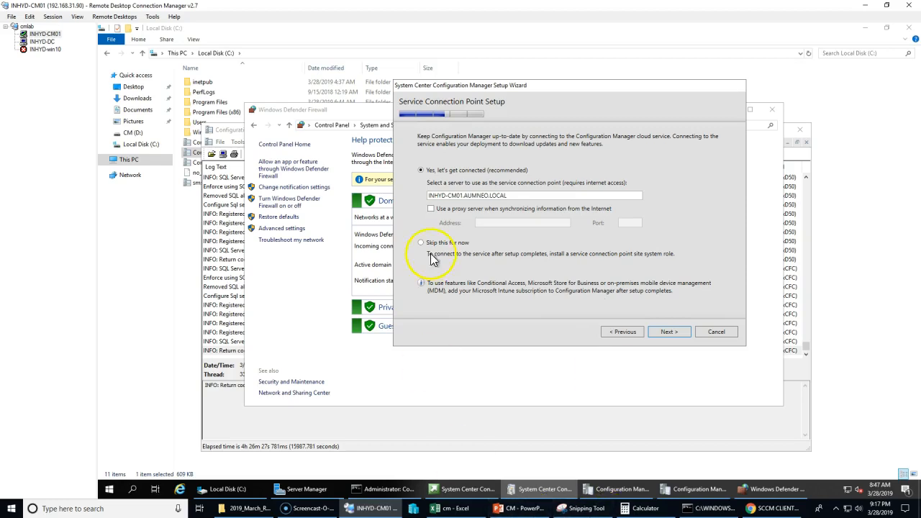
Try the Skip this for now option for the service connection point and switch back to Yes, let's get connected
click(444, 242)
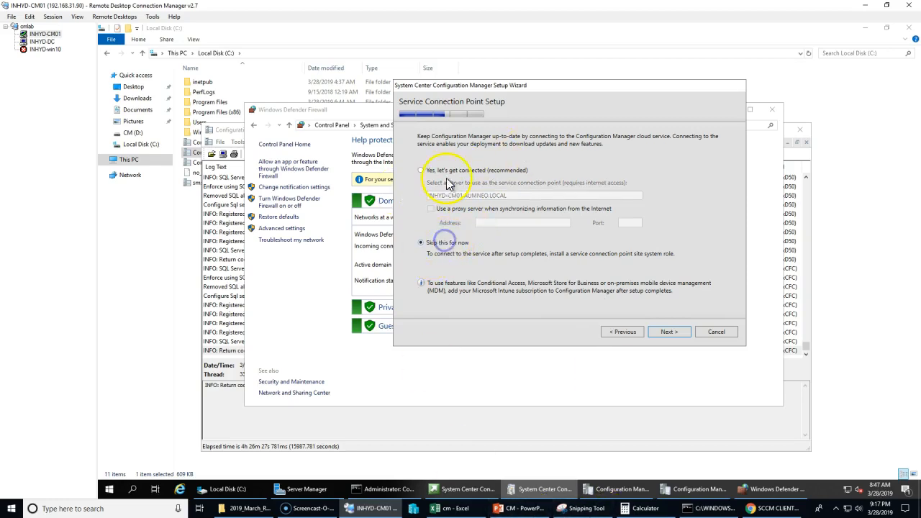
click(450, 173)
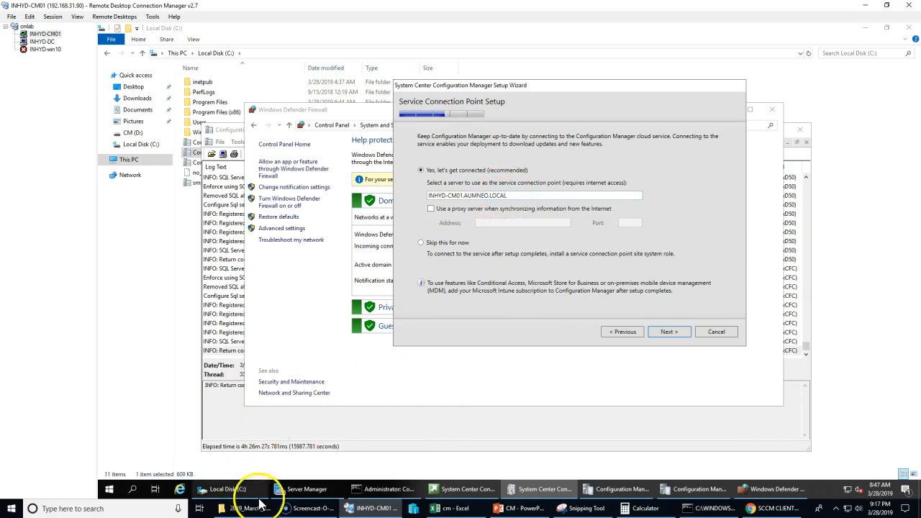
Browse to the SC_Configmgr_SCEP_1802 folder on CM (D:), examine its full path, and check the current date in the calendar
click(179, 54)
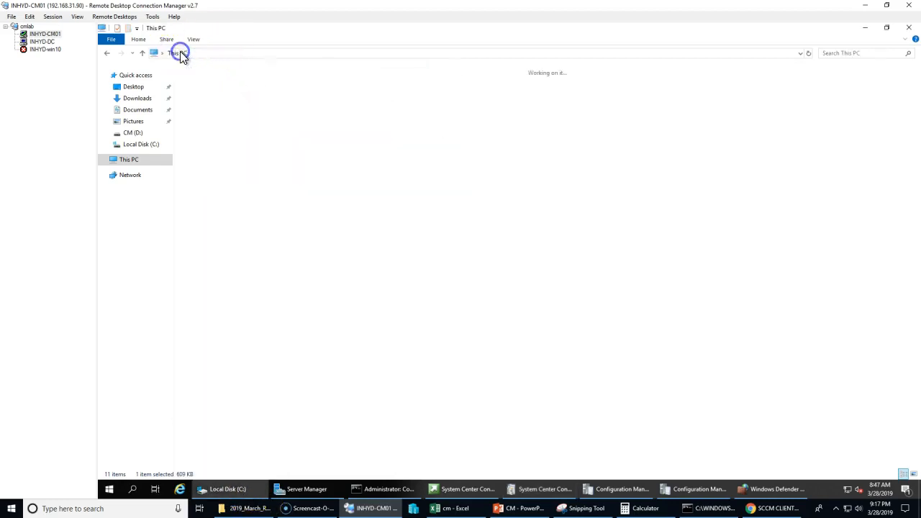
double_click(345, 151)
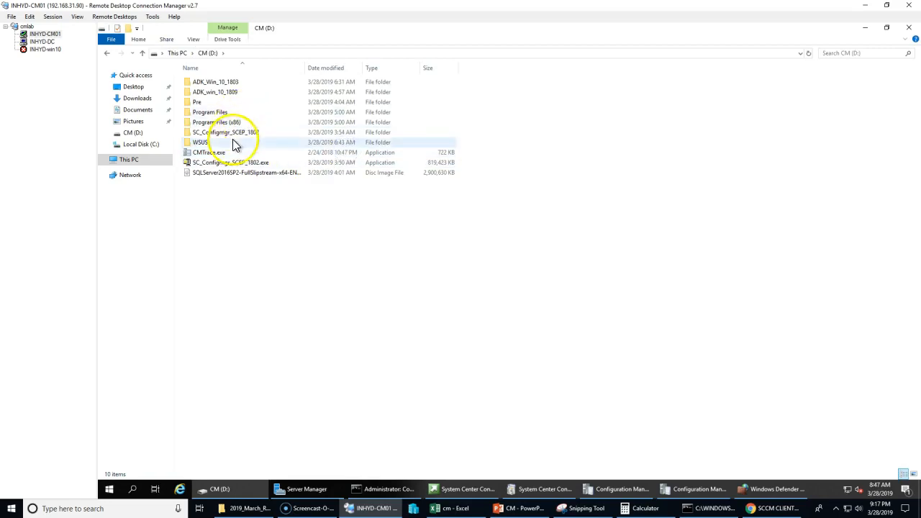
double_click(245, 133)
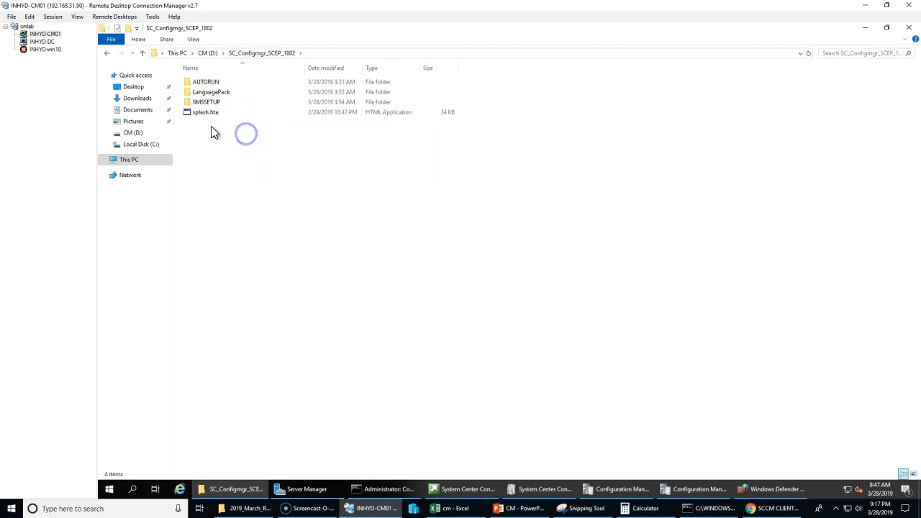
click(338, 53)
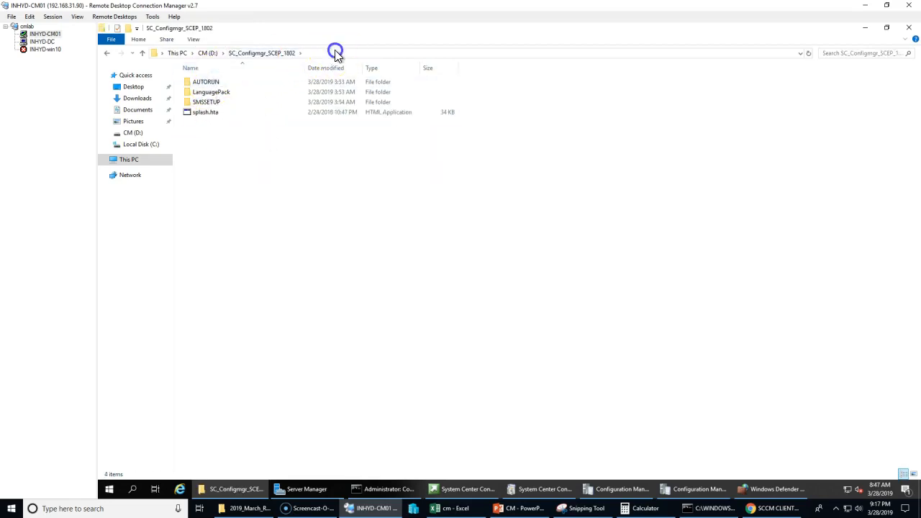
click(880, 507)
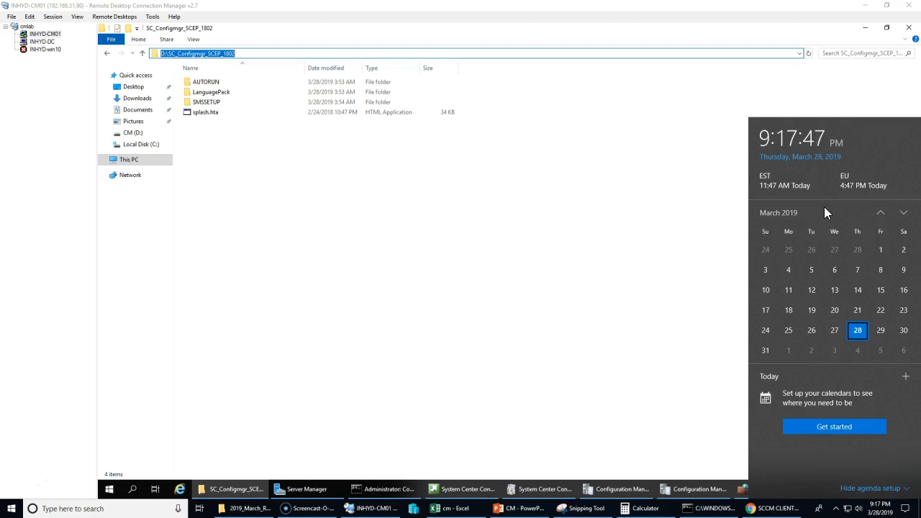
click(581, 342)
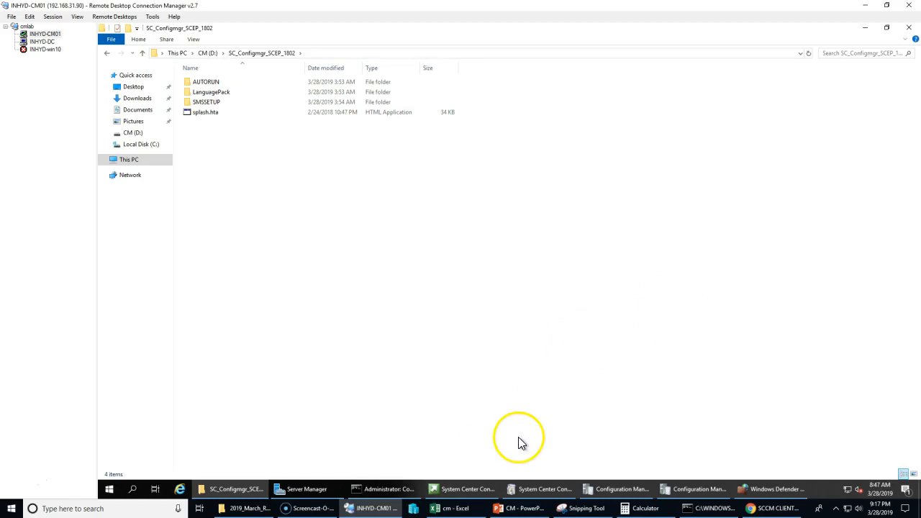
Return to the setup wizard and accept INHYD-CM01.AUMNEO.LOCAL as the service connection point without a proxy server, continuing to the Settings Summary
click(567, 494)
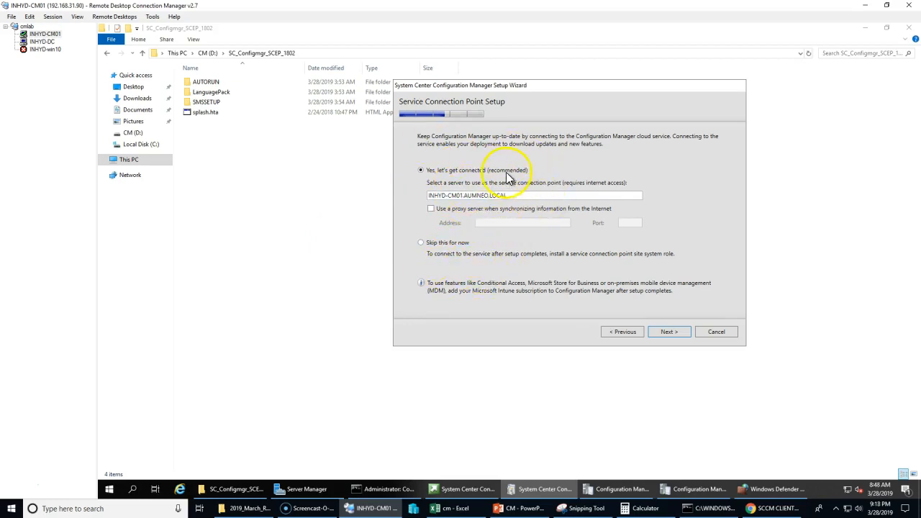
click(453, 139)
click(668, 333)
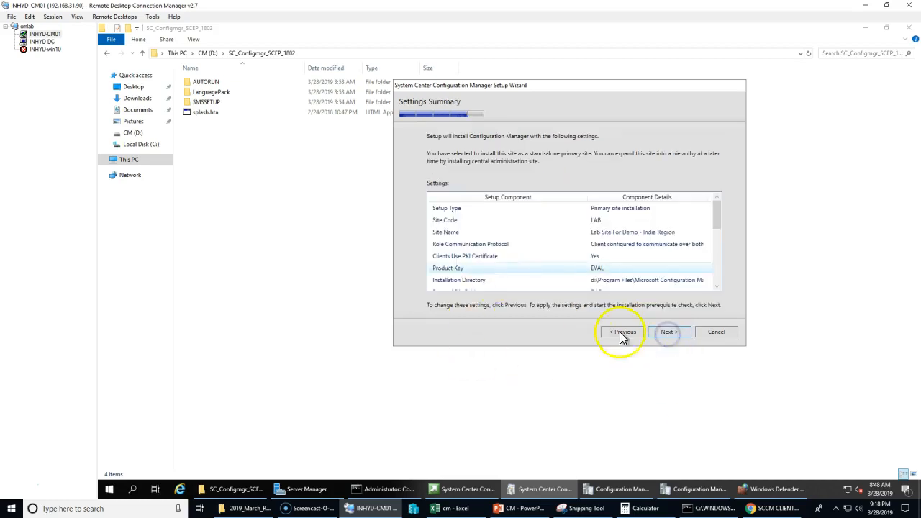
Review the full list of setup components in the Settings Summary and start the installation prerequisite check
drag(717, 213, 723, 285)
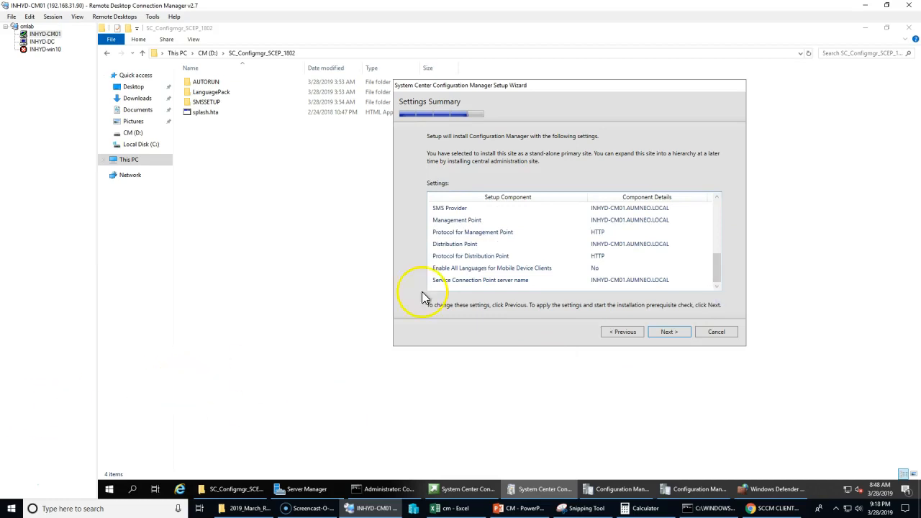
drag(715, 278, 732, 313)
click(677, 331)
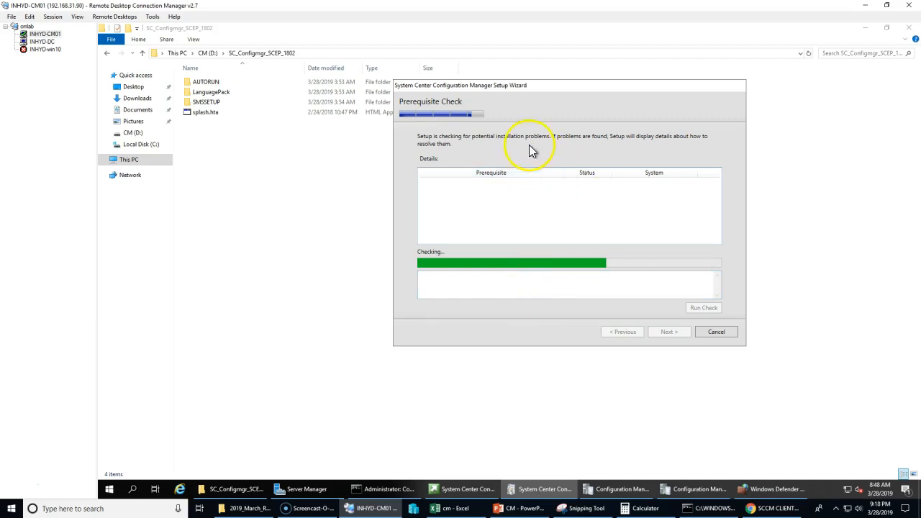
drag(543, 87, 461, 99)
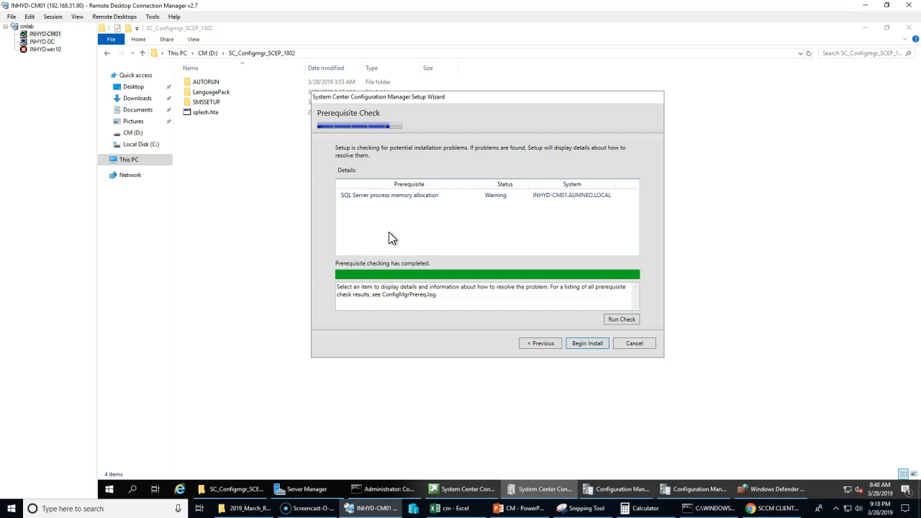
Examine the details of the SQL Server process memory allocation item in the prerequisite check results
click(408, 198)
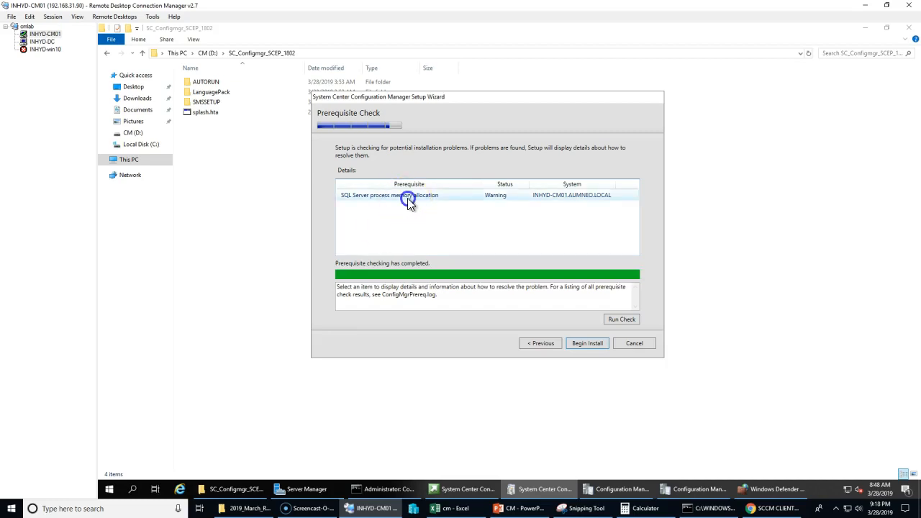
click(635, 306)
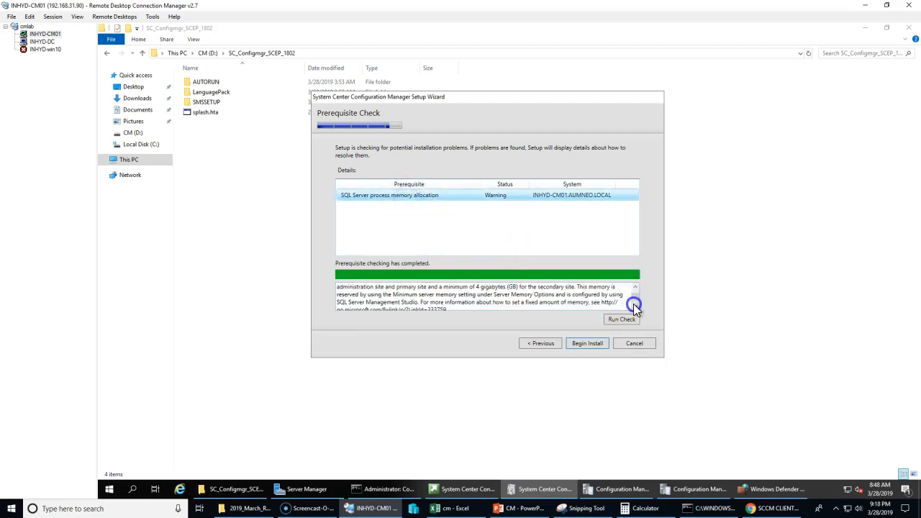
click(635, 306)
click(552, 304)
scroll(493, 310, up, 1)
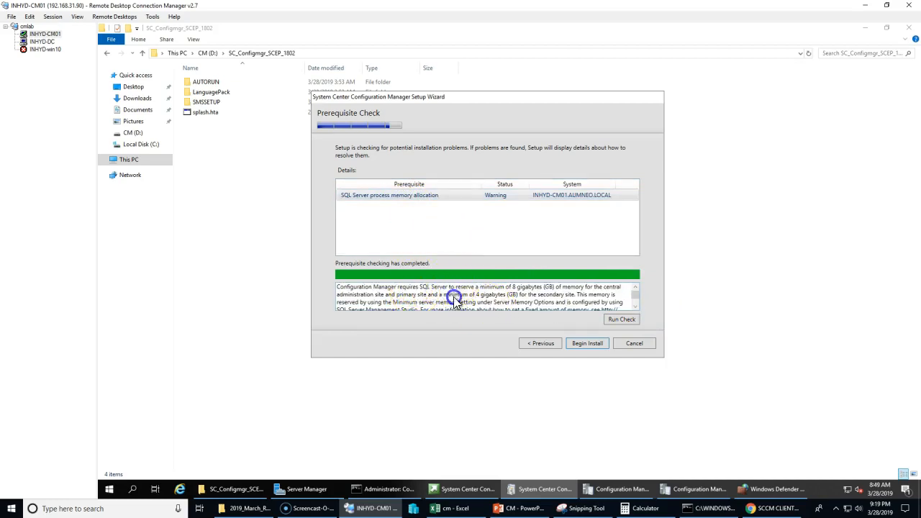
drag(417, 295, 524, 309)
click(469, 203)
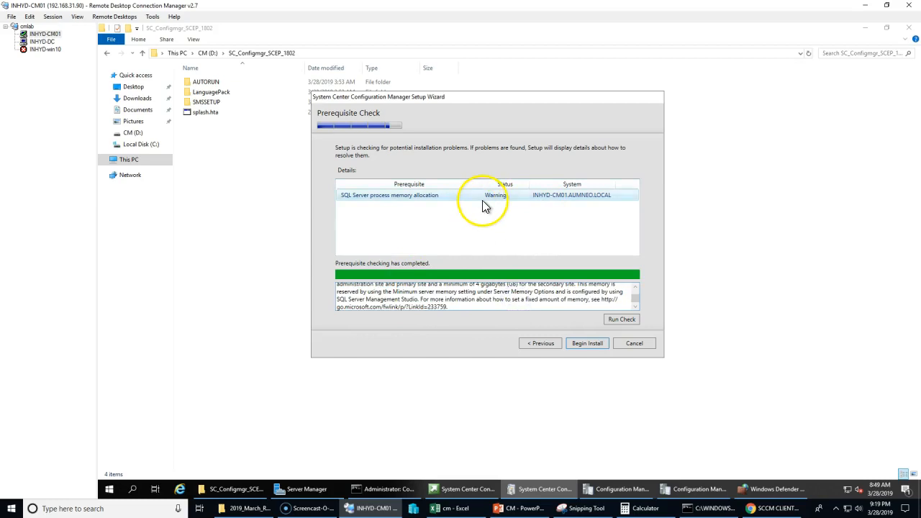
click(530, 288)
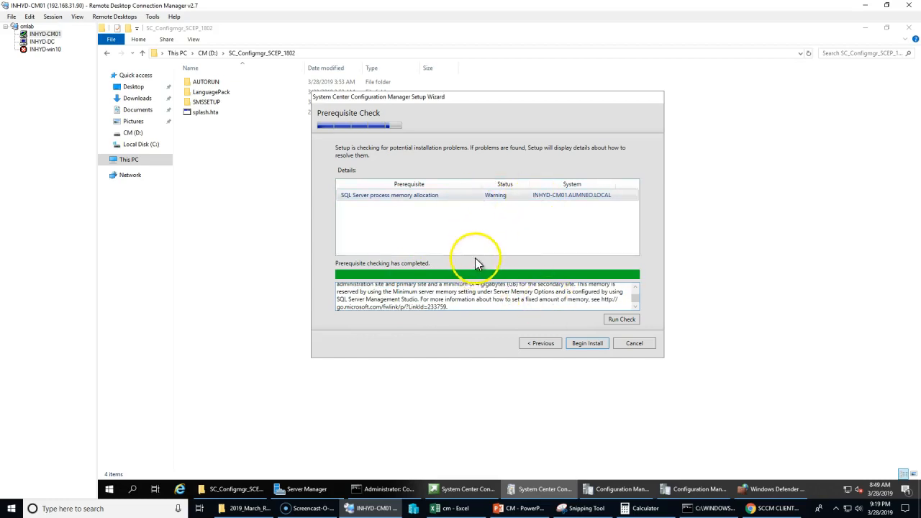
Begin the site installation and open its setup log in a maximized Configuration Manager Trace Log Tool window
click(590, 344)
click(347, 323)
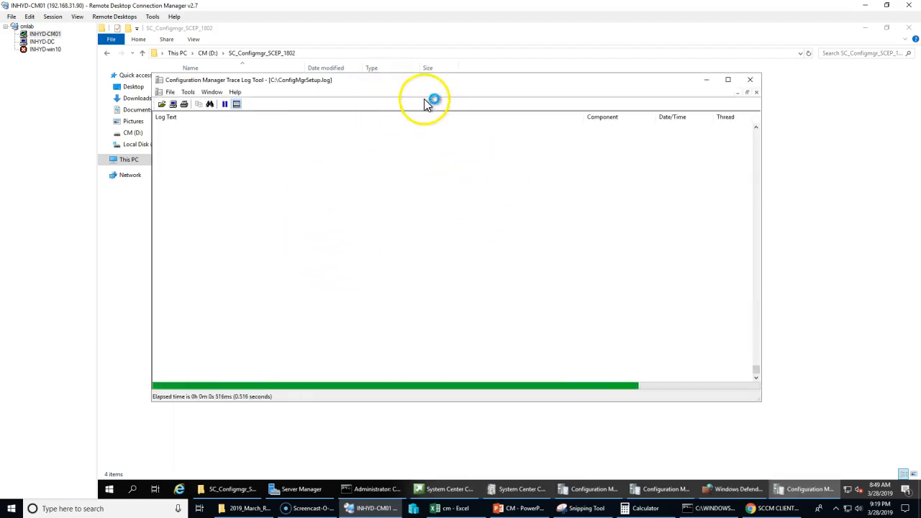
drag(447, 80, 748, 189)
drag(650, 191, 663, 6)
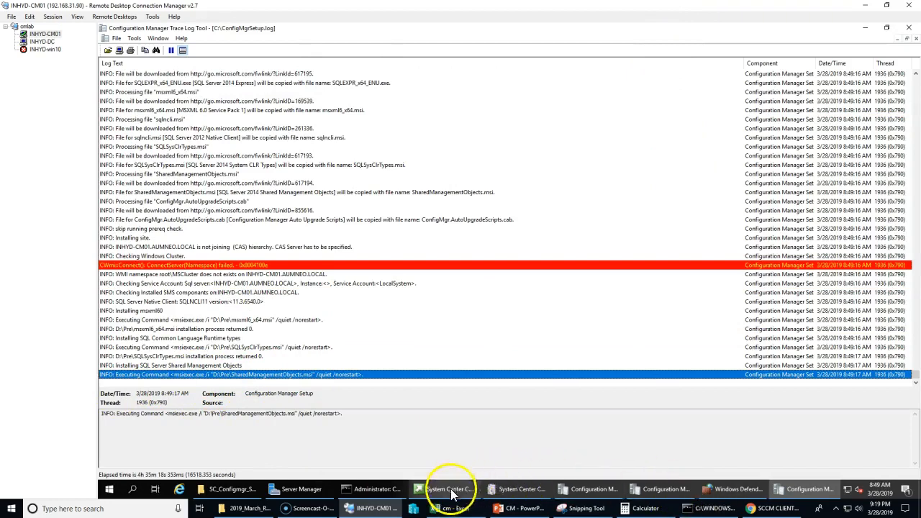
Monitor the installation progress in the setup wizard and examine the SQL connection and database entries in ConfigMgrSetup.log
click(518, 492)
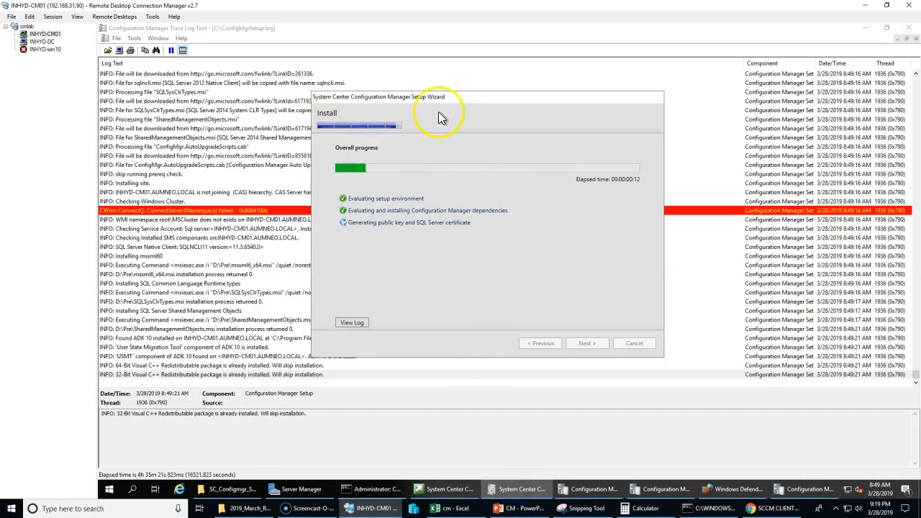
drag(441, 97, 564, 56)
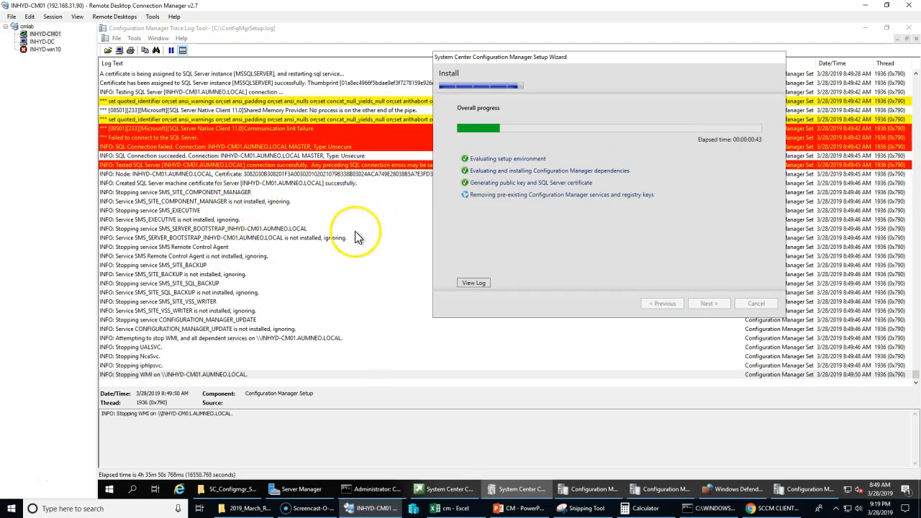
click(219, 138)
click(217, 202)
click(199, 147)
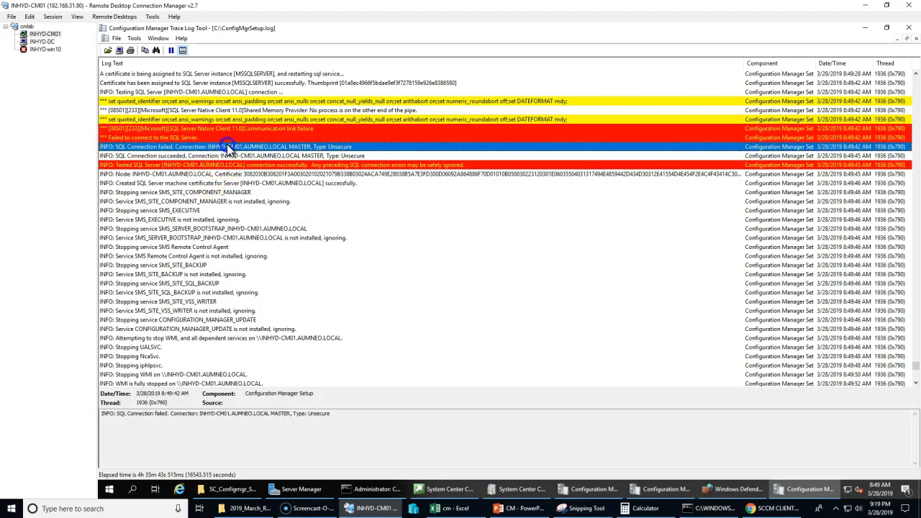
click(206, 355)
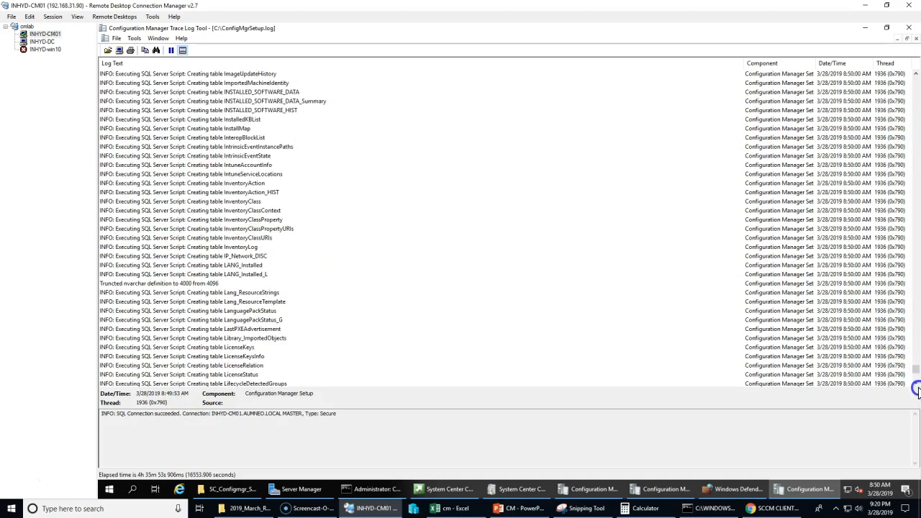
click(533, 375)
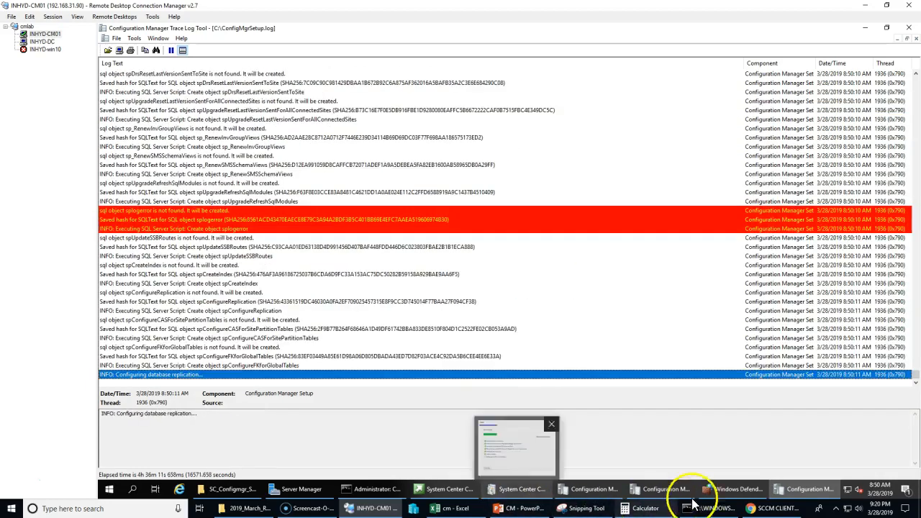
click(526, 494)
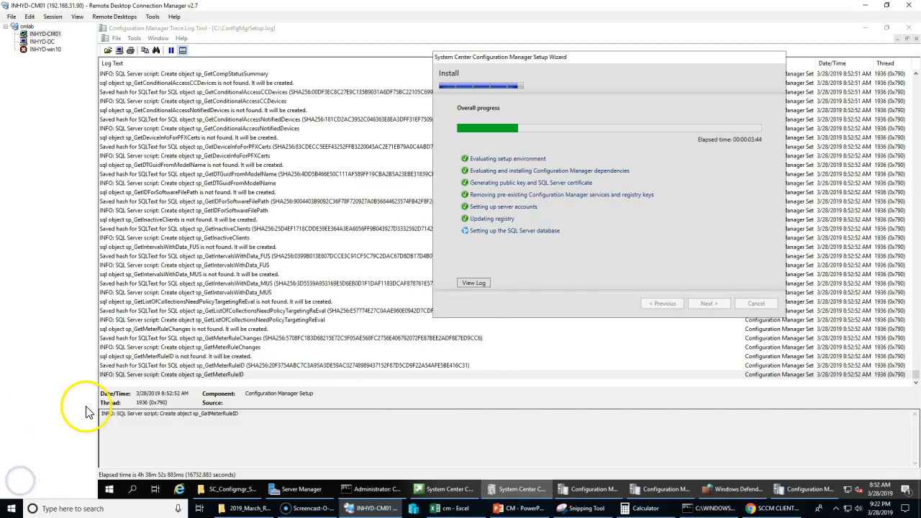
Examine the SQL stored procedure creation entries in ConfigMgrSetup.log
click(109, 490)
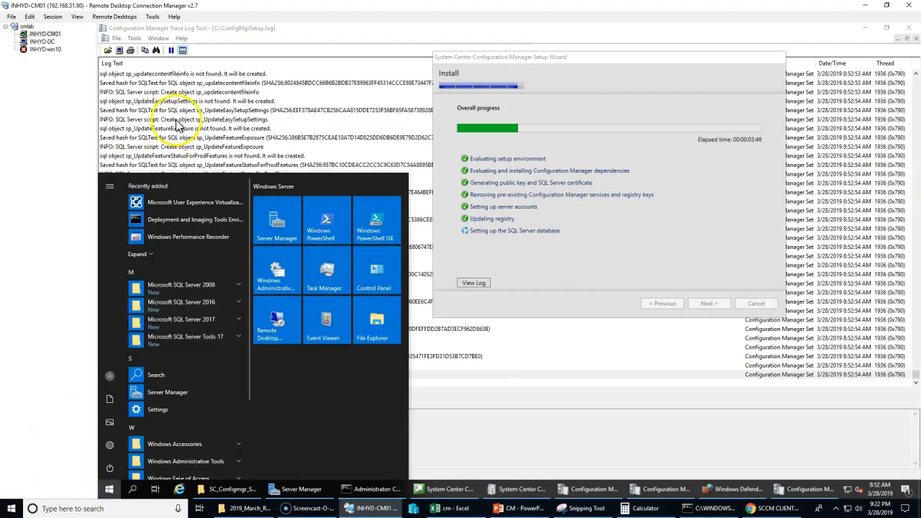
click(173, 119)
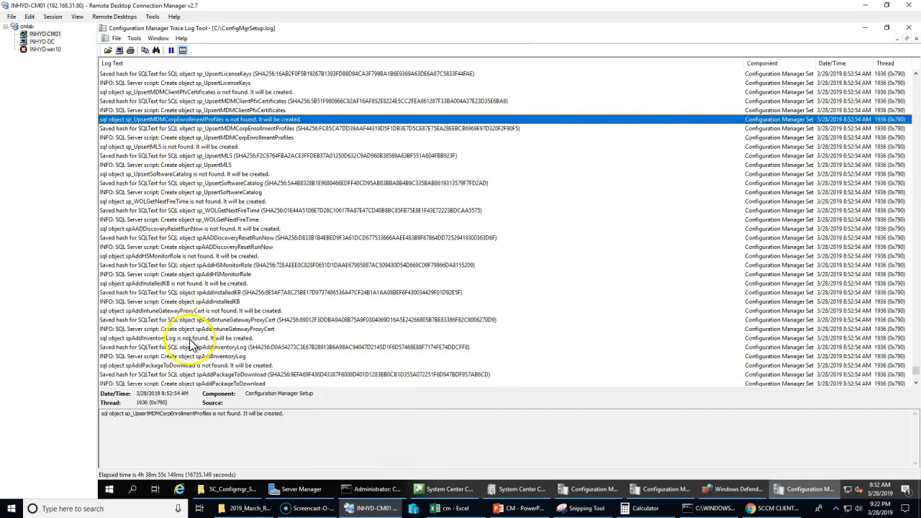
click(264, 348)
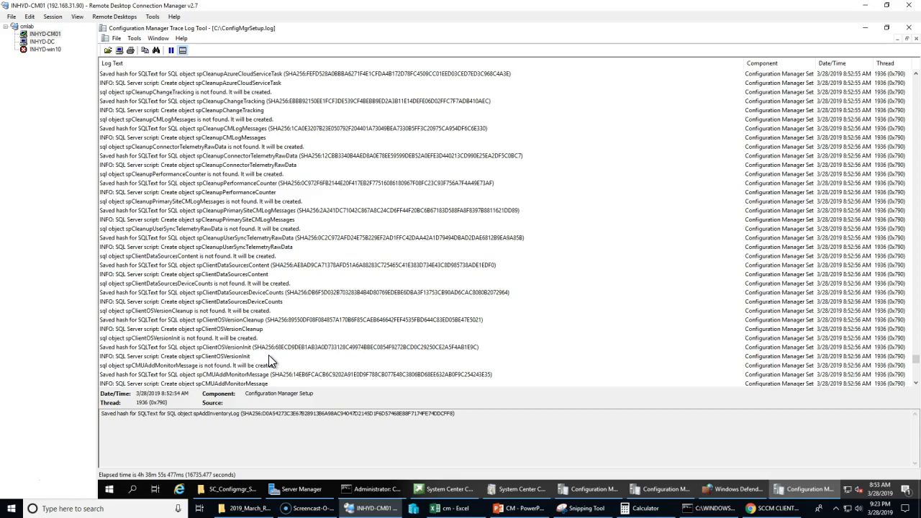
click(268, 374)
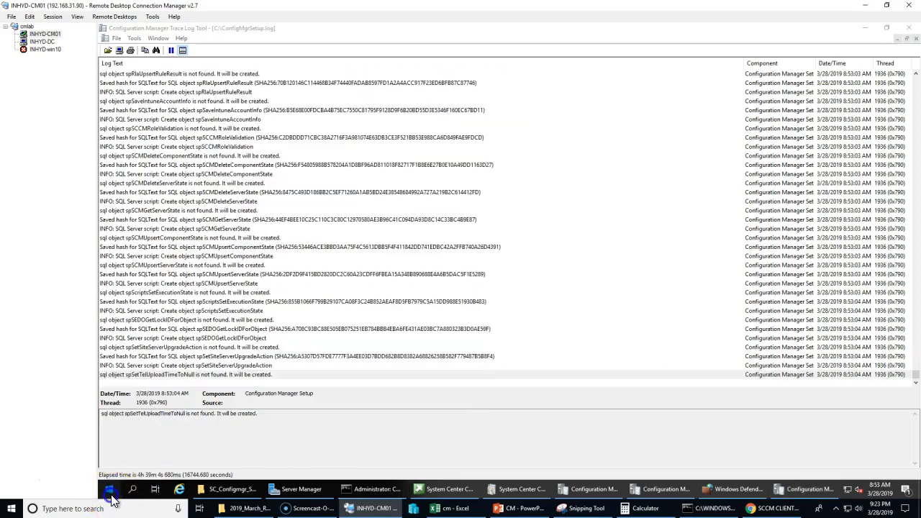
Start SQL Server Management Studio, connect to the INHYD-CM01 database engine with Windows Authentication and expand its Databases folder
click(109, 489)
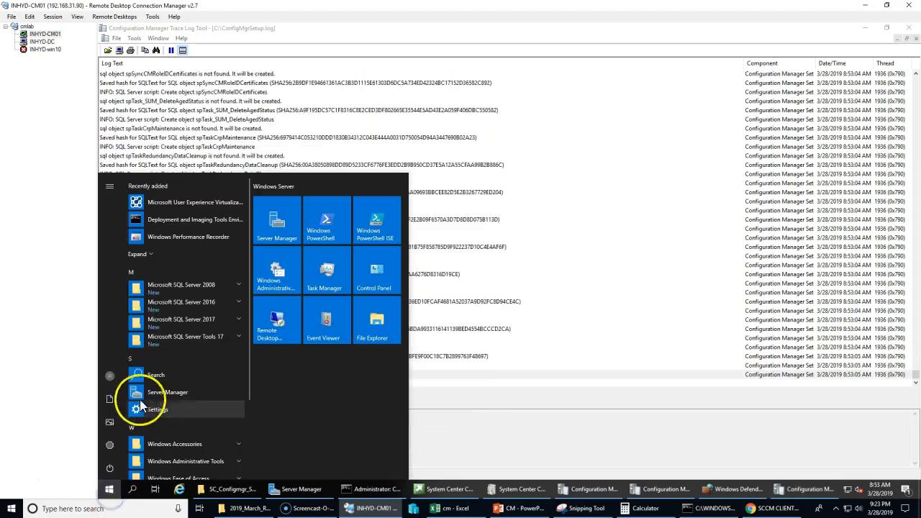
click(175, 338)
click(185, 371)
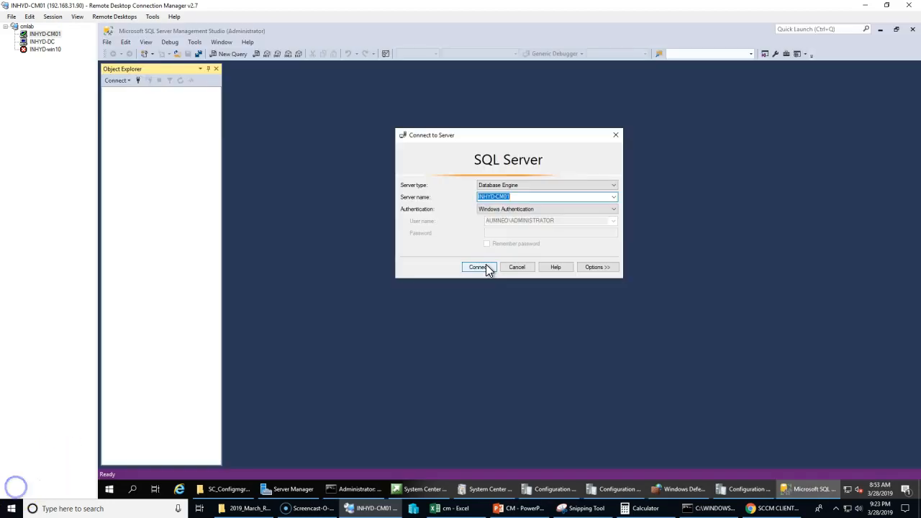
click(484, 267)
click(107, 92)
click(117, 101)
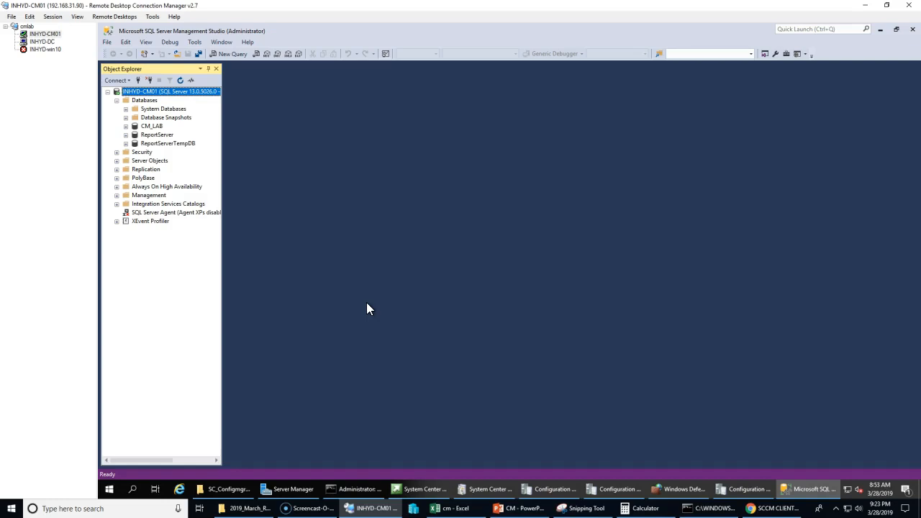
Switch to the INHYD-DC session, open Active Directory Users and Computers and turn on Advanced Features
click(40, 41)
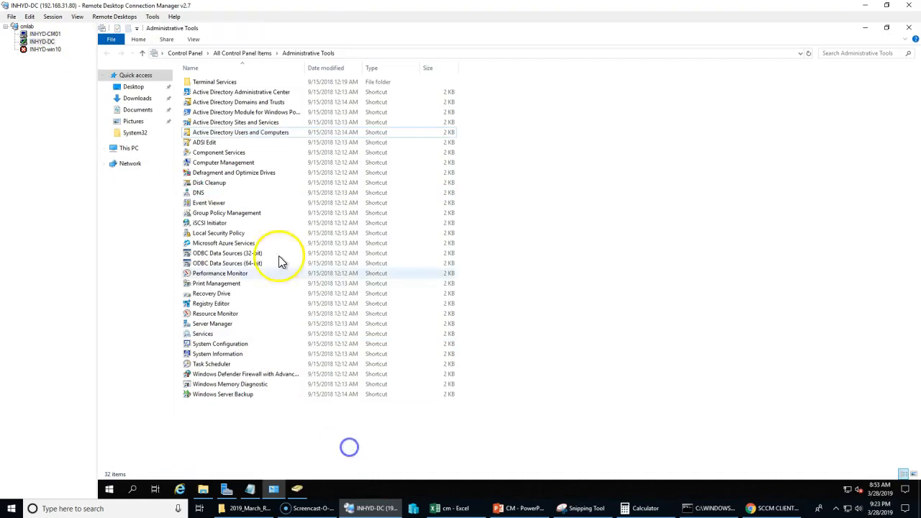
double_click(243, 133)
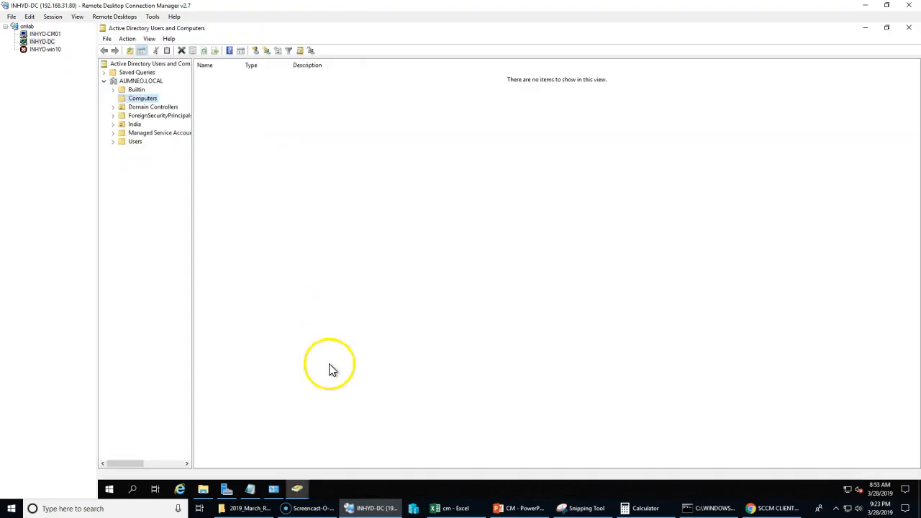
click(149, 39)
click(178, 122)
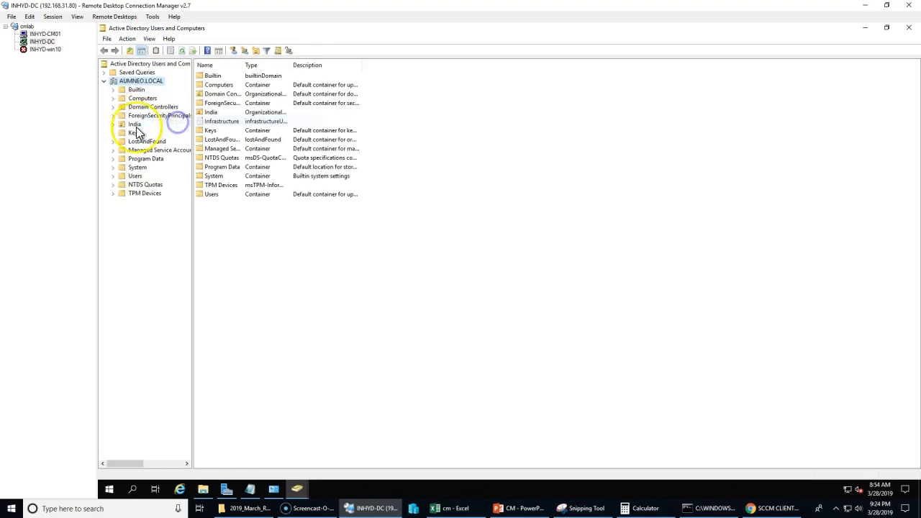
Open the System Management container under System and widen the console tree to show the full names
double_click(137, 168)
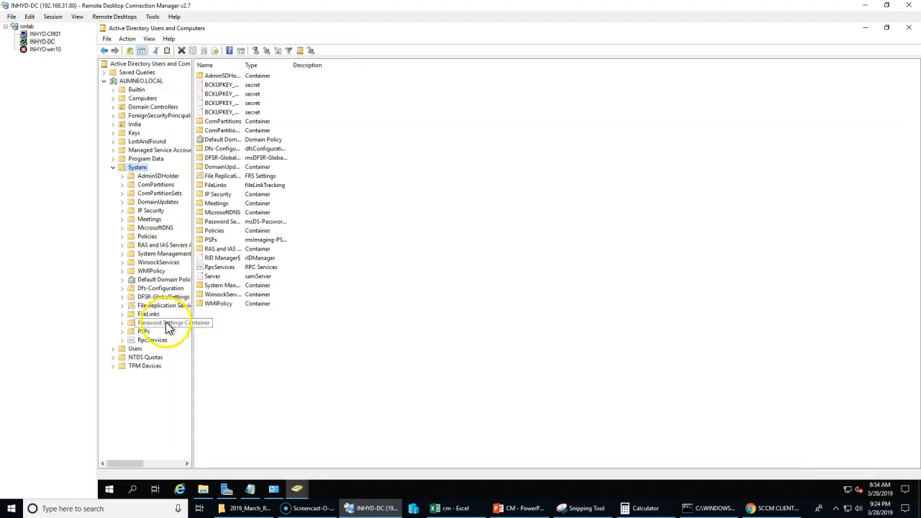
click(155, 257)
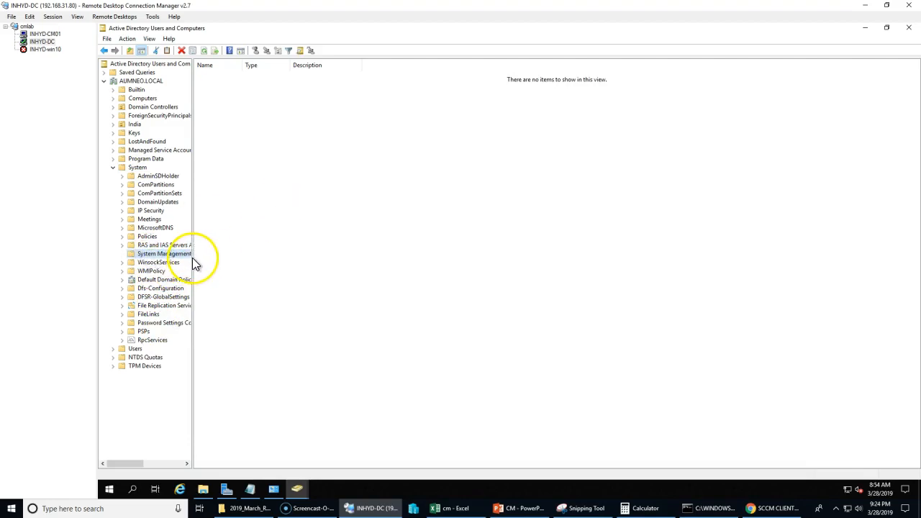
drag(193, 258, 298, 262)
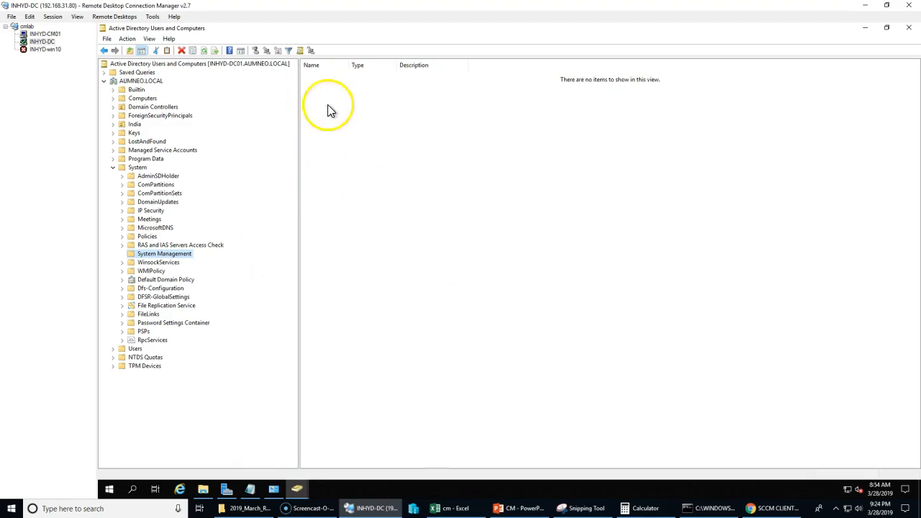
Return to the INHYD-CM01 session and expand the CM_LAB database and its Tables folder in Object Explorer
click(43, 34)
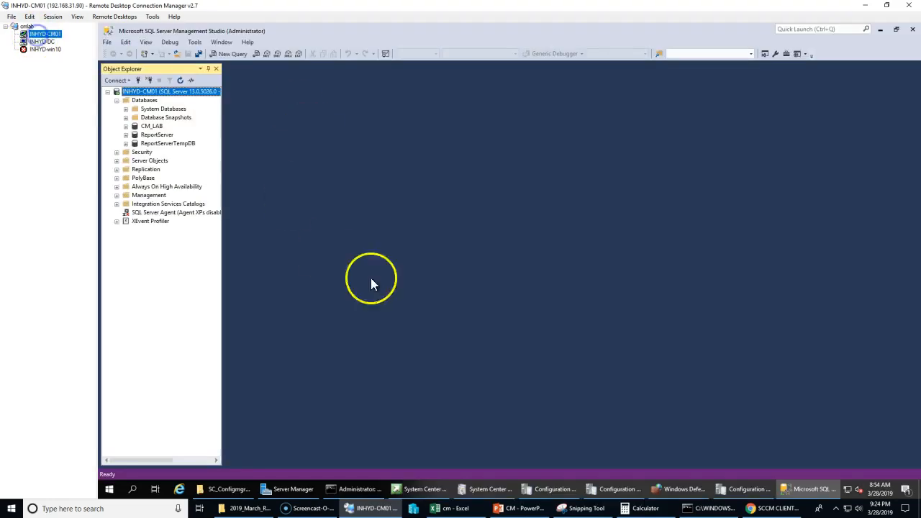
click(149, 127)
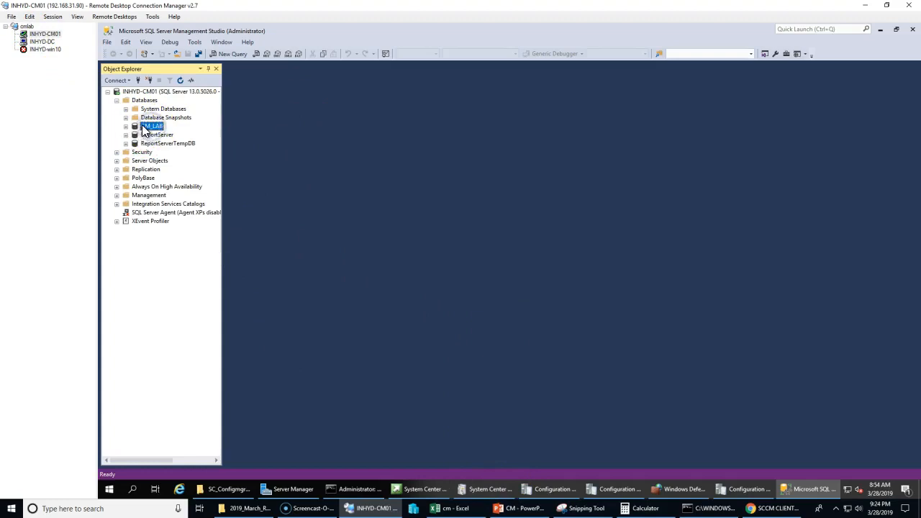
click(126, 126)
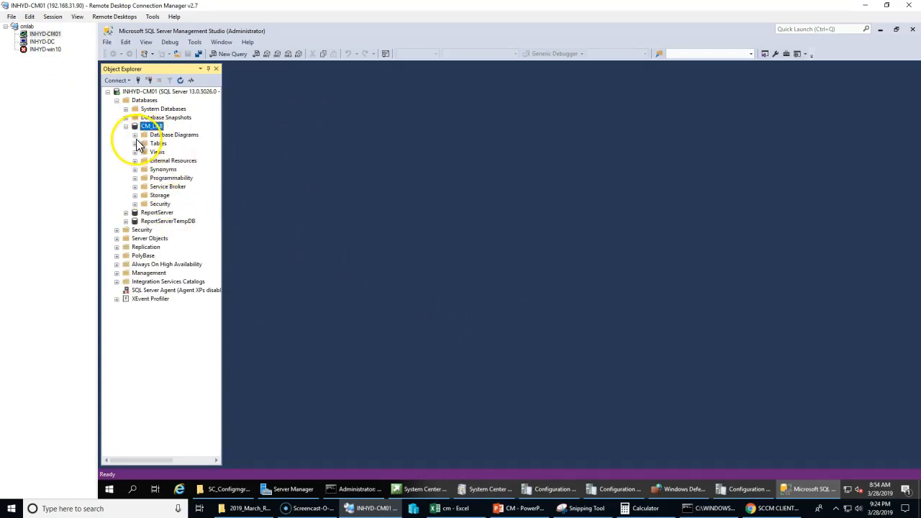
click(134, 143)
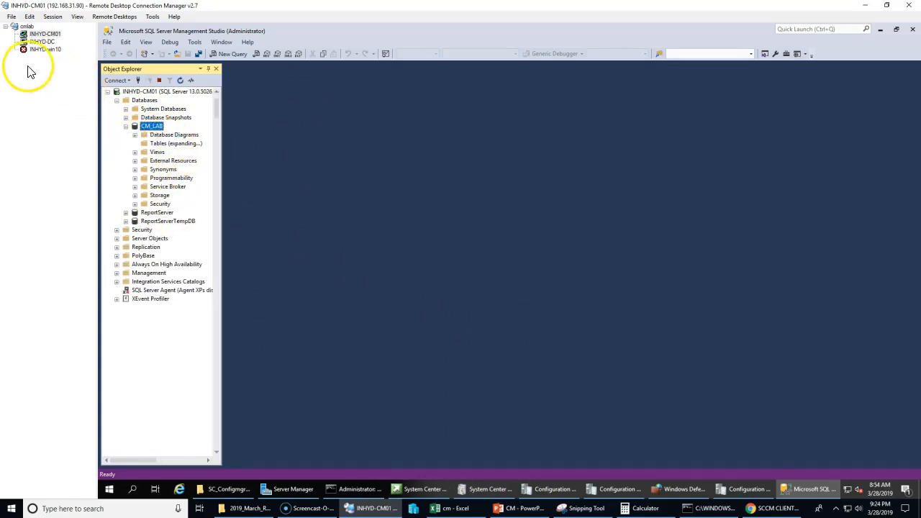
click(135, 91)
Recheck the System Management container on INHYD-DC, minimize Management Studio on INHYD-CM01 and check the setup wizard's progress
click(42, 42)
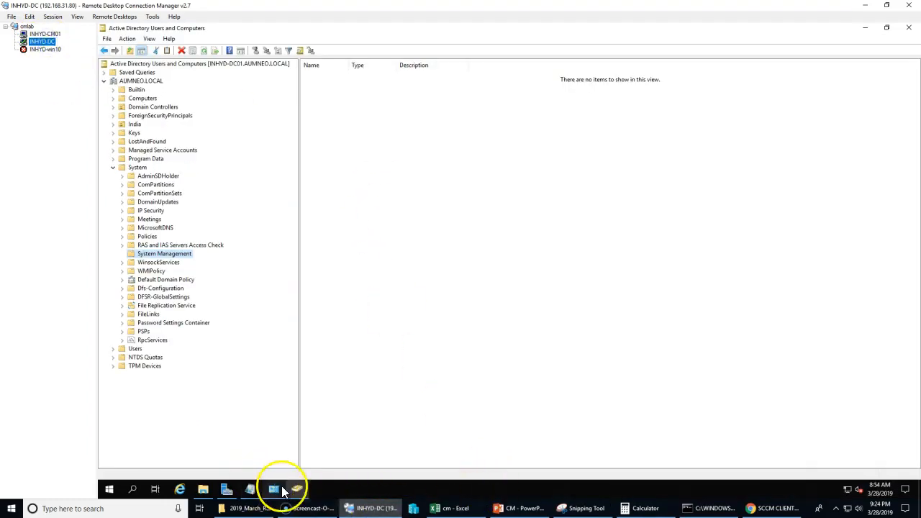
click(43, 34)
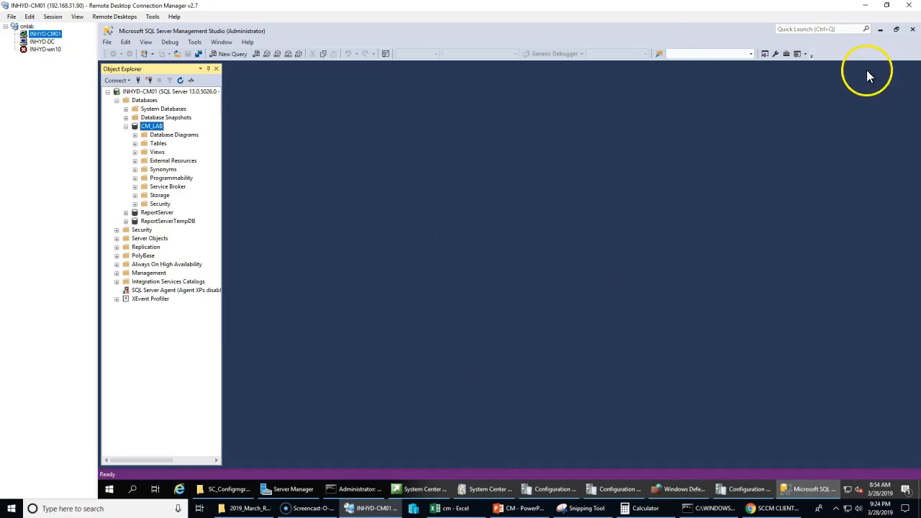
click(881, 31)
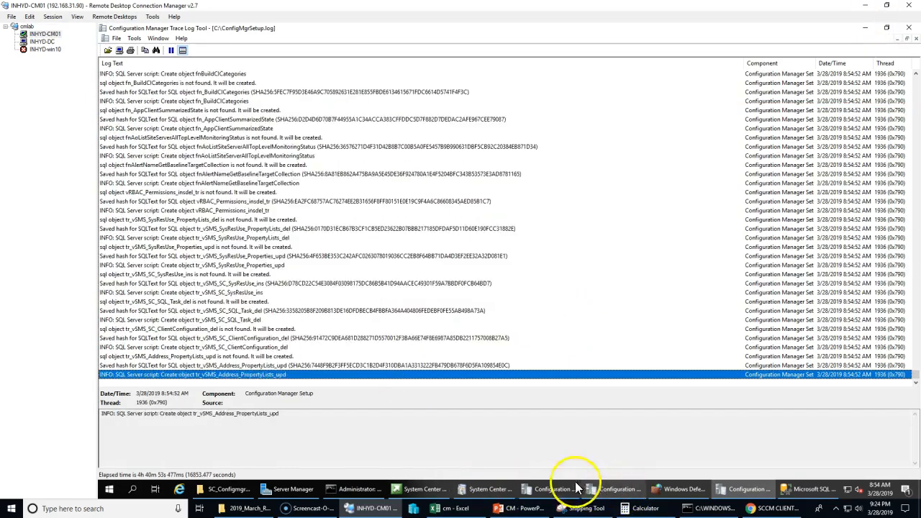
click(490, 491)
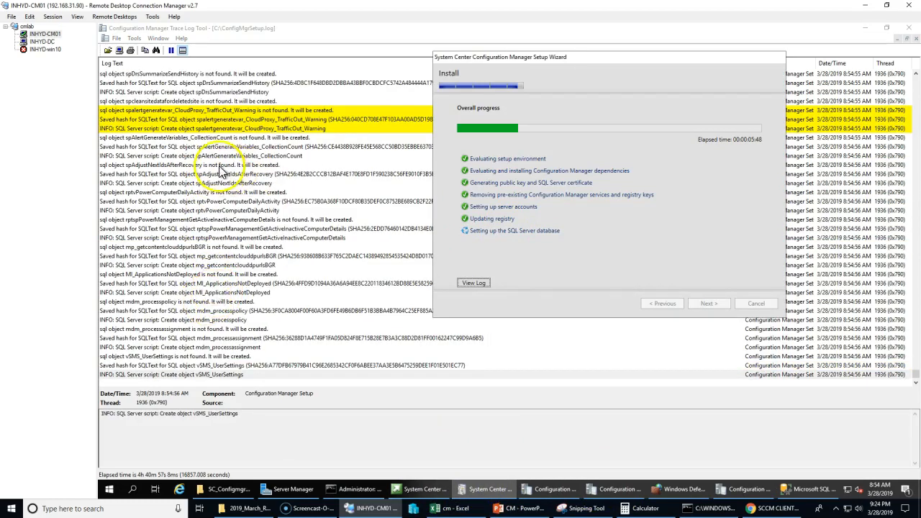
Examine the highlighted v_AppEvalErrors entries in ConfigMgrSetup.log and return to the newest log entries
click(234, 267)
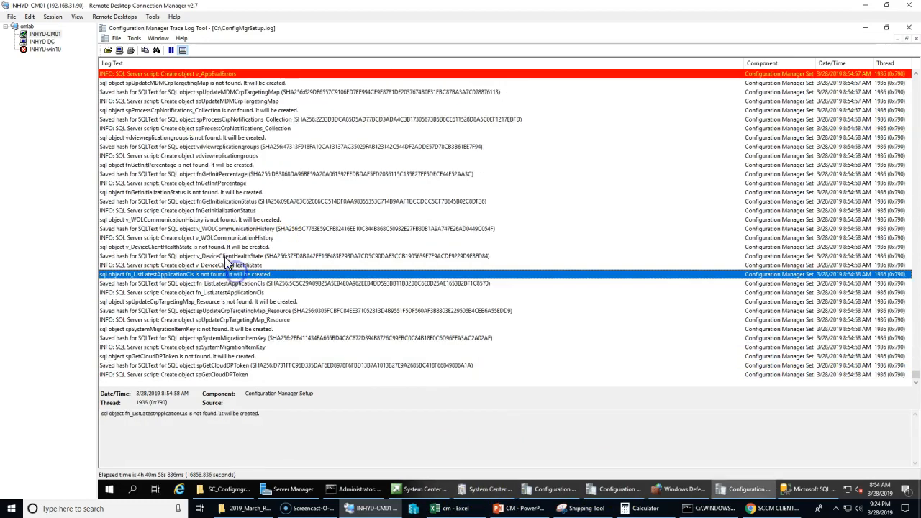
click(124, 129)
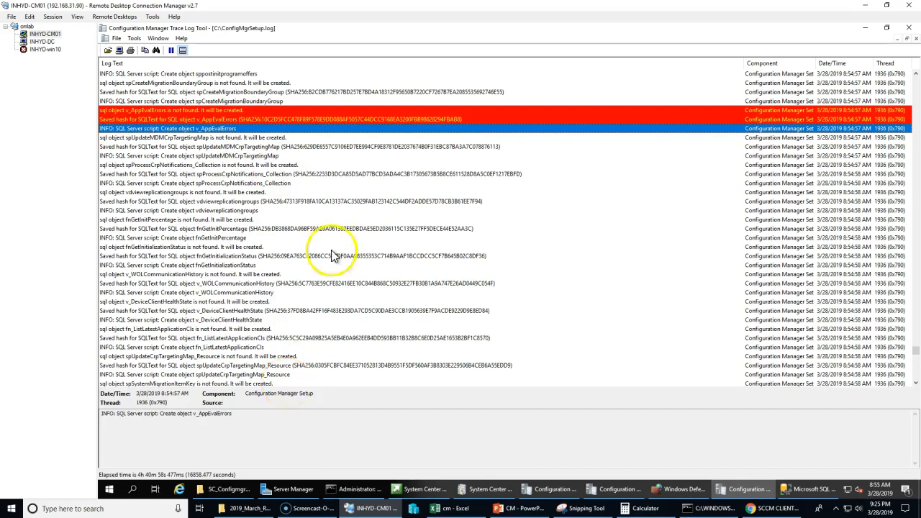
click(236, 112)
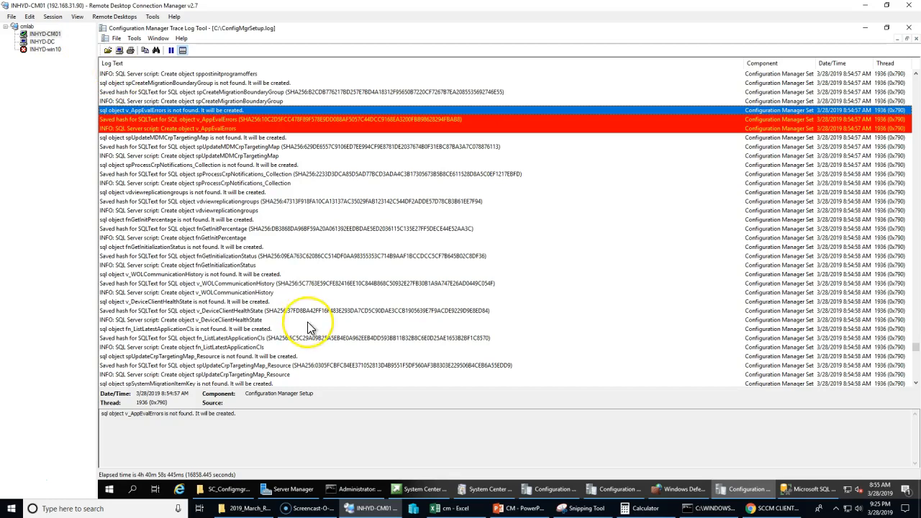
key(ctrl+End)
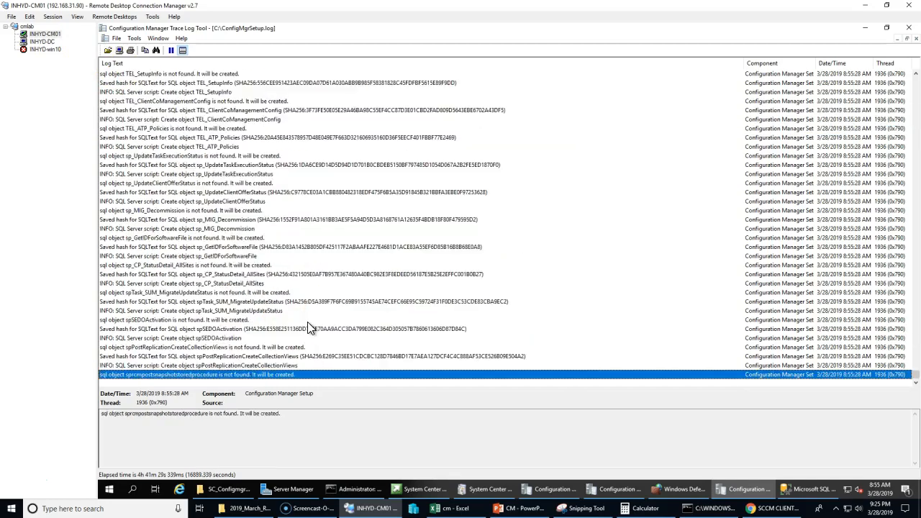
Check the wizard's installation progress and examine the SMS Provider registration and MOF compilation entries in ConfigMgrSetup.log
click(482, 490)
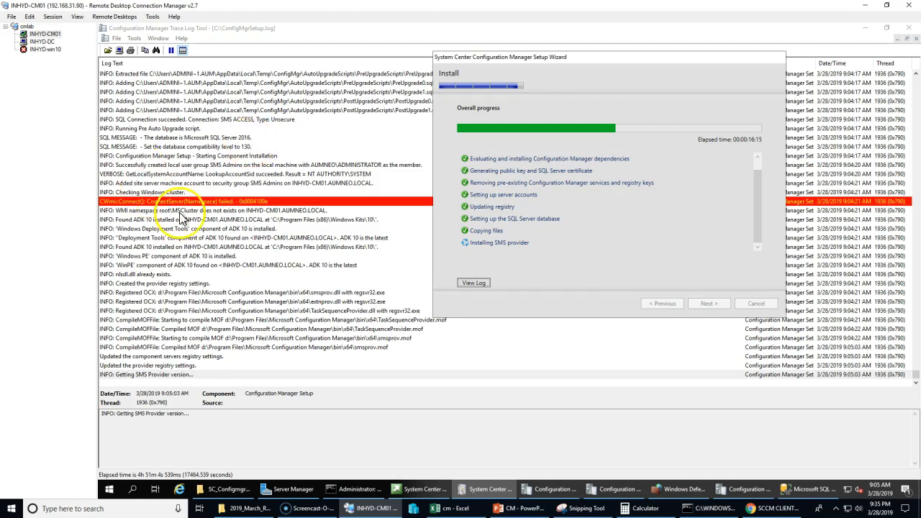
click(236, 301)
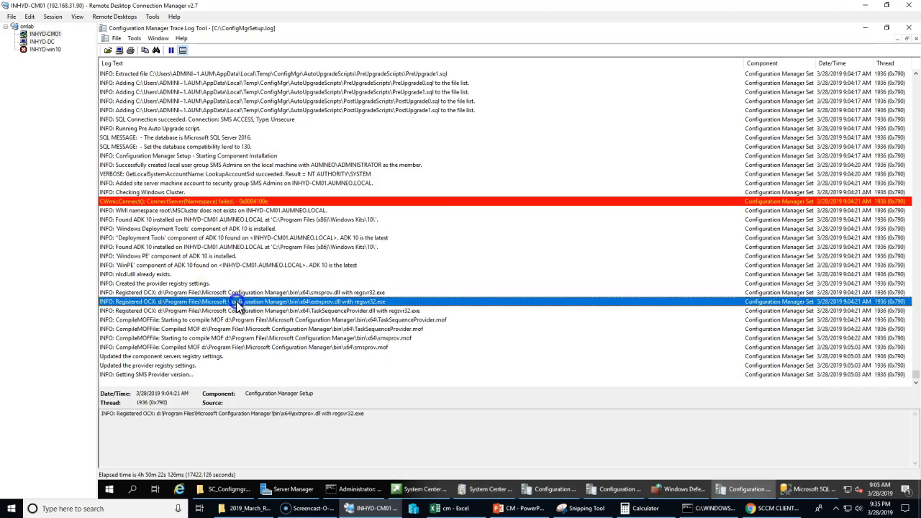
click(149, 375)
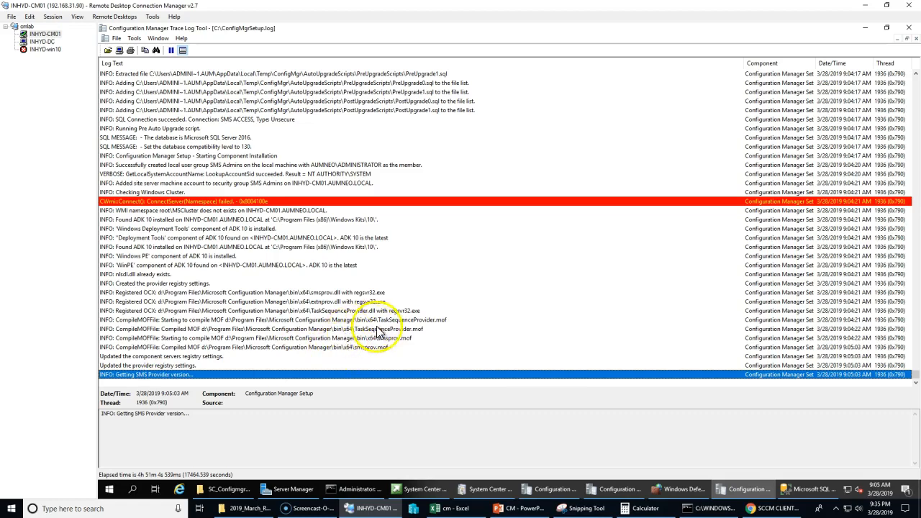
click(368, 338)
click(371, 348)
click(375, 337)
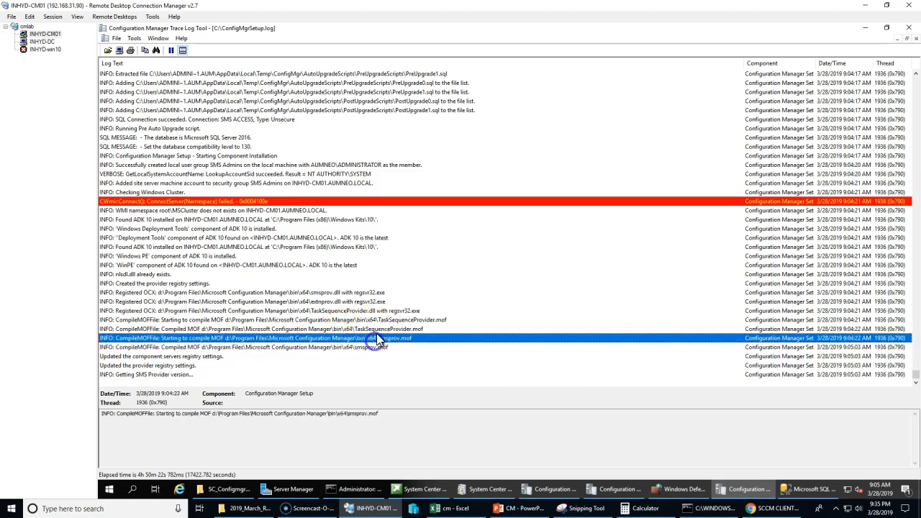
click(377, 329)
click(286, 349)
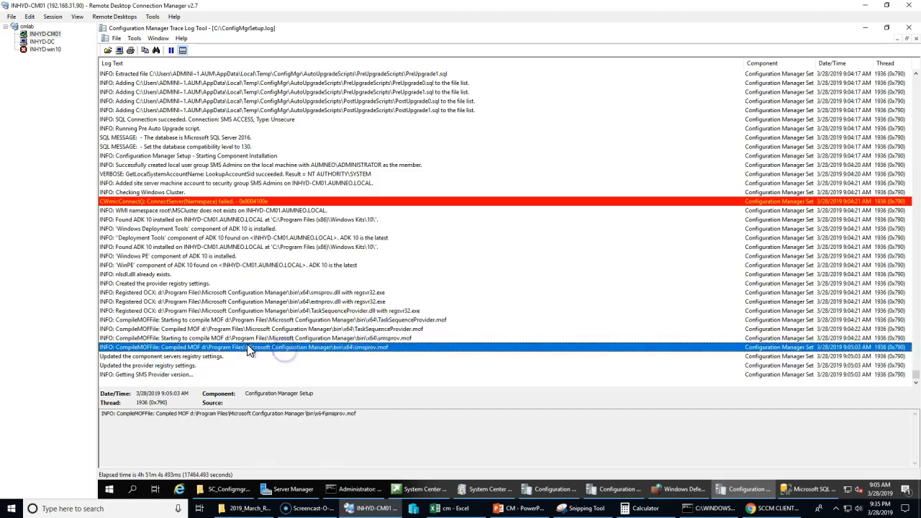
Look back through ConfigMgrSetup.log at the earlier language pack and device client file entries
scroll(244, 214, up, 15)
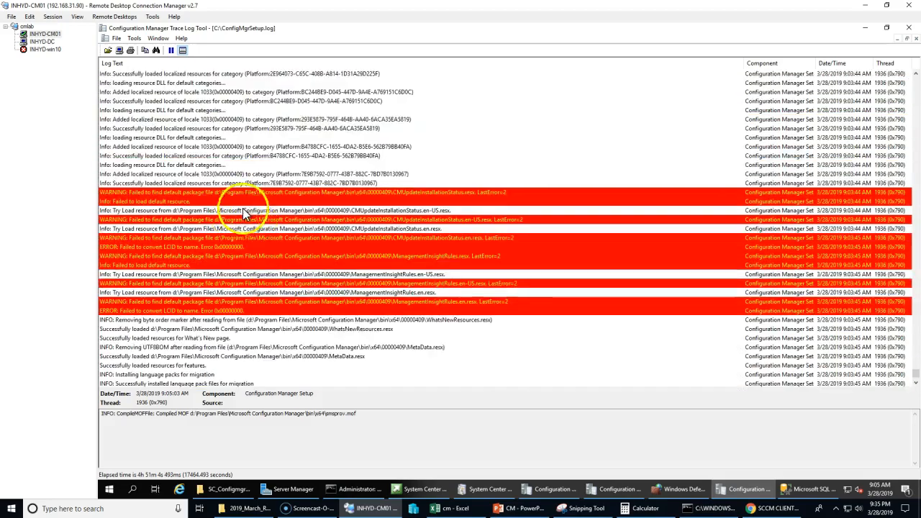
click(916, 335)
click(917, 335)
click(916, 335)
click(380, 284)
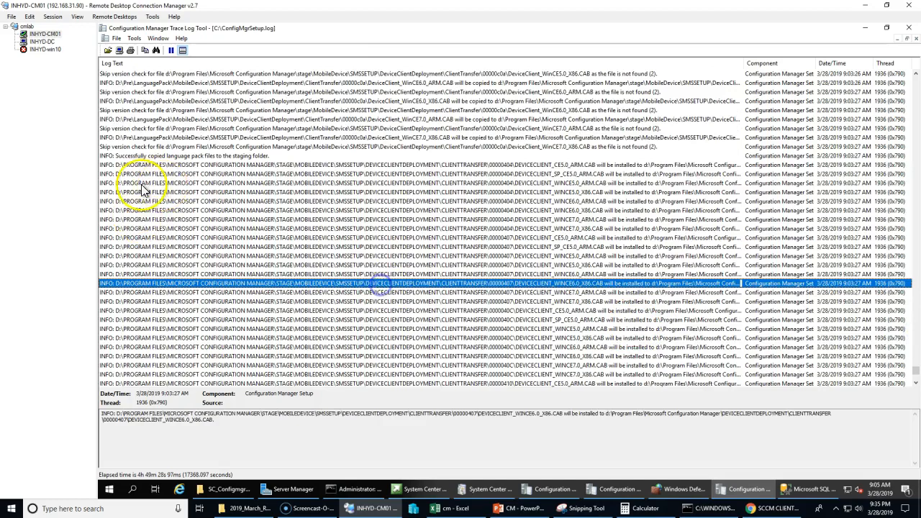
click(694, 219)
scroll(471, 242, up, 10)
click(915, 199)
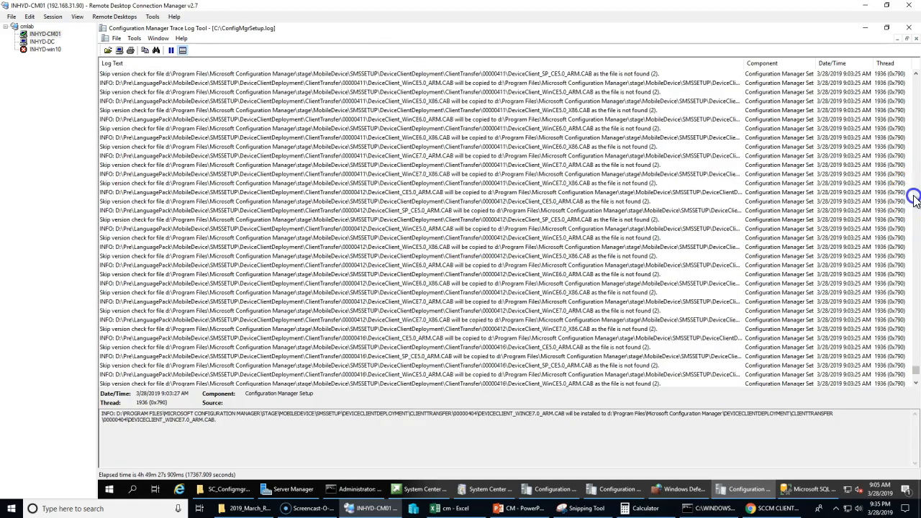
click(915, 199)
click(915, 199)
scroll(888, 214, down, 14)
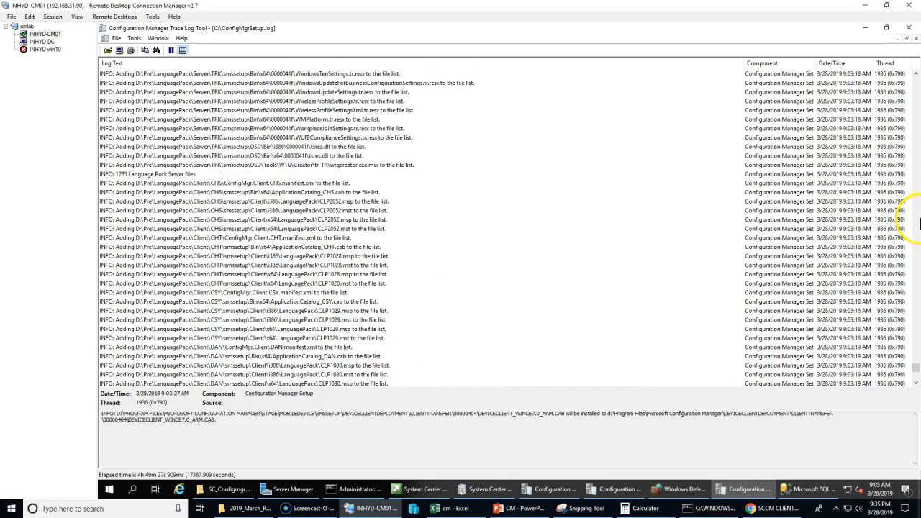
click(313, 276)
scroll(538, 280, down, 16)
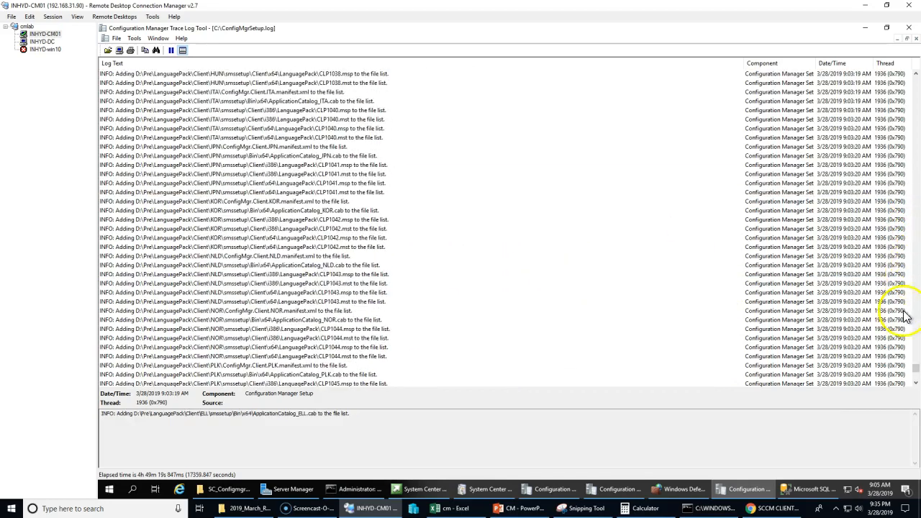
Examine the highlighted language pack copy errors and the localized resource loading entries in ConfigMgrSetup.log
click(915, 370)
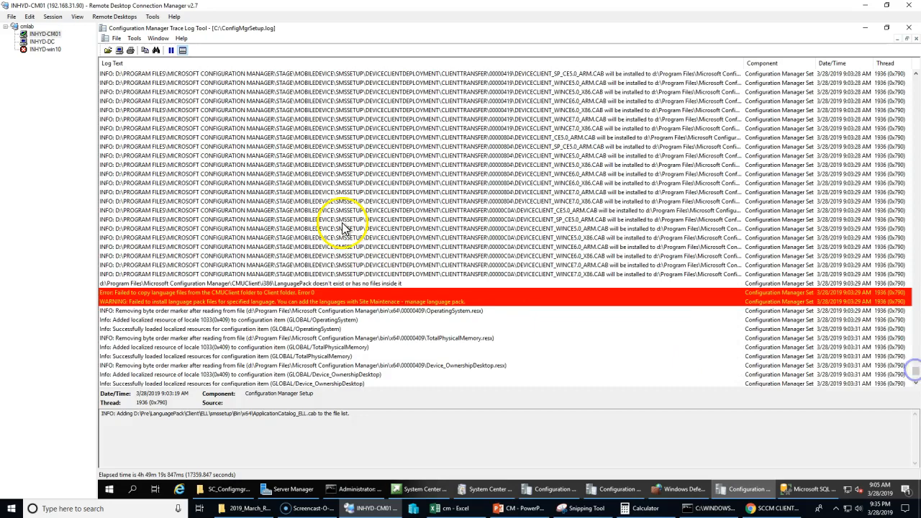
click(190, 183)
scroll(521, 253, down, 5)
scroll(521, 254, down, 20)
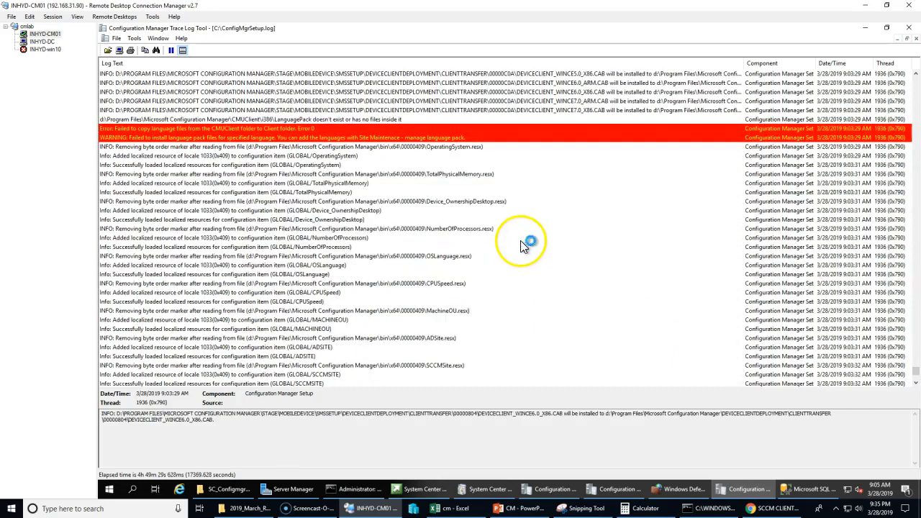
click(222, 256)
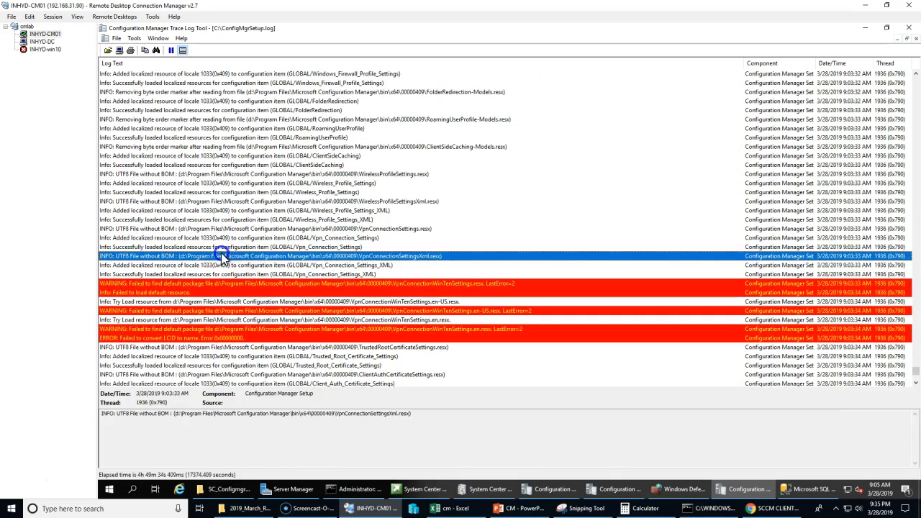
scroll(410, 261, down, 15)
scroll(408, 260, down, 15)
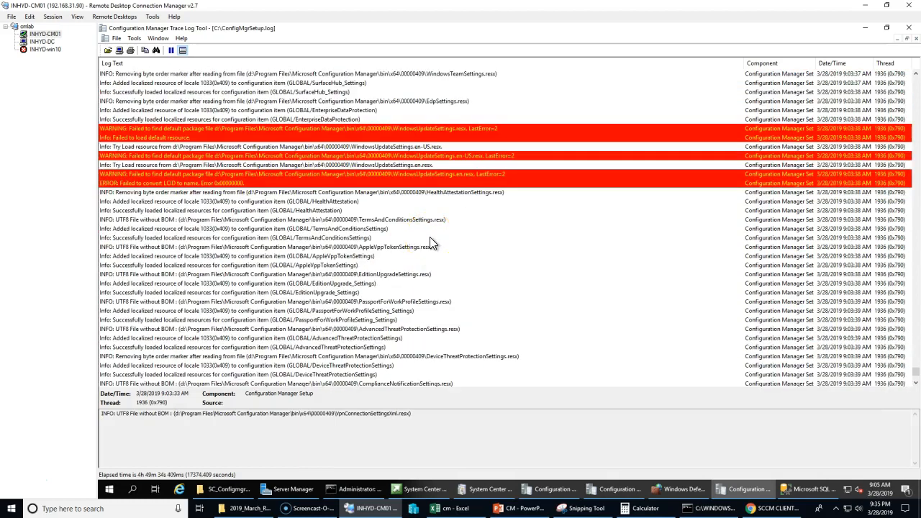
Go to the newest ConfigMgrSetup.log entries and examine the RegisterManagedBinary assembly registration lines
key(ctrl+End)
click(365, 216)
scroll(363, 216, up, 20)
click(307, 229)
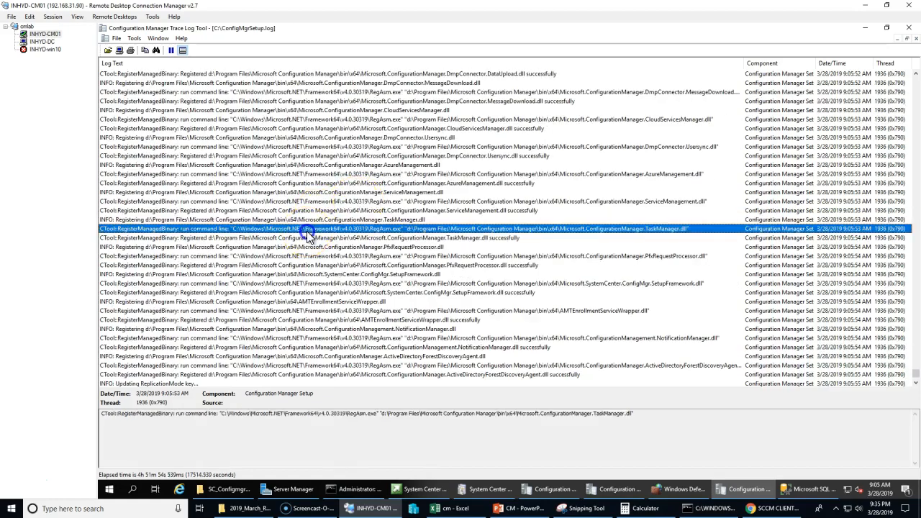
click(318, 265)
click(350, 219)
click(348, 232)
Examine the highlighted SMS Provider version error and the cmprov, bcd and NetDisc MOF compilation entries that follow it
scroll(348, 232, up, 15)
scroll(316, 314, up, 8)
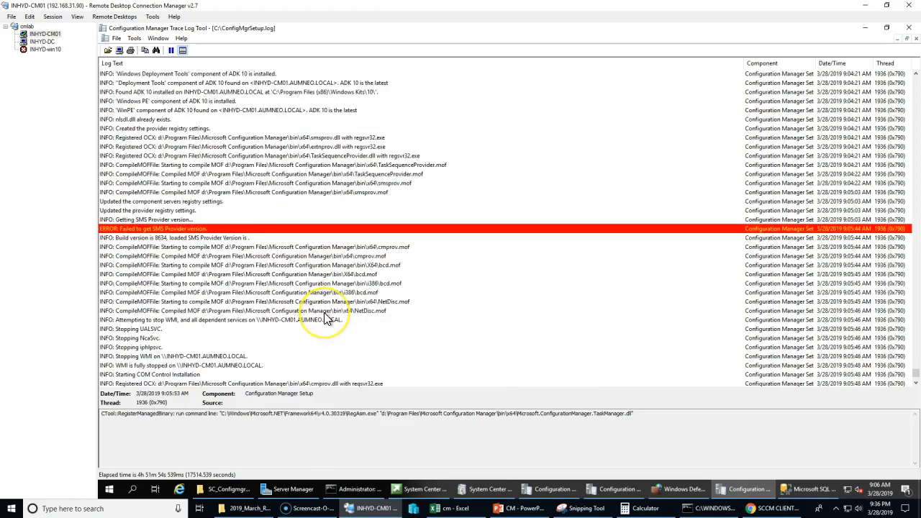
scroll(326, 319, down, 1)
click(367, 228)
click(219, 210)
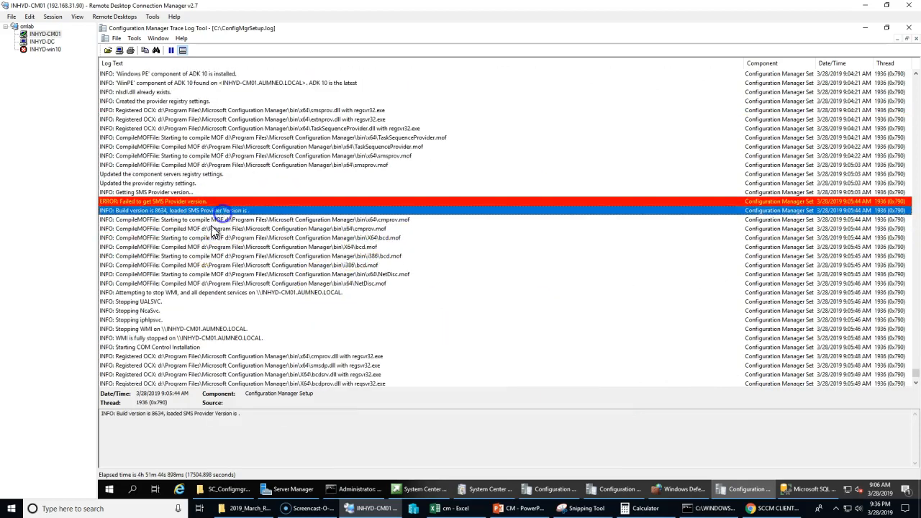
click(143, 202)
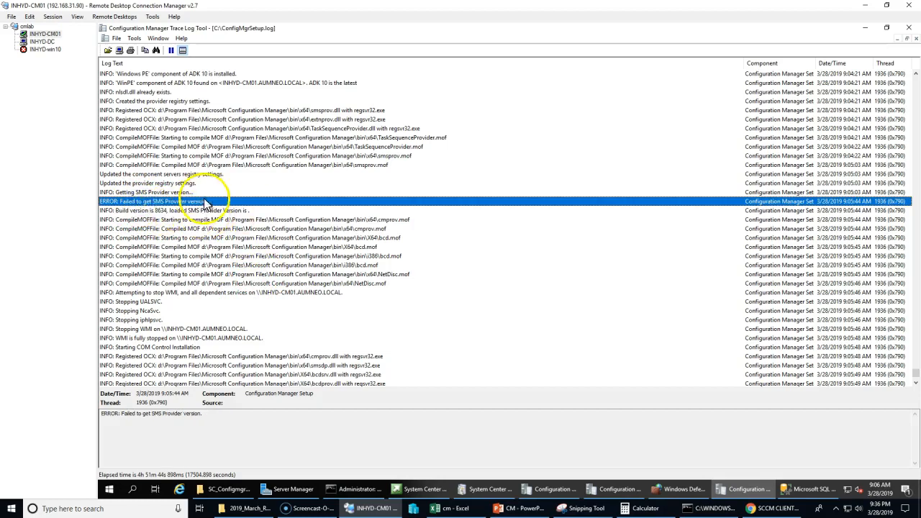
drag(241, 216, 277, 284)
click(303, 219)
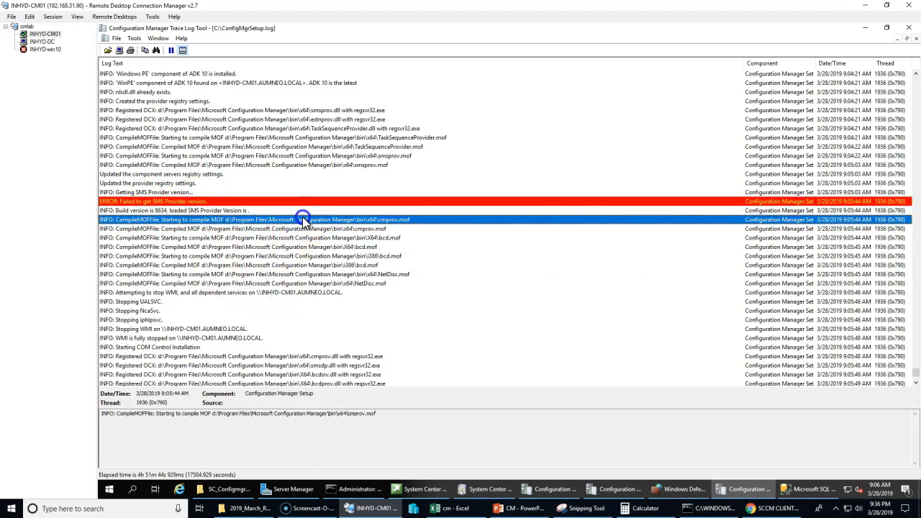
click(308, 292)
click(307, 283)
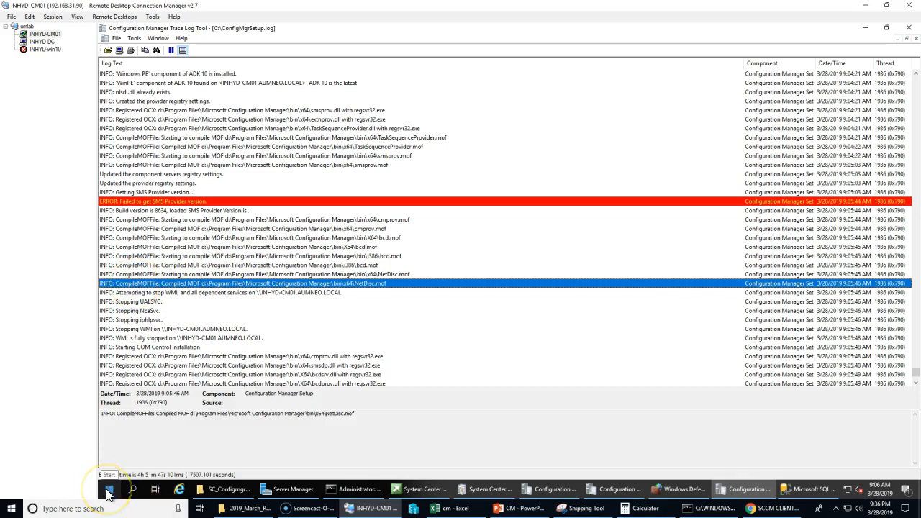
Examine the WMI stop entries and the OCX registrations from cmprov.dll through ccmpdist.dll in the log
scroll(298, 295, down, 3)
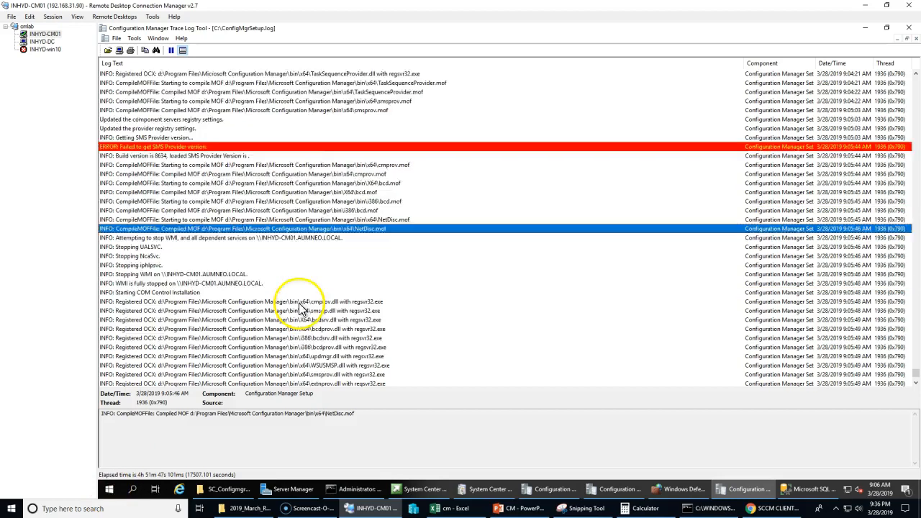
click(336, 138)
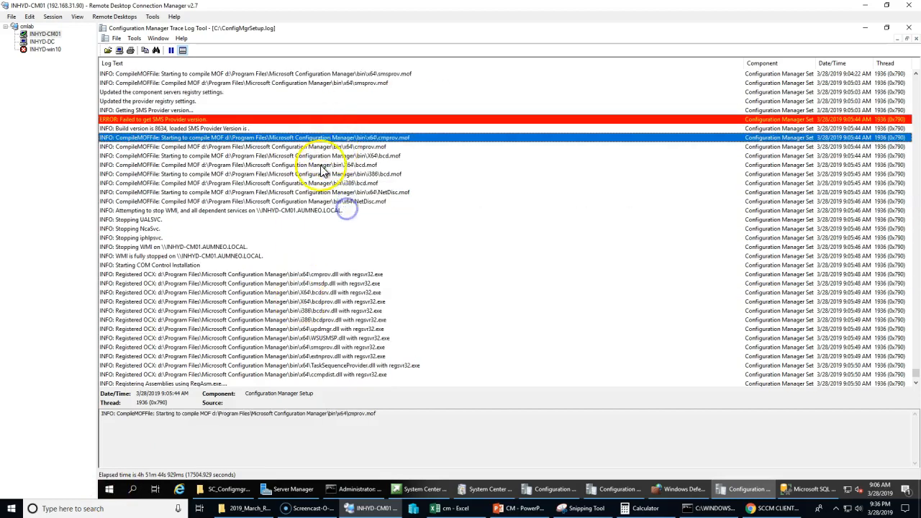
click(329, 275)
click(329, 301)
click(336, 347)
click(328, 284)
click(326, 329)
click(323, 374)
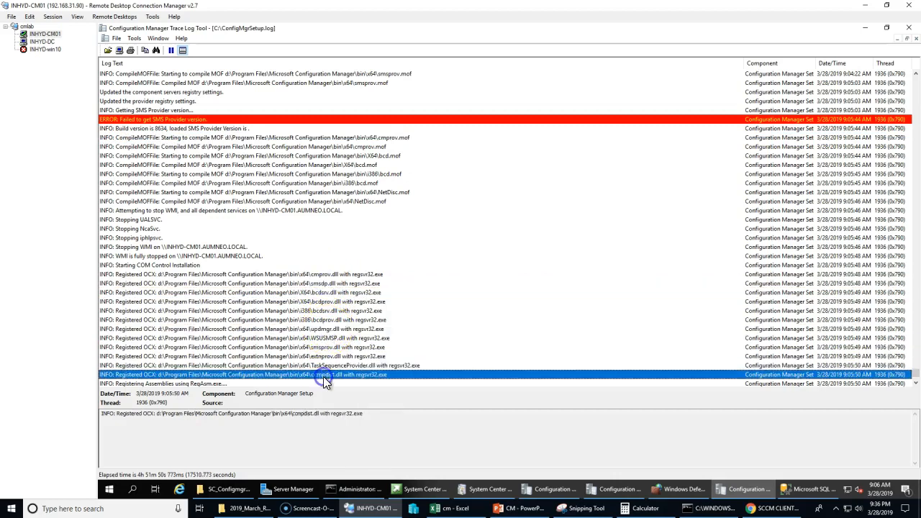
Review the RegAsm assembly registration entries and return to the newest entry in ConfigMgrSetup.log
scroll(327, 368, down, 7)
scroll(328, 367, down, 8)
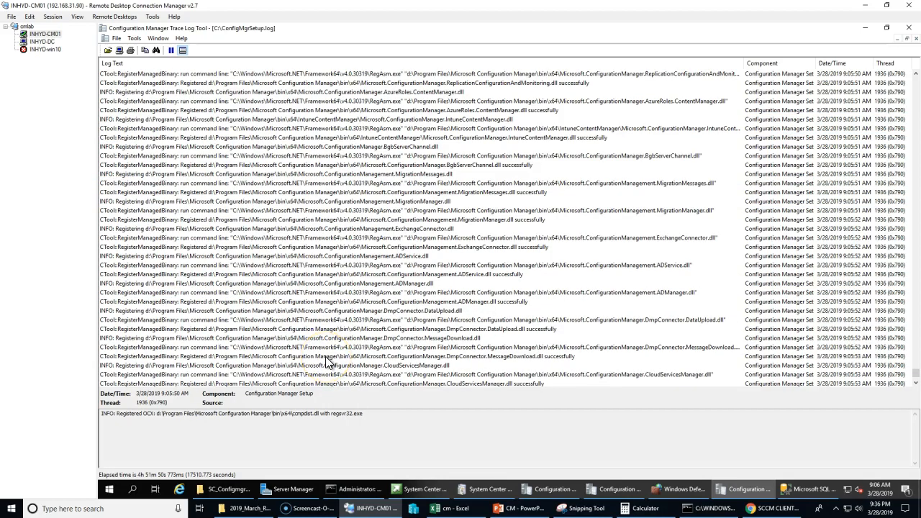
click(326, 374)
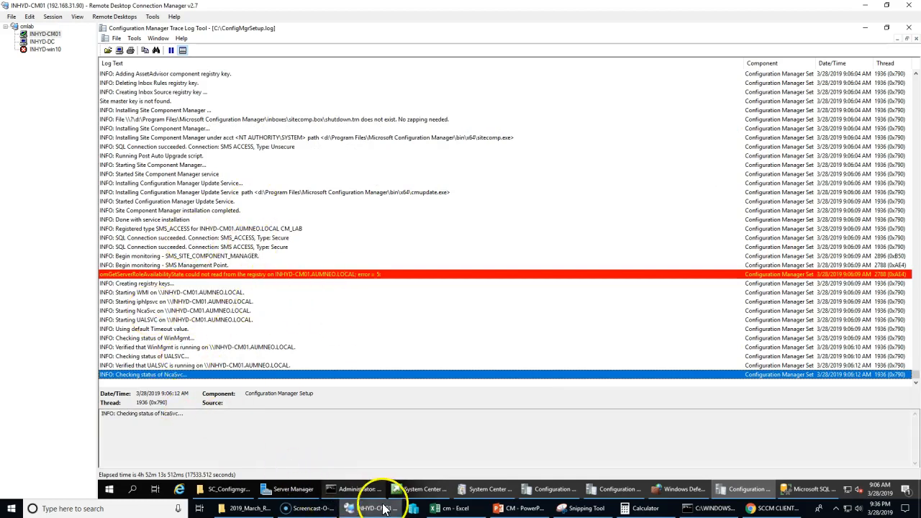
Bring up the Configuration Manager Setup Wizard and check the remaining items in its installation progress list
click(490, 489)
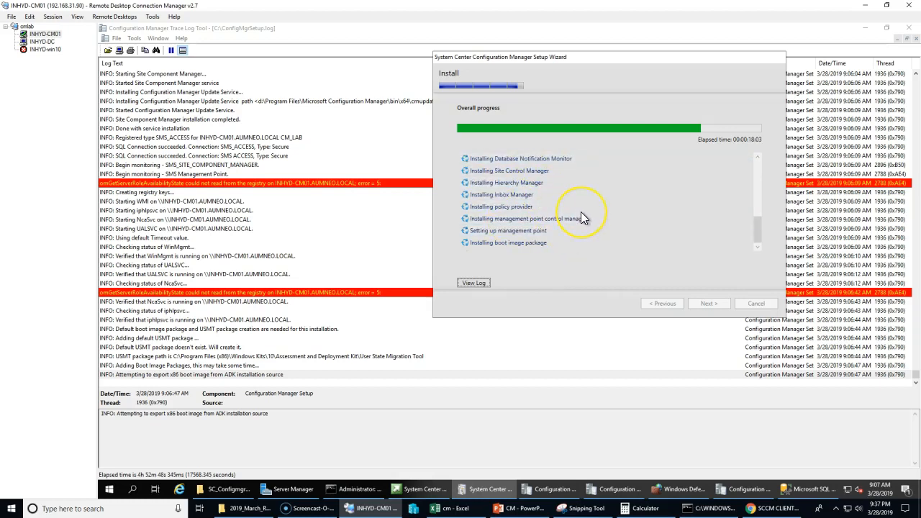
click(759, 212)
drag(760, 213, 757, 240)
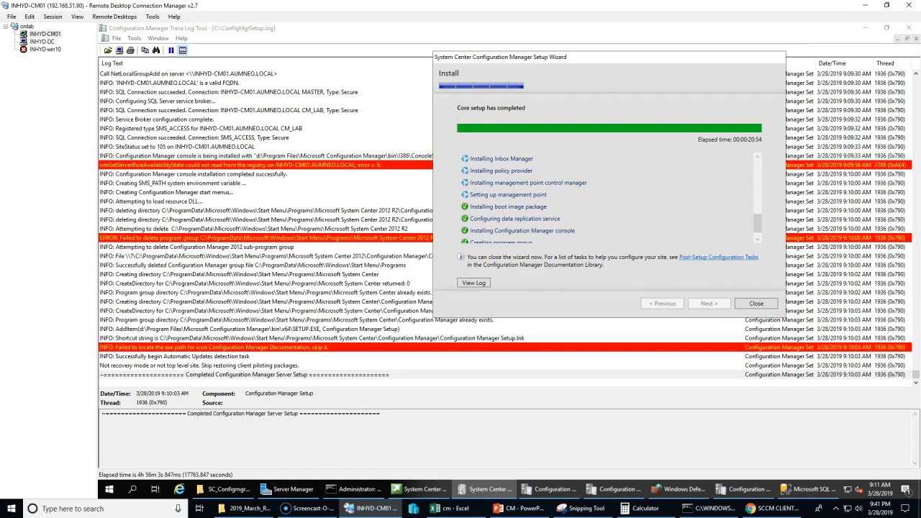
Review the status of each component in the wizard's list after core setup, from server accounts to the program group
drag(761, 227, 753, 185)
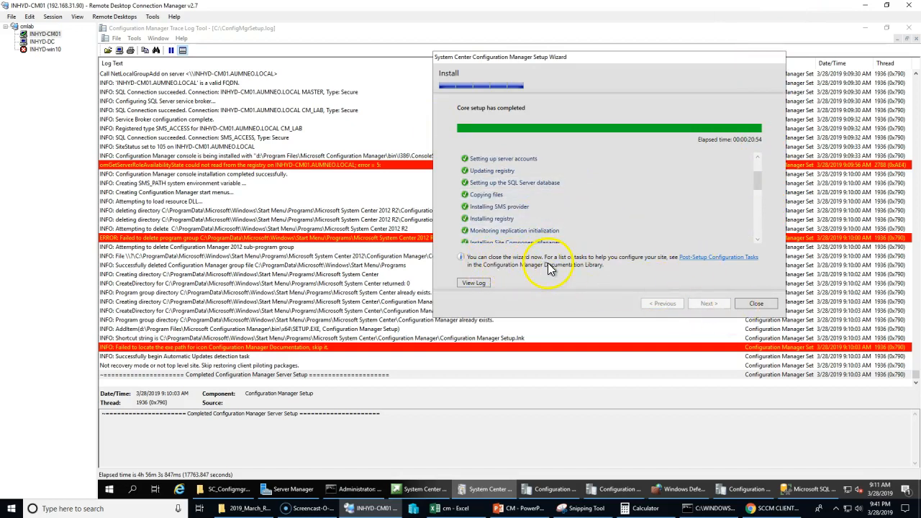
drag(761, 184, 757, 219)
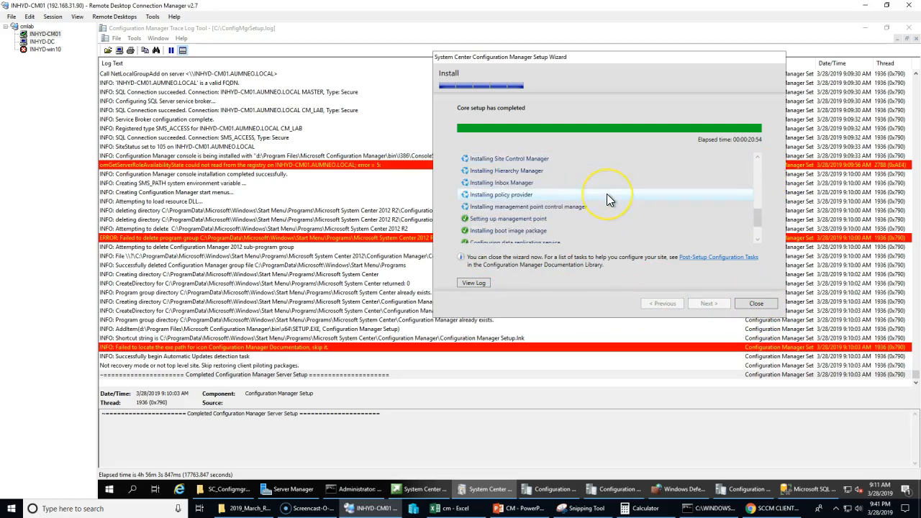
scroll(511, 205, up, 5)
scroll(513, 205, down, 2)
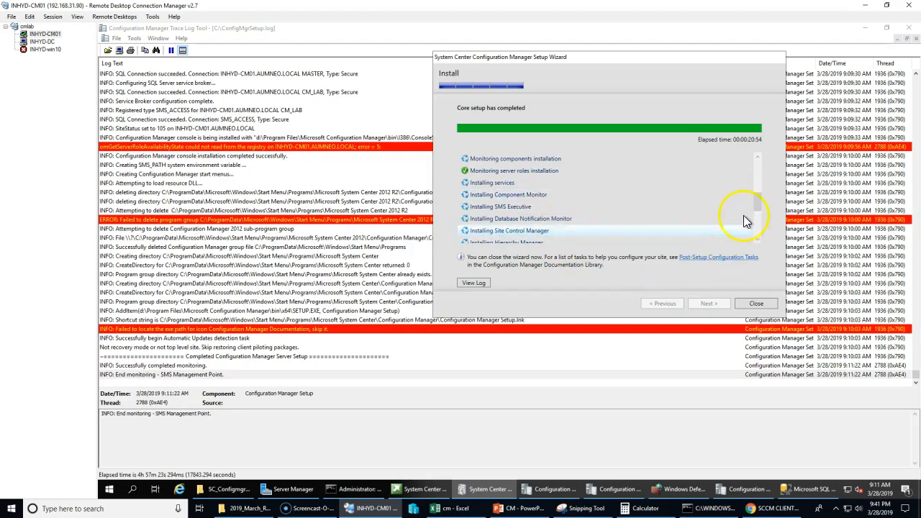
drag(758, 206, 762, 229)
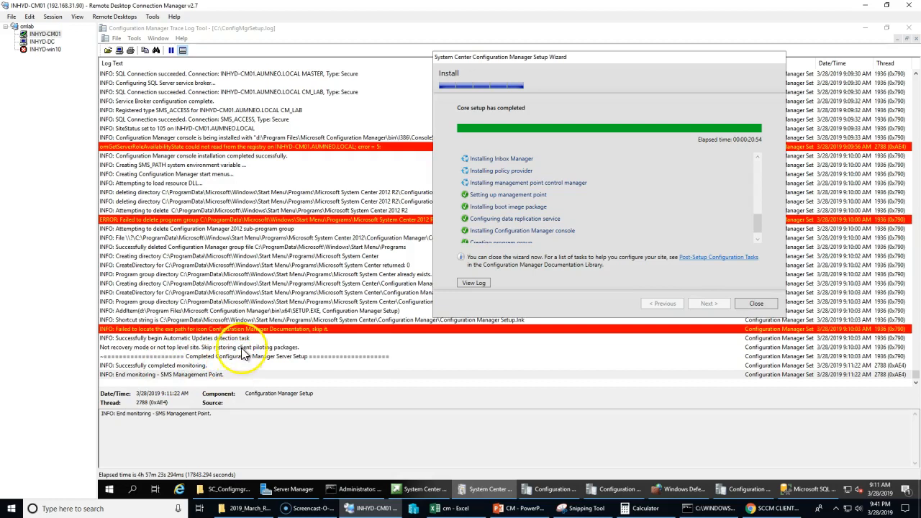
Check the Microsoft System Center program group for the installed Configuration Manager Console and return to the setup wizard
click(110, 490)
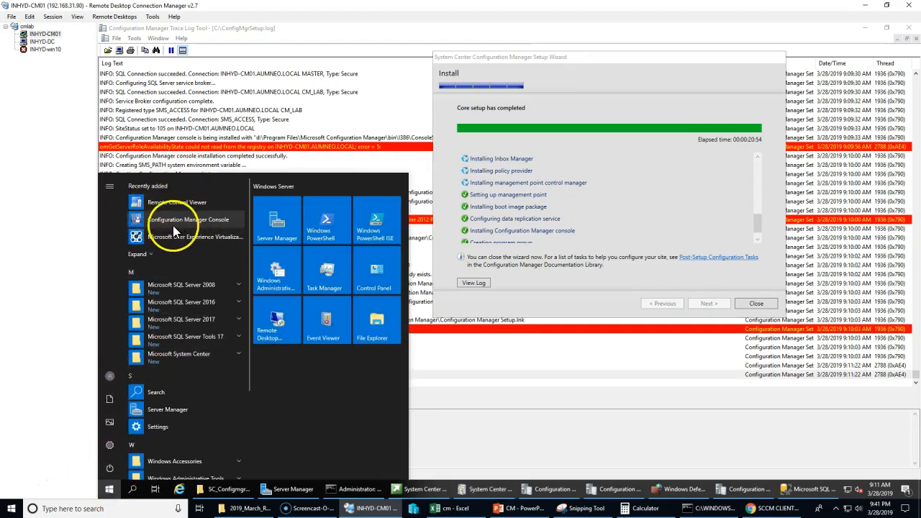
click(177, 354)
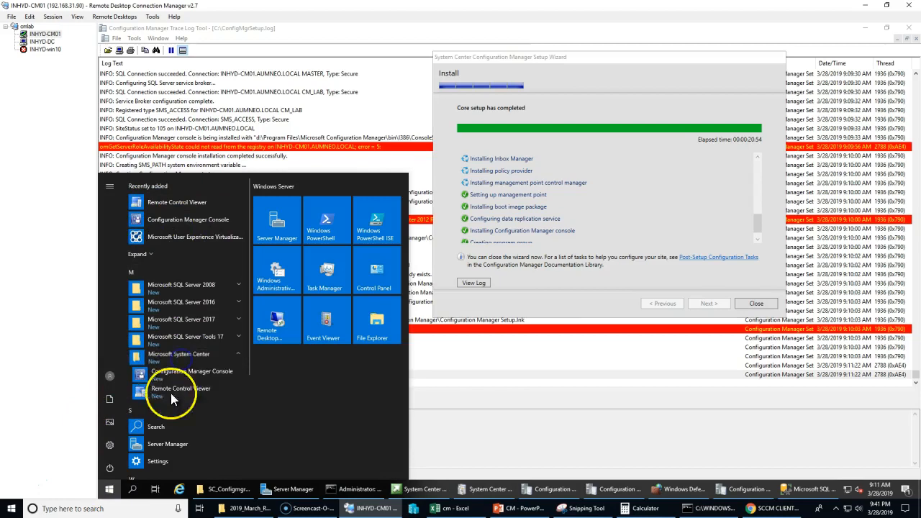
click(488, 301)
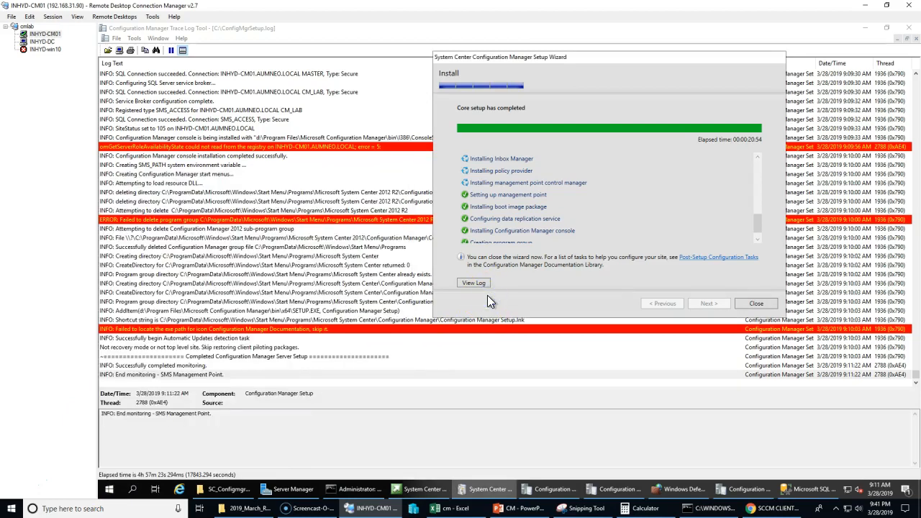
Recheck the wizard's component list for items still in progress, such as Hierarchy Manager, Inbox Manager and policy provider
click(759, 239)
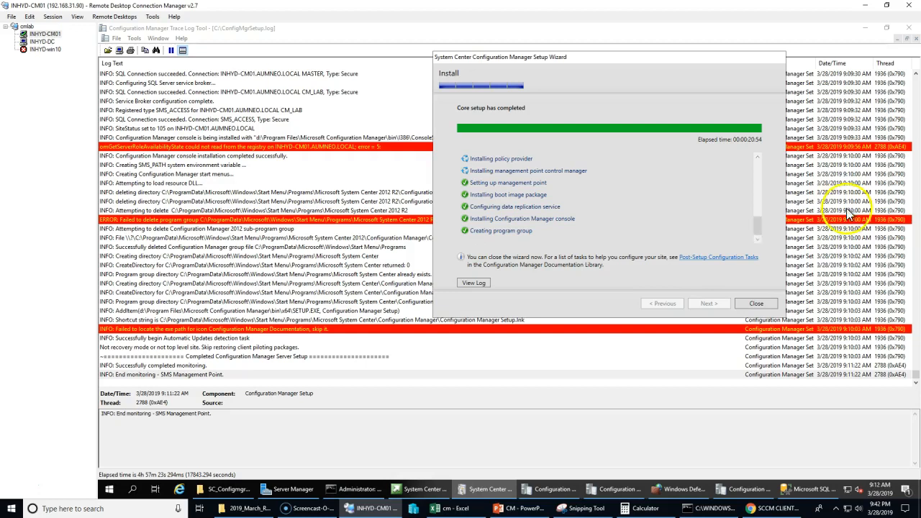
scroll(649, 241, up, 3)
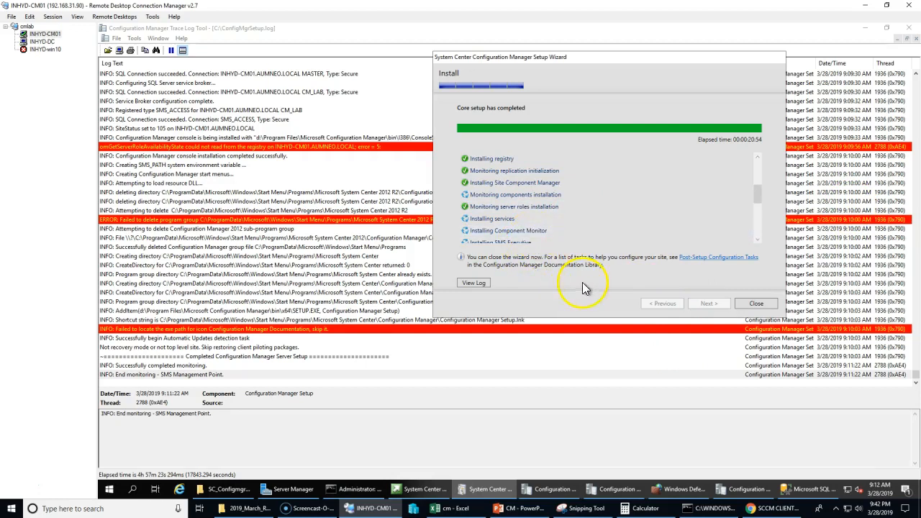
scroll(622, 222, down, 5)
scroll(624, 217, up, 4)
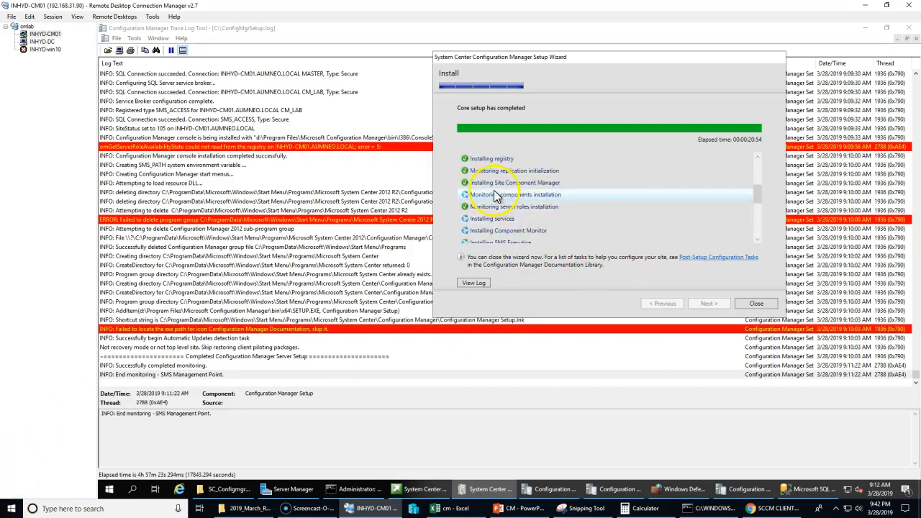
scroll(555, 204, down, 4)
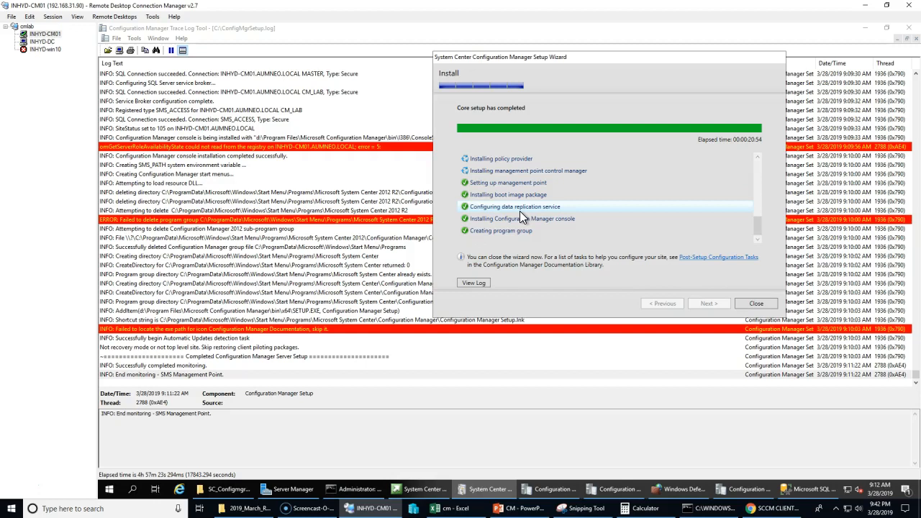
scroll(520, 211, up, 1)
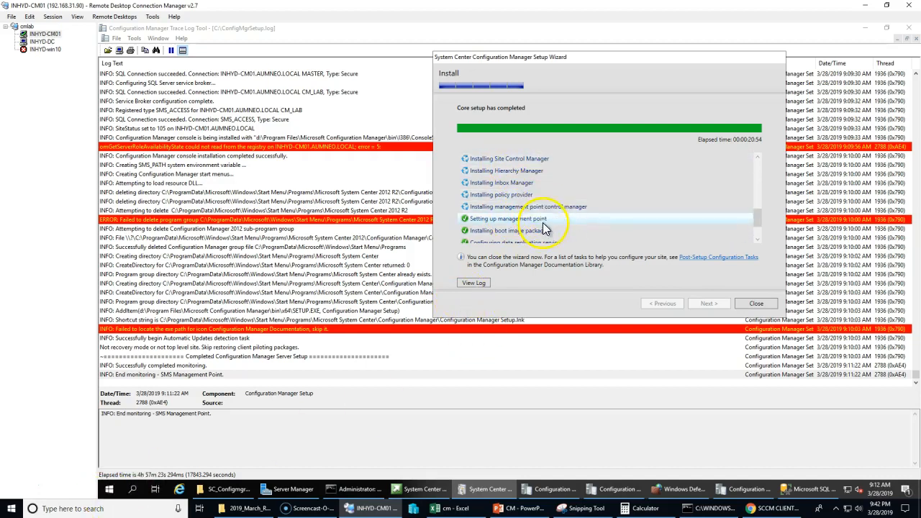
click(519, 172)
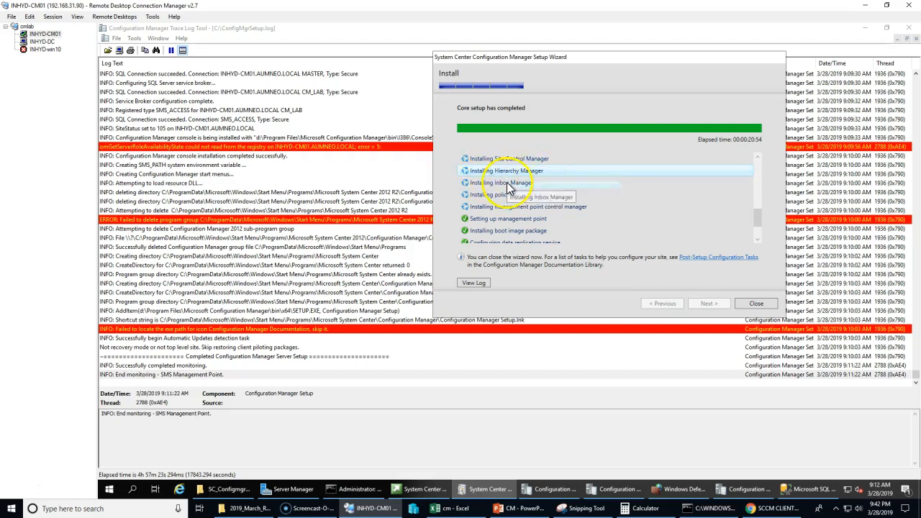
Refresh the System Management container in Active Directory on INHYD-DC, check its published site object, and return to INHYD-CM01
click(42, 41)
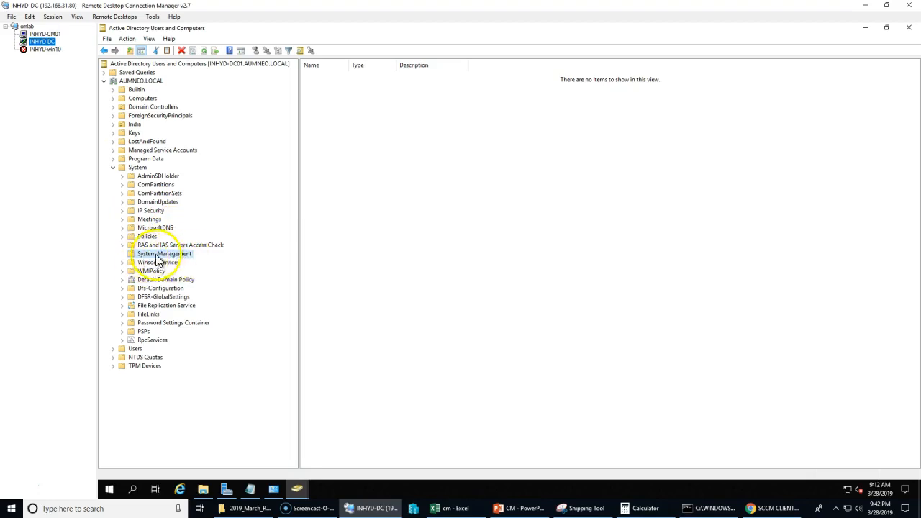
click(205, 51)
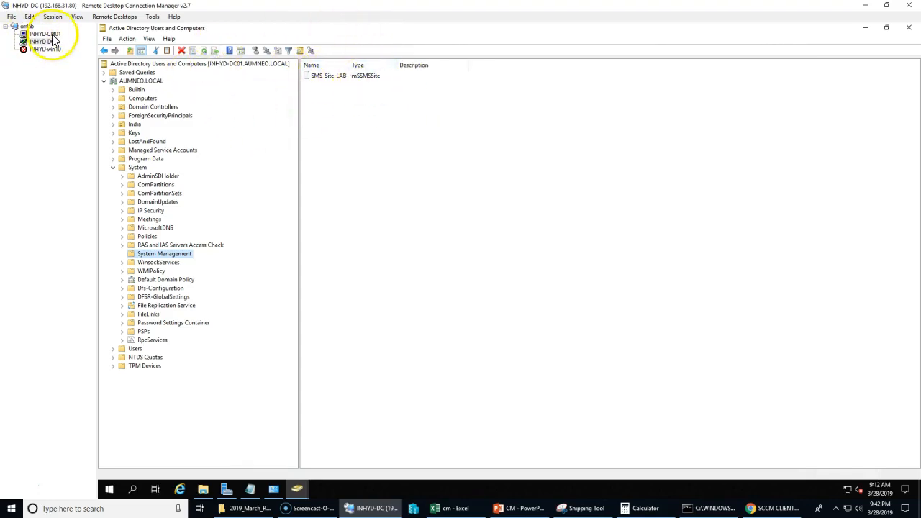
click(43, 34)
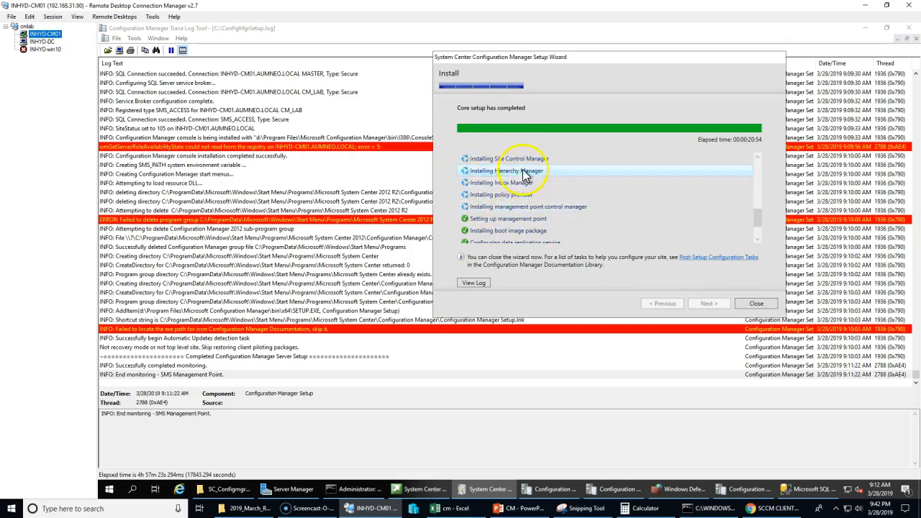
Review the setup wizard's component list once more, from SQL Server database setup to the program group, and close the wizard
scroll(538, 231, down, 1)
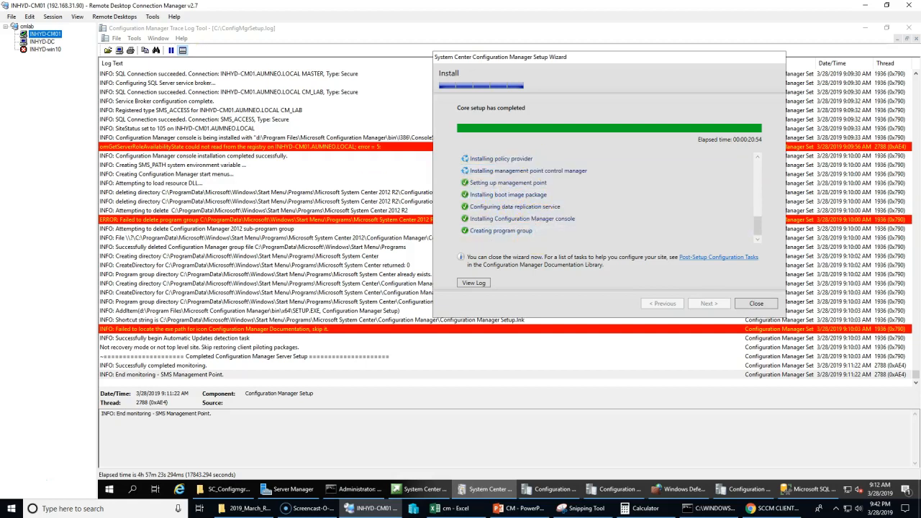
scroll(541, 232, up, 1)
scroll(541, 230, up, 1)
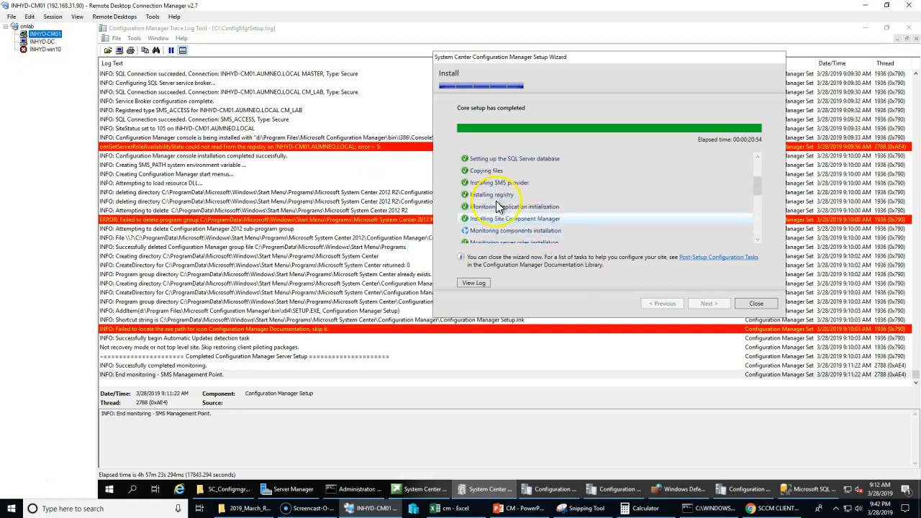
click(530, 197)
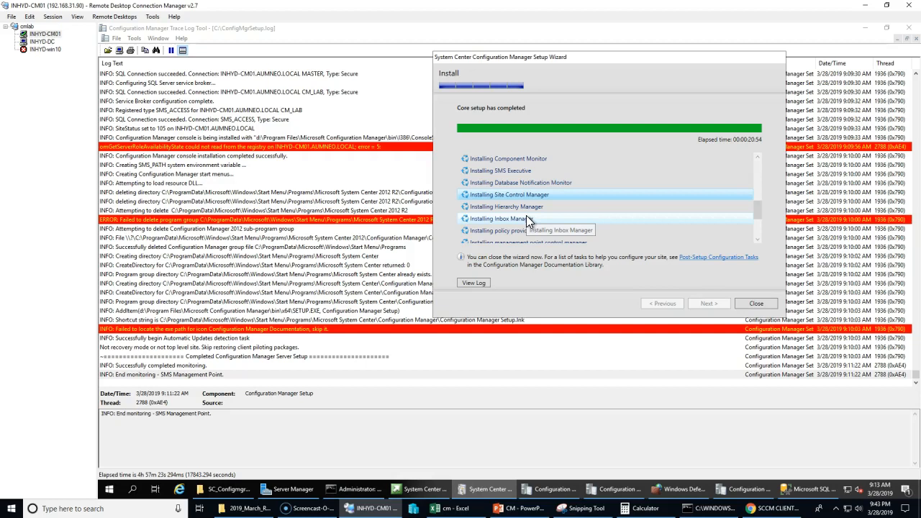
scroll(540, 229, down, 2)
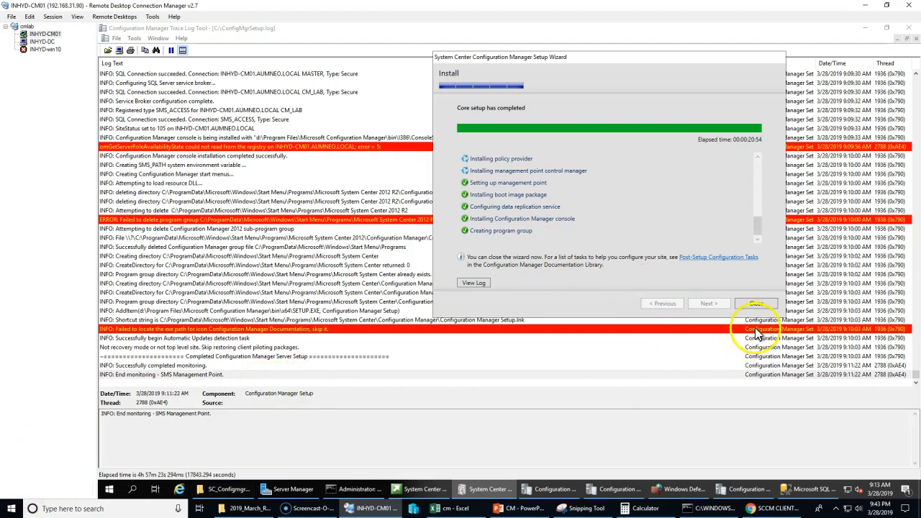
scroll(619, 216, up, 5)
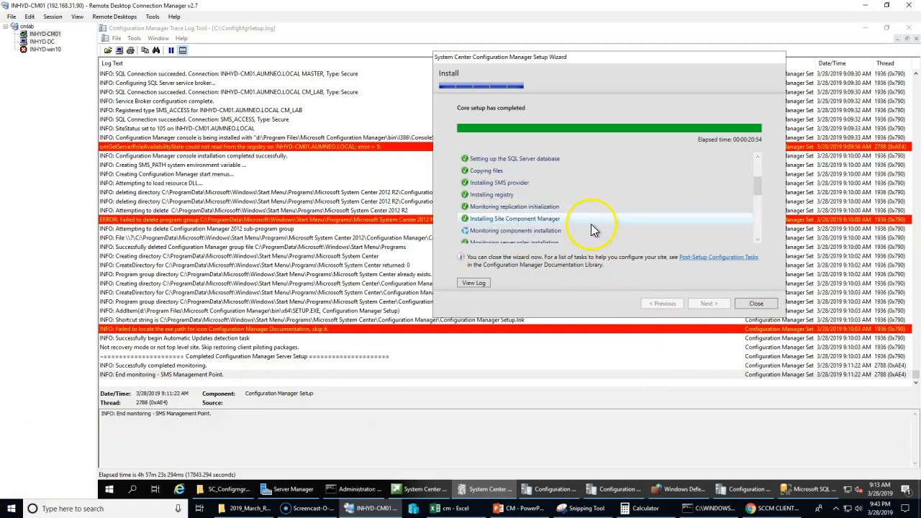
scroll(590, 227, down, 1)
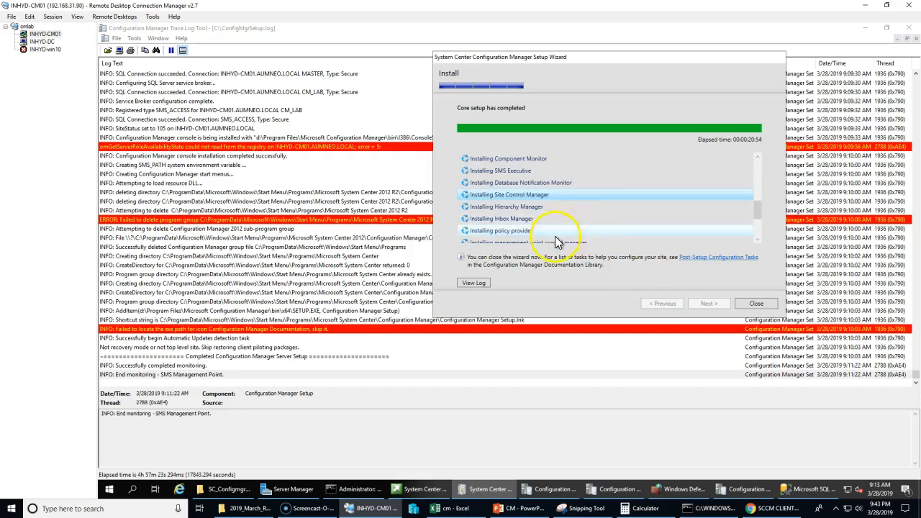
click(760, 303)
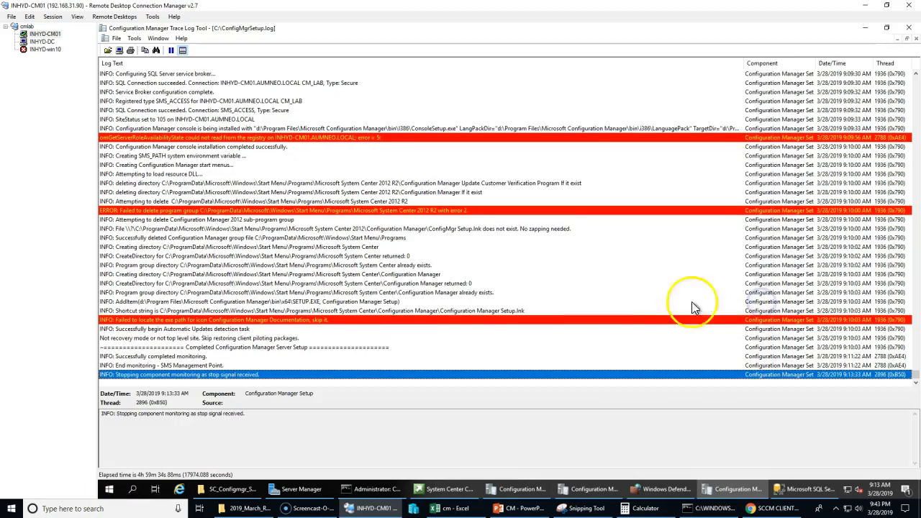
Examine the last ConfigMgrSetup.log entries, from the end of component monitoring to the ConfigMgr Setup Bootstrapper exit
click(109, 490)
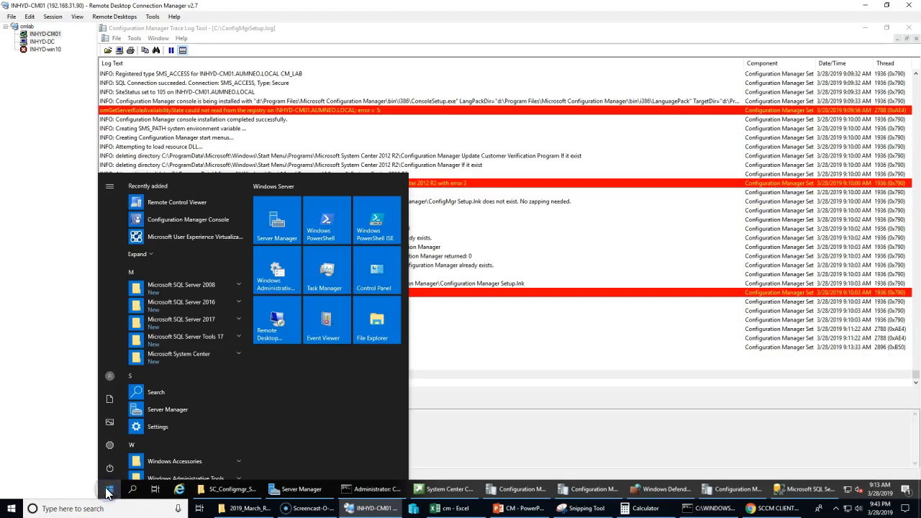
click(499, 426)
click(225, 366)
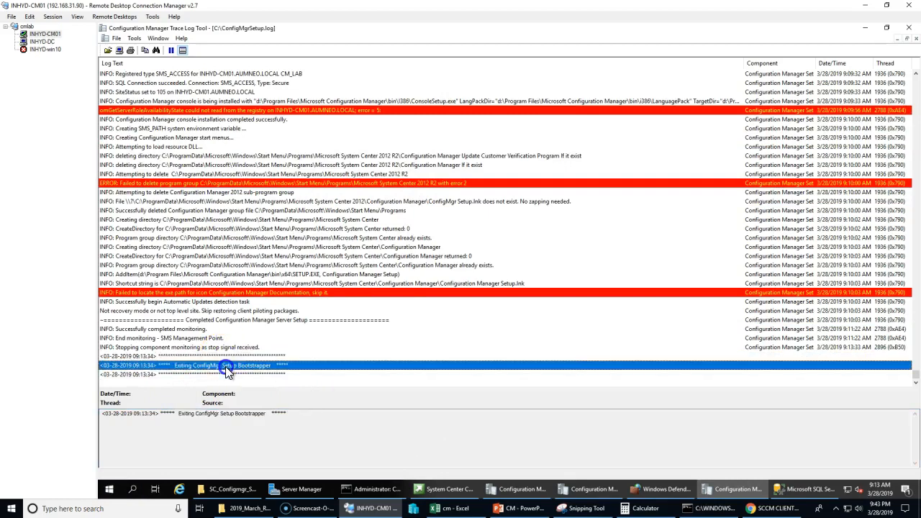
click(201, 342)
click(187, 373)
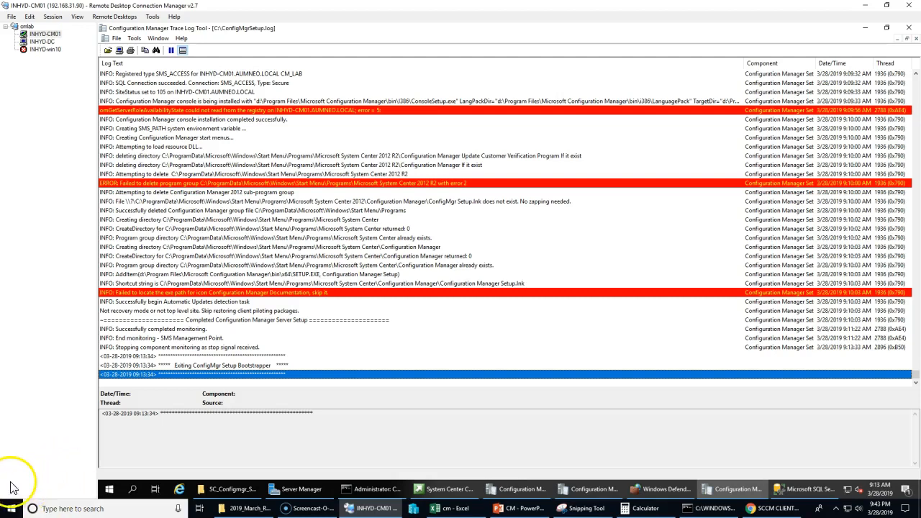
Bring up the remaining System Center setup launch window and close it
click(468, 490)
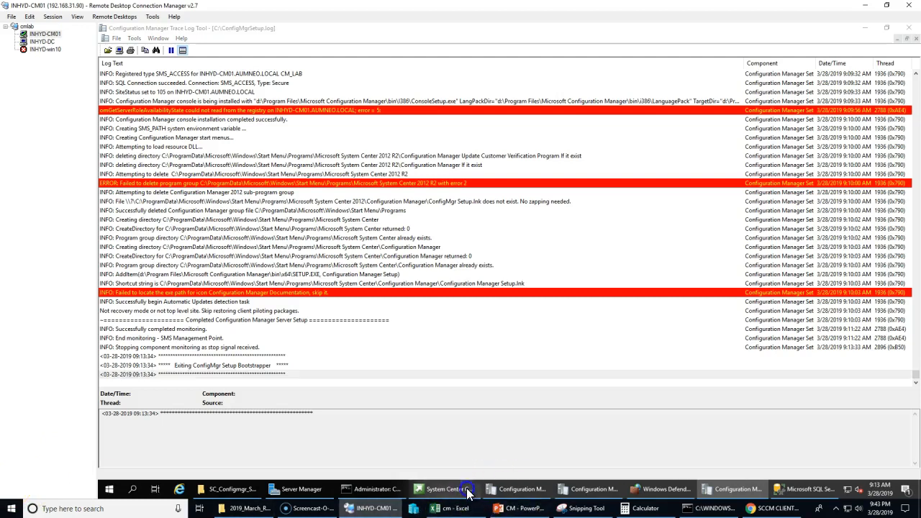
click(662, 365)
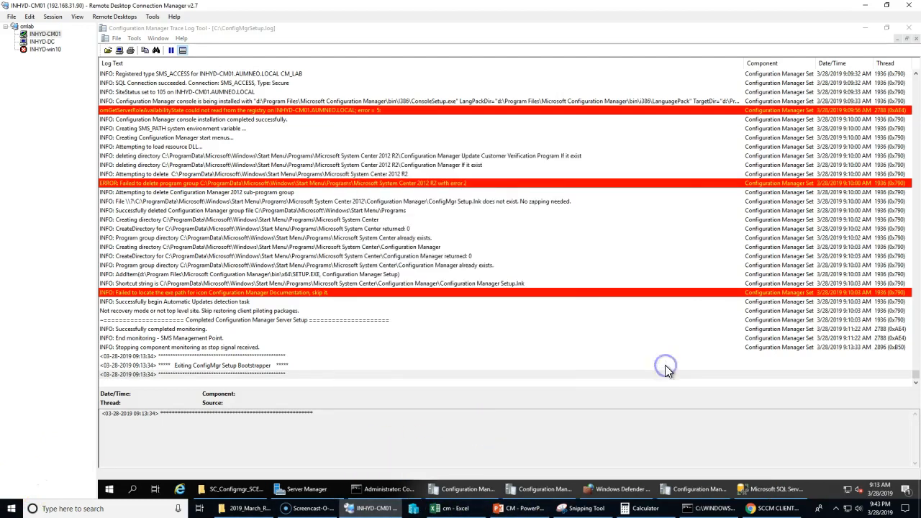